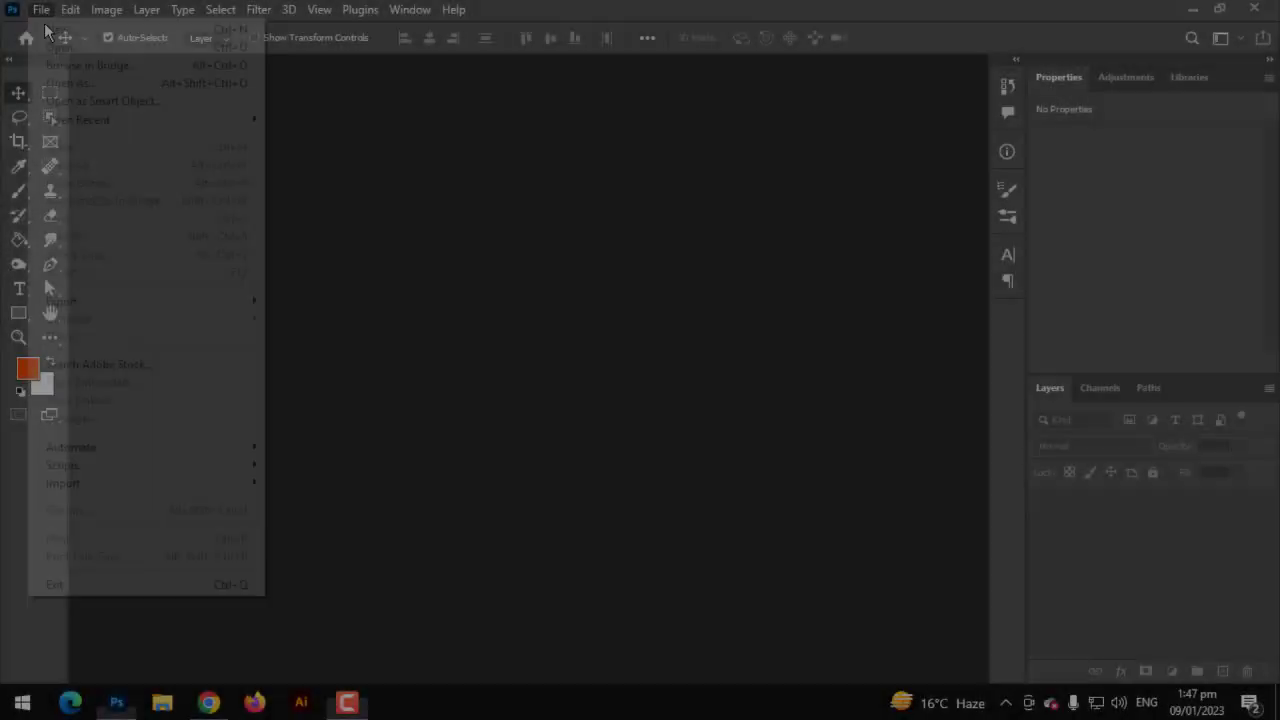
# - Create a new blank white 1080 × 1080 px document
pyautogui.click(47, 29)
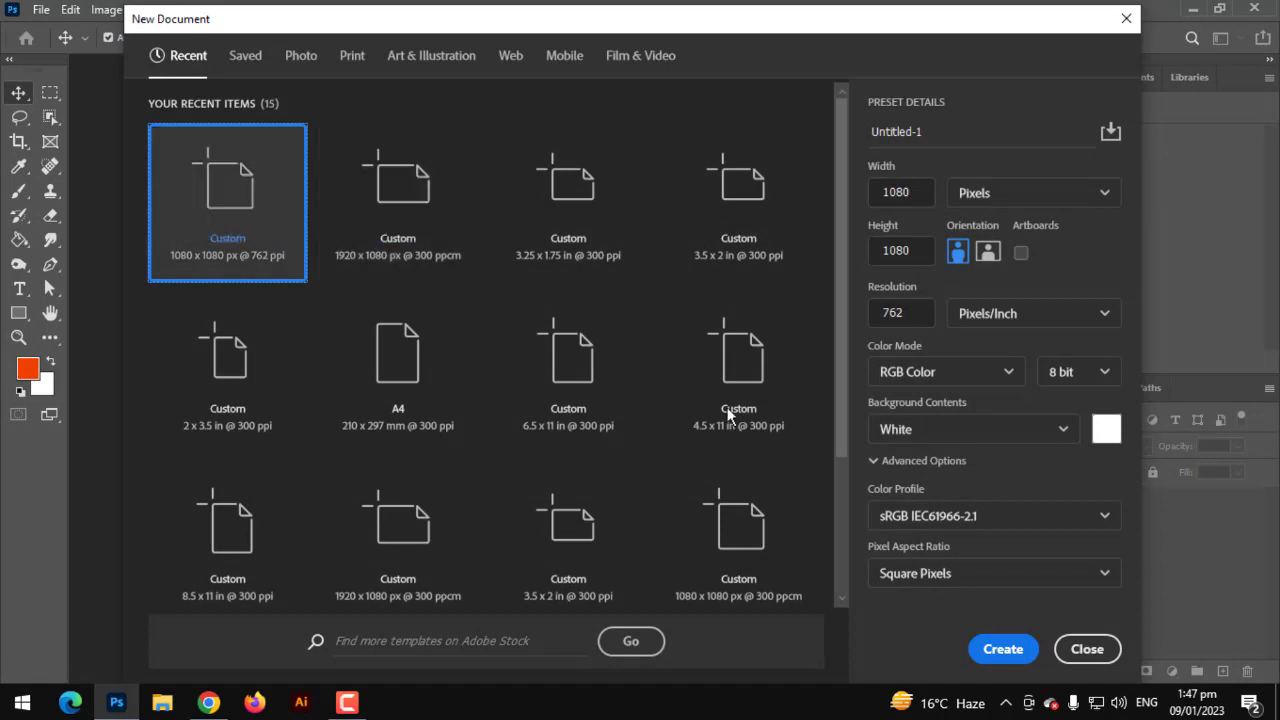
pyautogui.click(1003, 648)
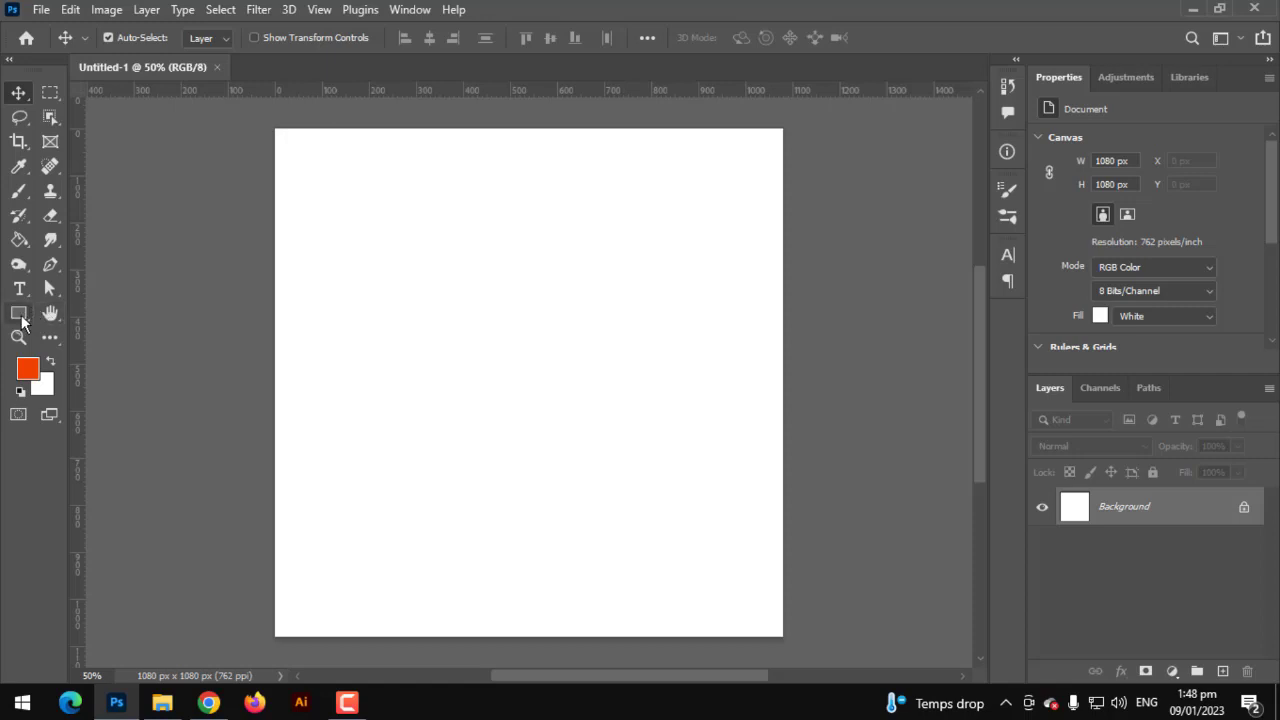
# - Draw a rectangle over the upper canvas and fill it with dark blue #004a80
pyautogui.click(22, 320)
pyautogui.click(110, 309)
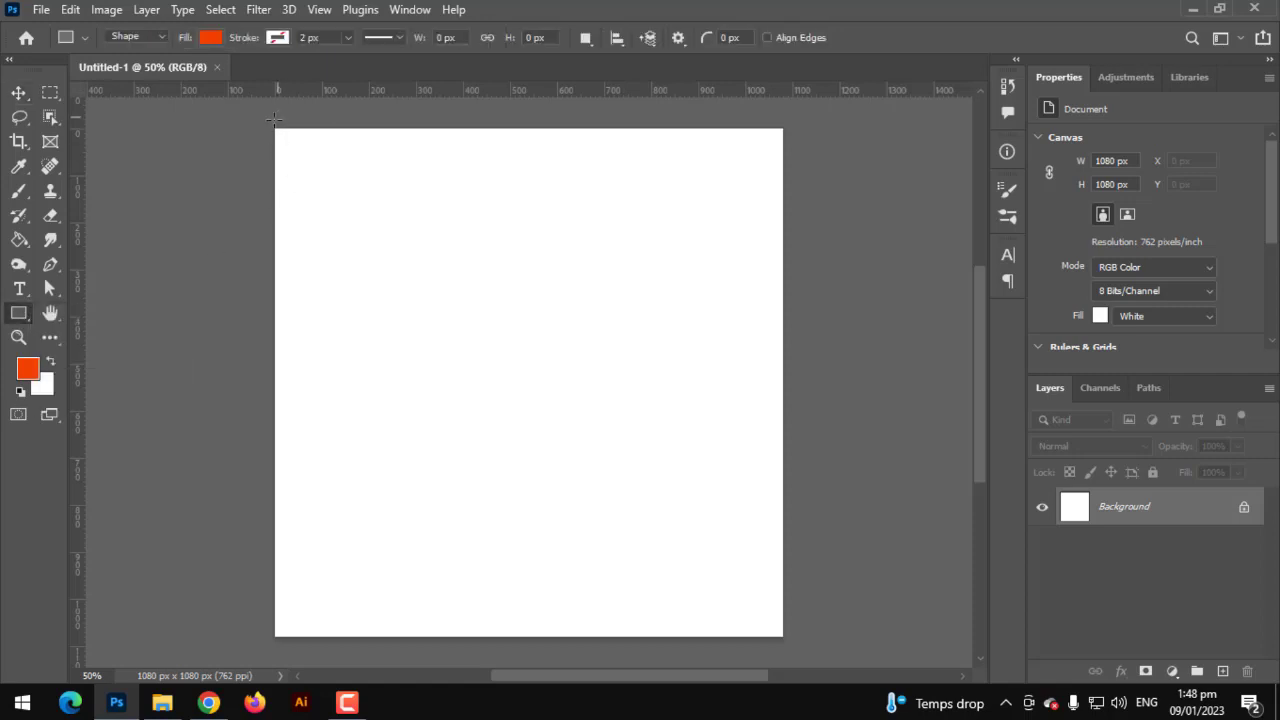
pyautogui.moveTo(268, 122); pyautogui.dragTo(795, 491)
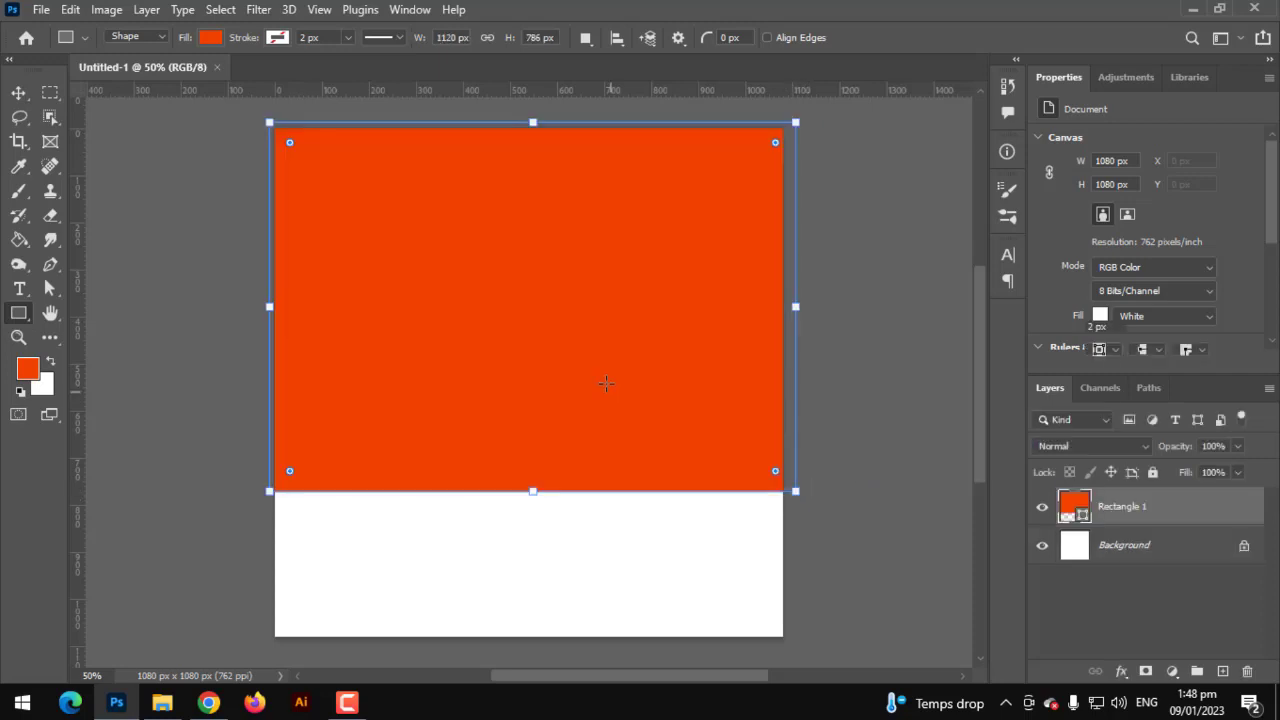
pyautogui.click(209, 38)
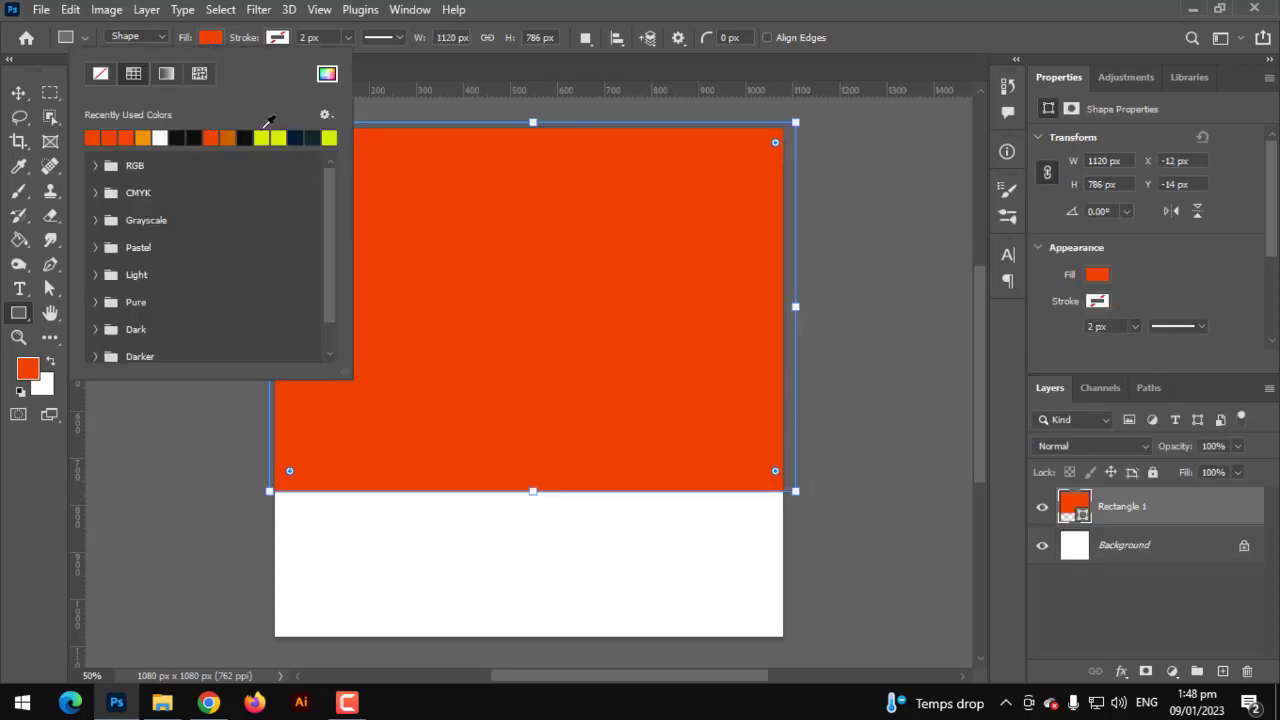
pyautogui.press('g')
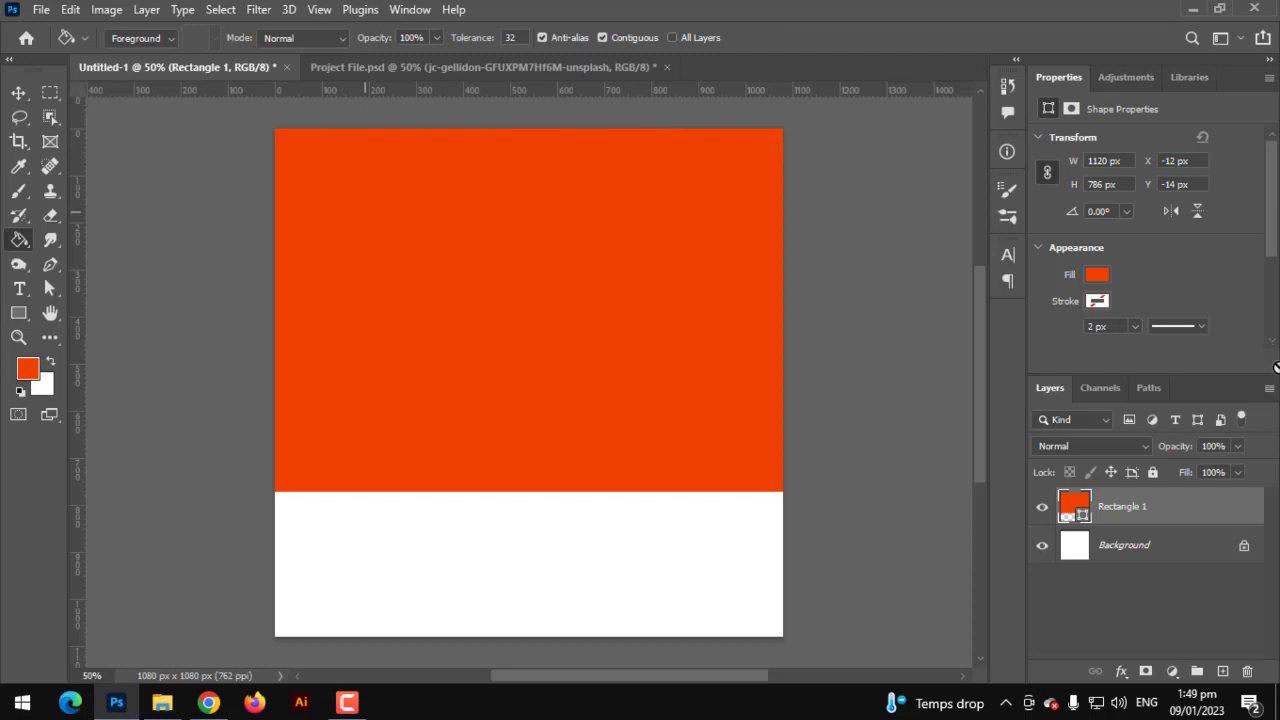
pyautogui.doubleClick(1077, 505)
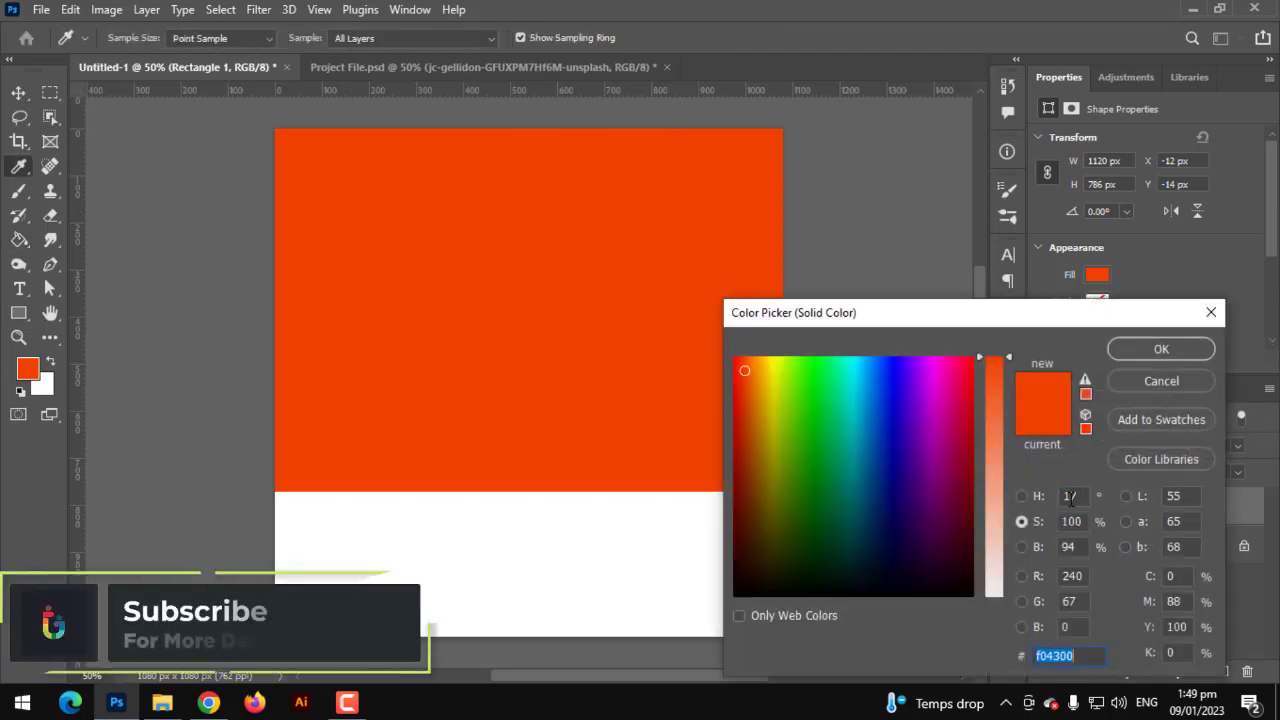
pyautogui.write('004a80')
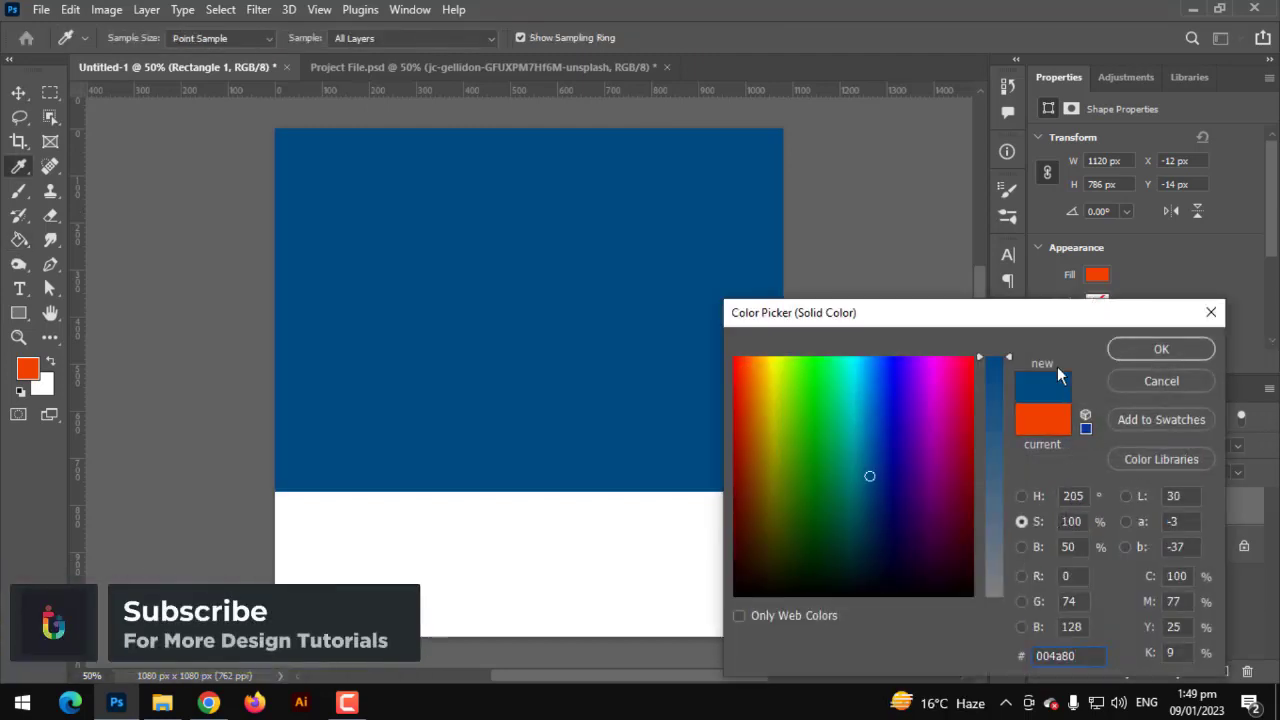
pyautogui.press('Return')
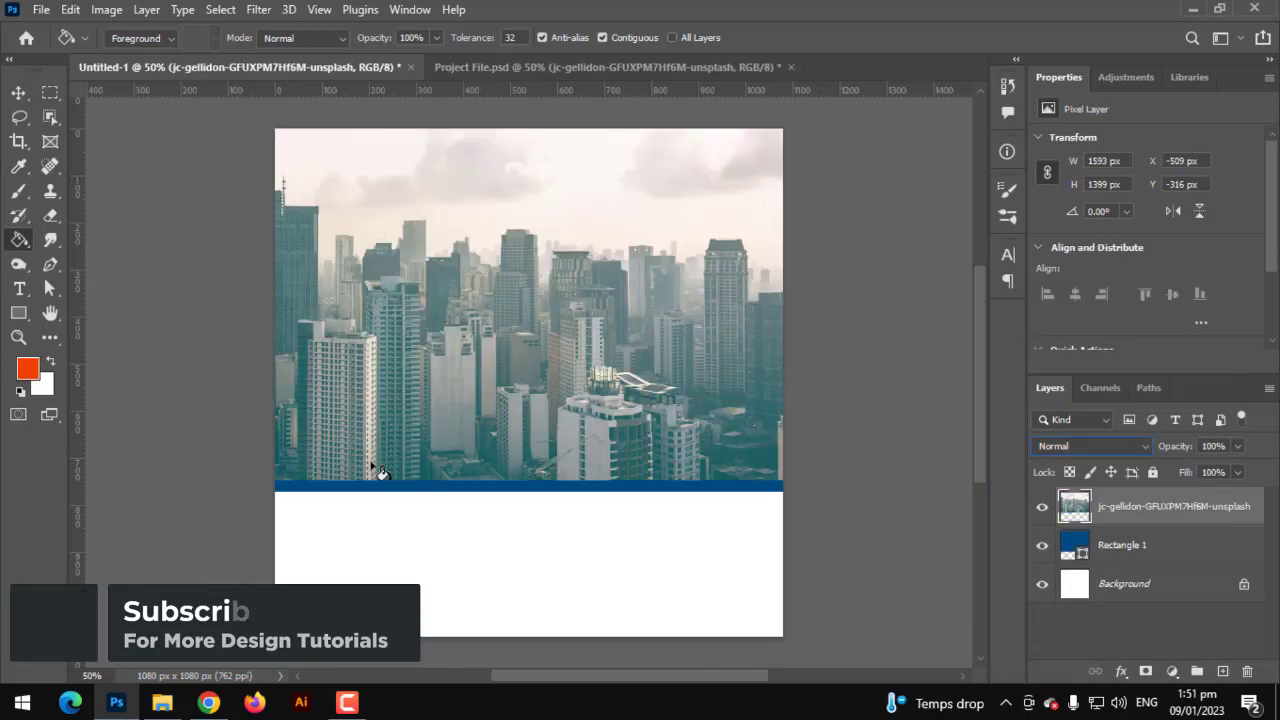
# - Shift the city photo up and right and set its blend mode to Soft Light
pyautogui.click(18, 92)
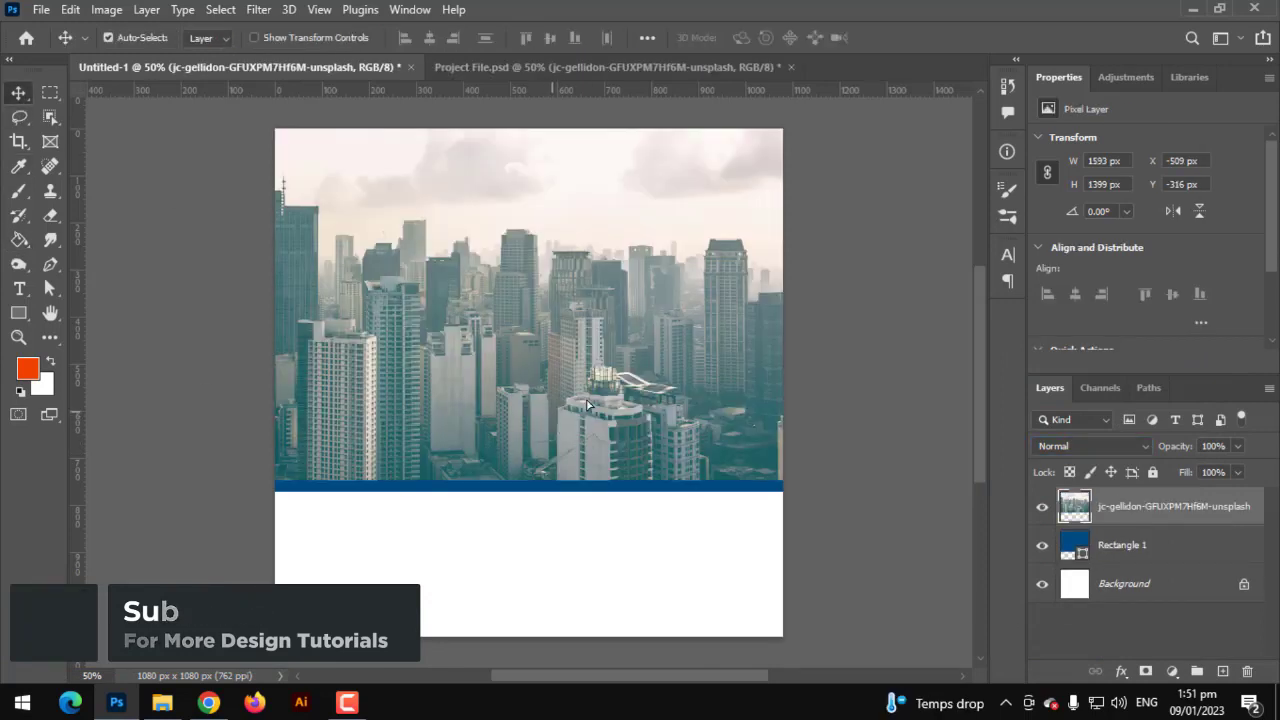
pyautogui.moveTo(530, 430); pyautogui.dragTo(657, 444)
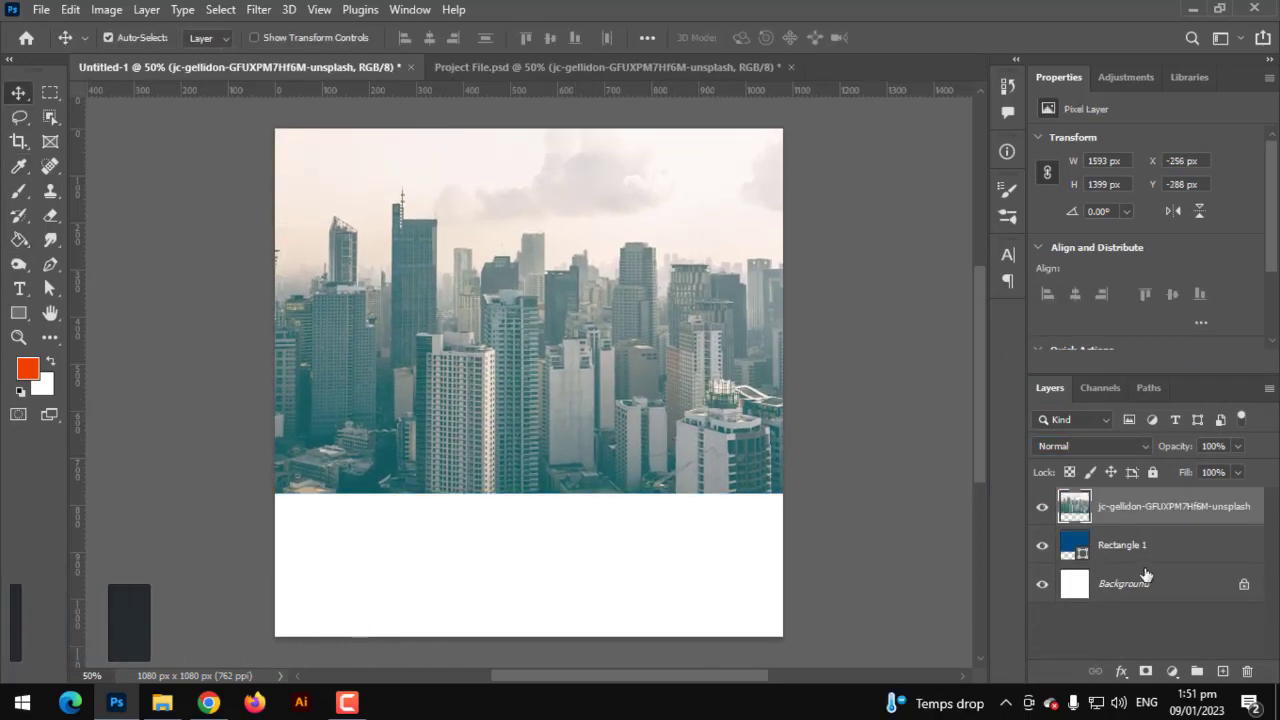
pyautogui.click(1087, 447)
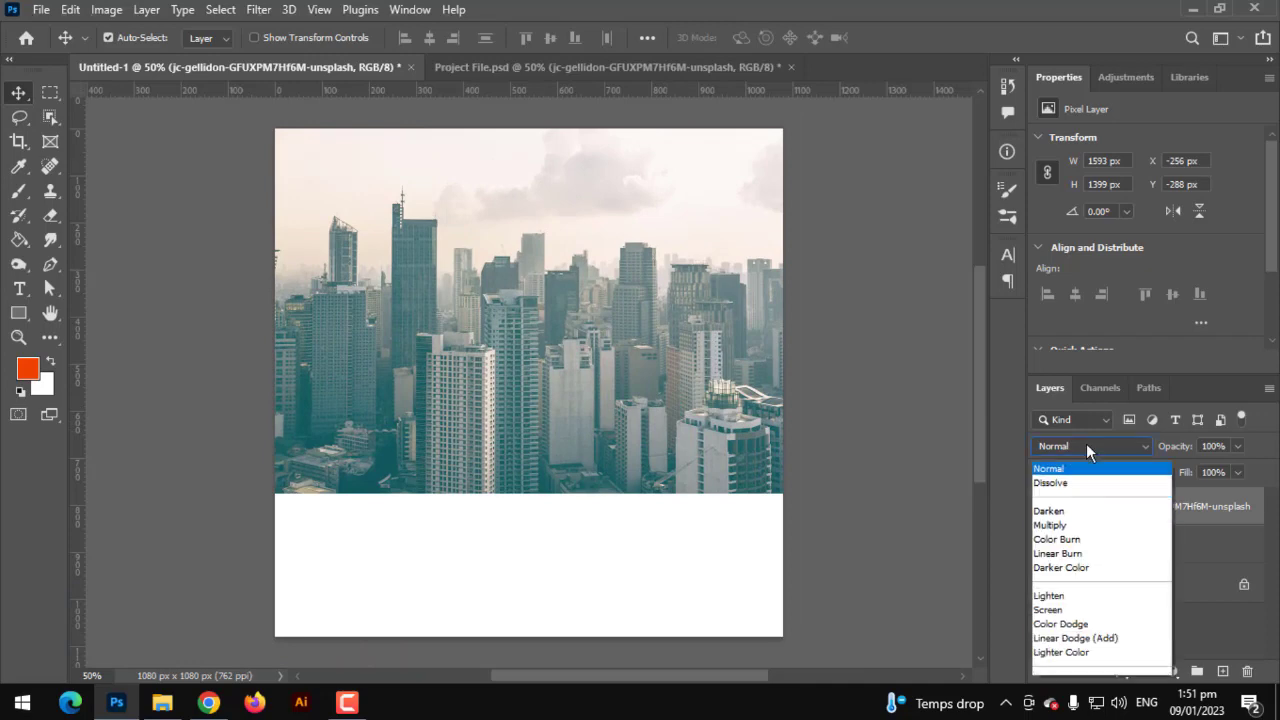
pyautogui.click(1080, 446)
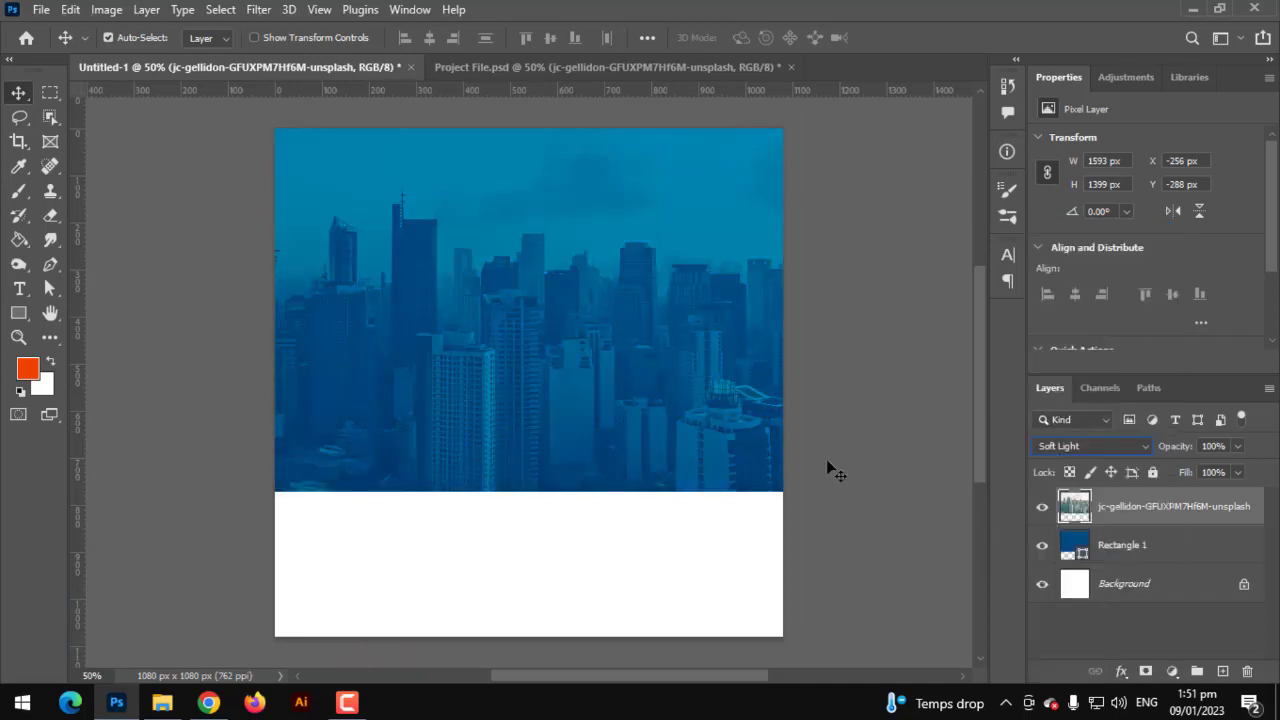
pyautogui.click(16, 193)
# - On a new layer, paint a white dab mid-skyline with the Soft Round brush
pyautogui.click(90, 190)
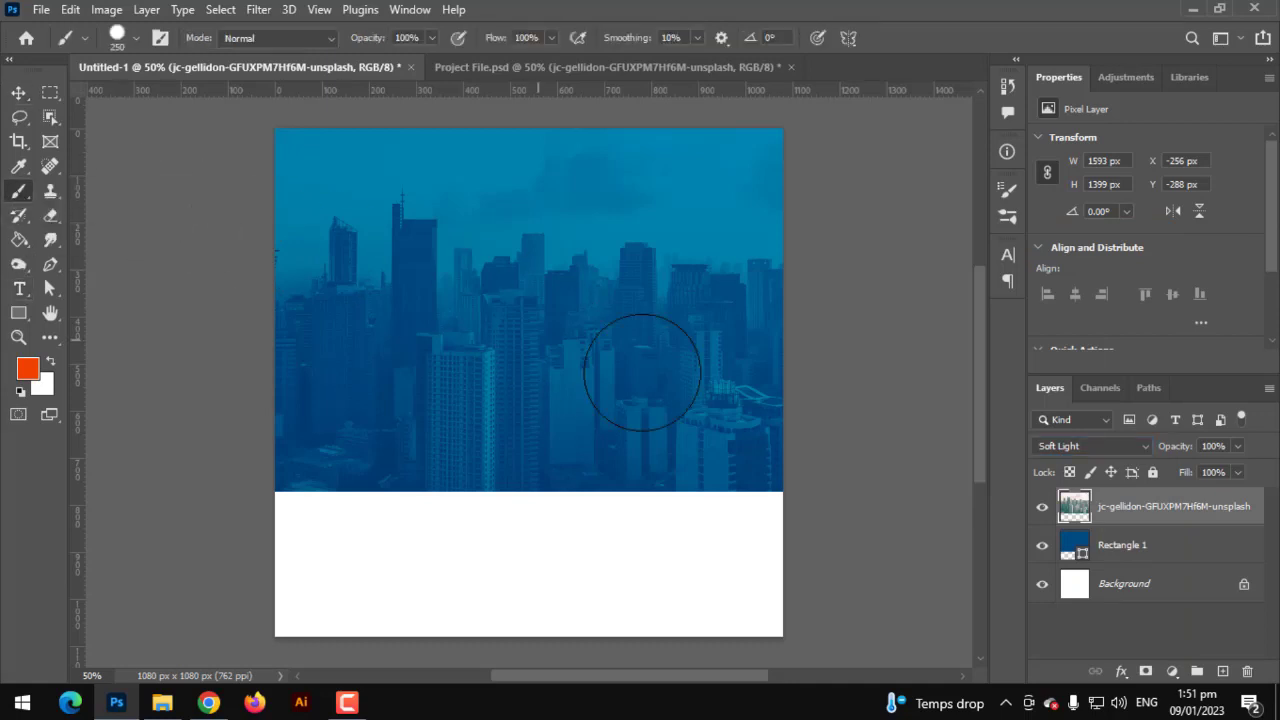
pyautogui.click(1221, 672)
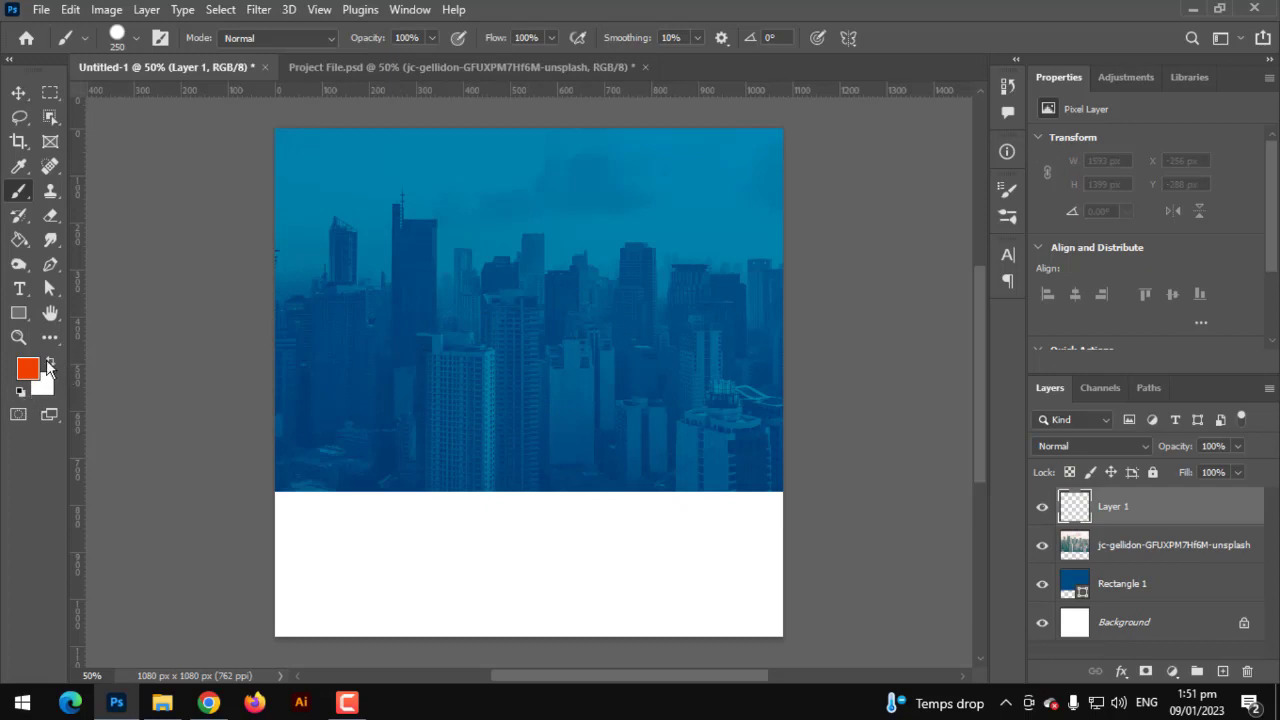
pyautogui.click(531, 346)
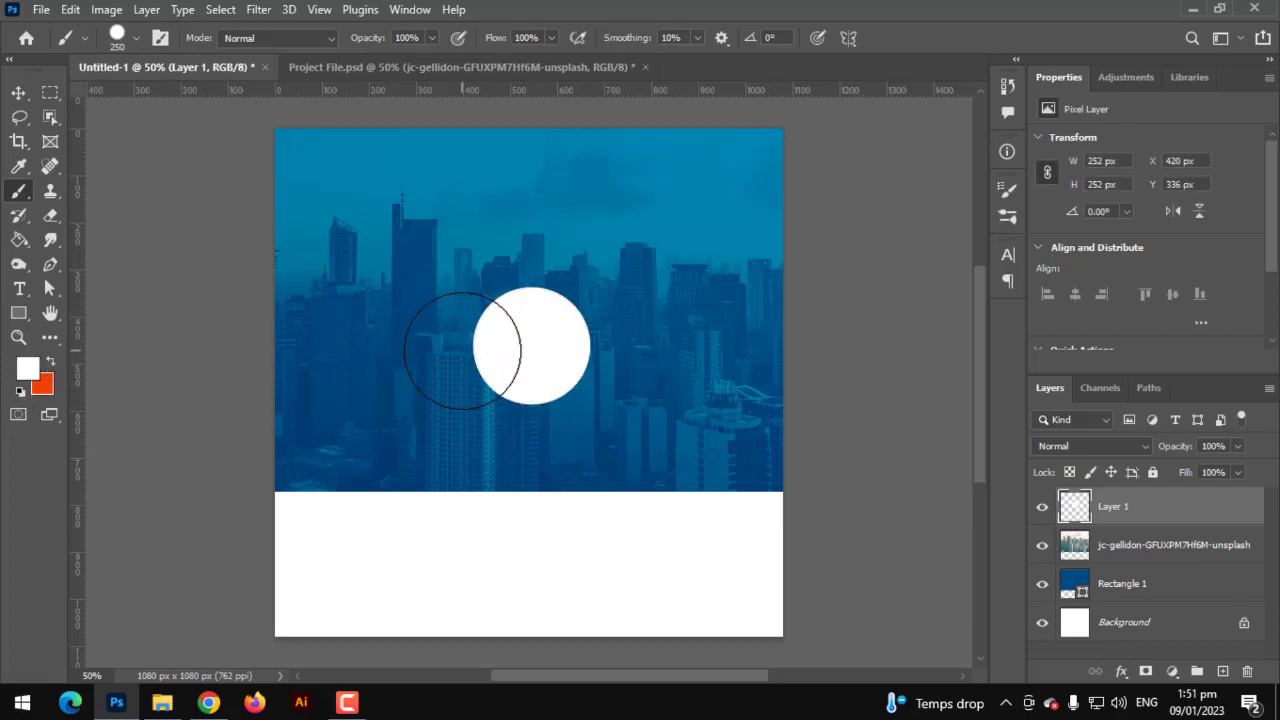
pyautogui.hotkey('ctrl', 'z')
pyautogui.rightClick(519, 333)
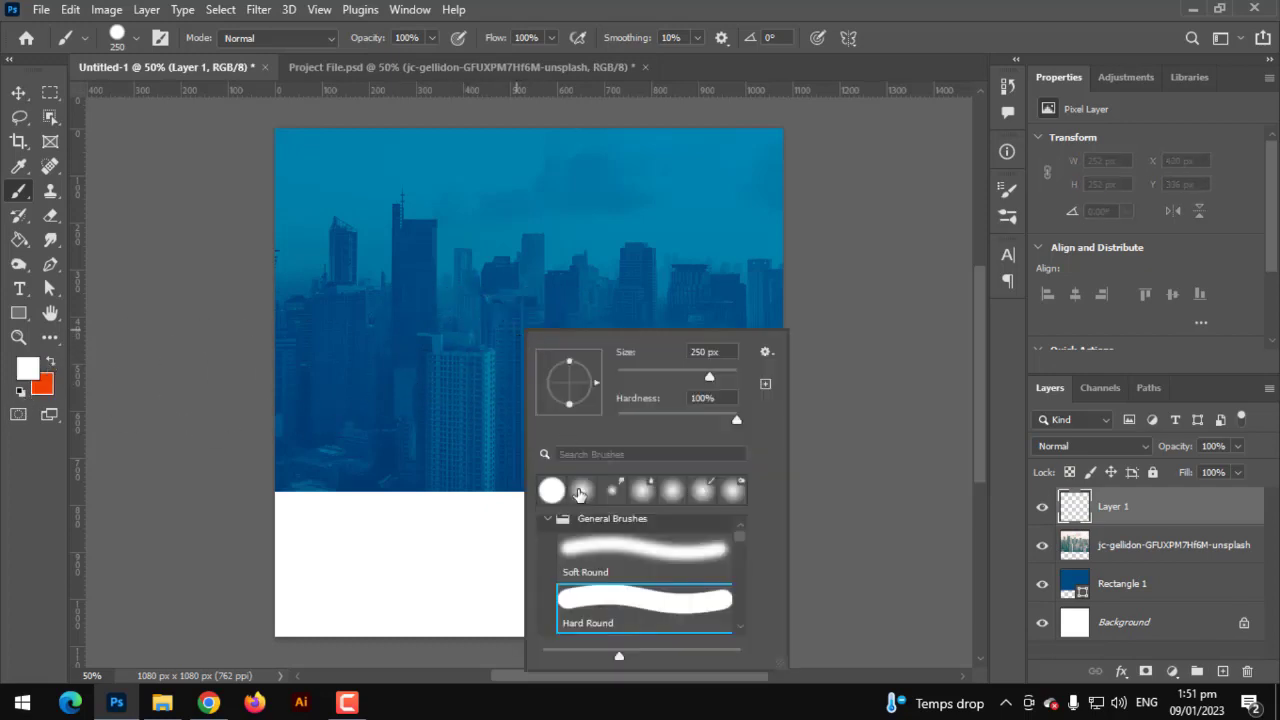
pyautogui.doubleClick(594, 545)
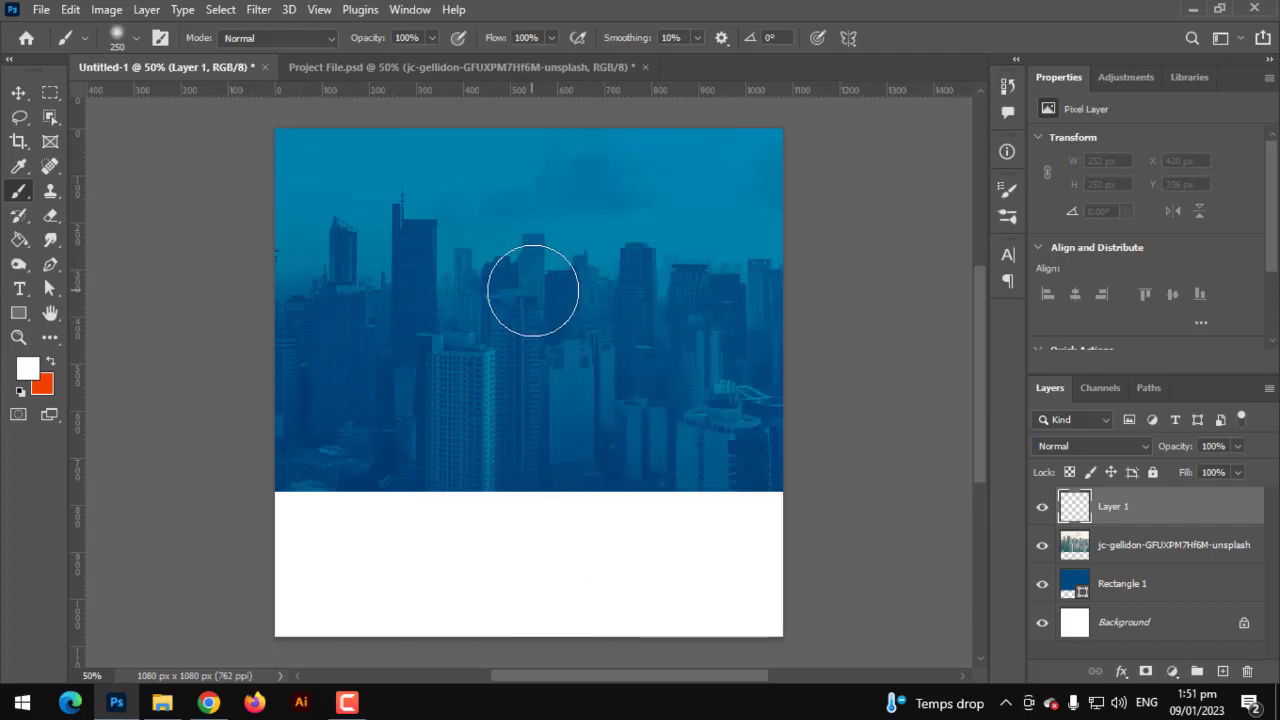
pyautogui.click(533, 286)
# - Stretch the white glow into a tall 845 × 2194 px haze over the skyline's right side
pyautogui.click(18, 92)
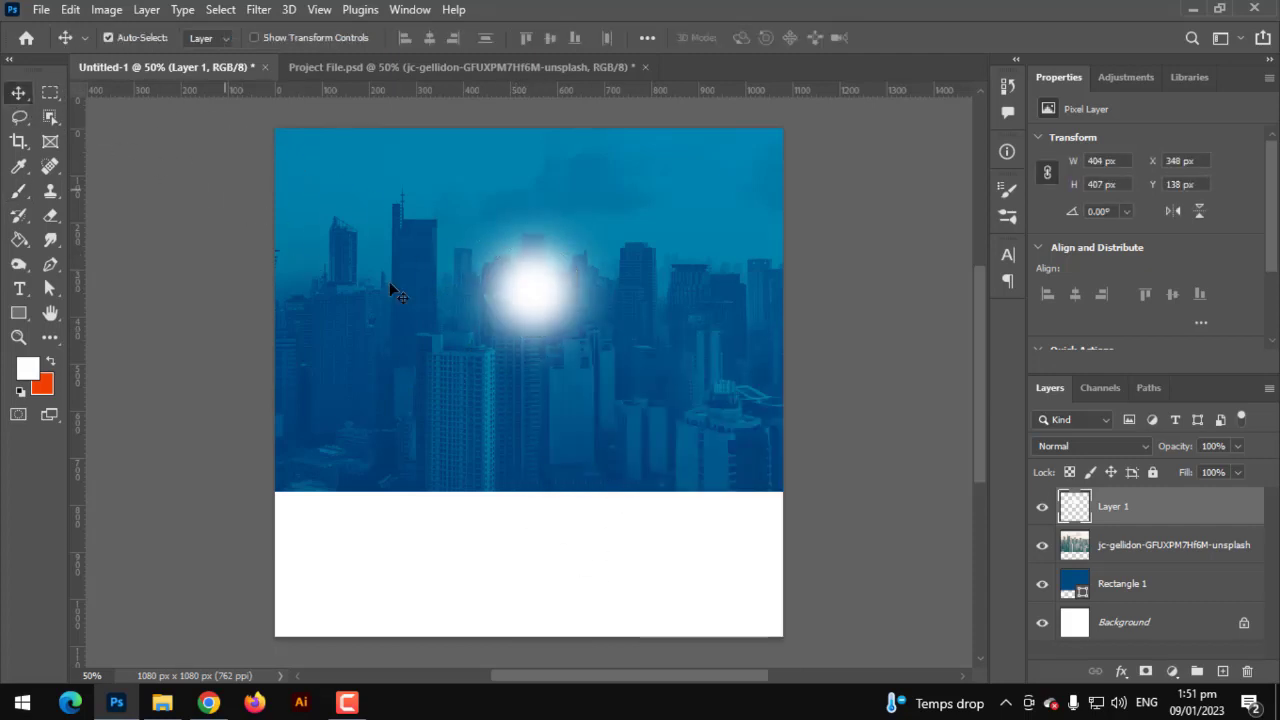
pyautogui.hotkey('ctrl', 't')
pyautogui.moveTo(533, 385); pyautogui.dragTo(509, 642)
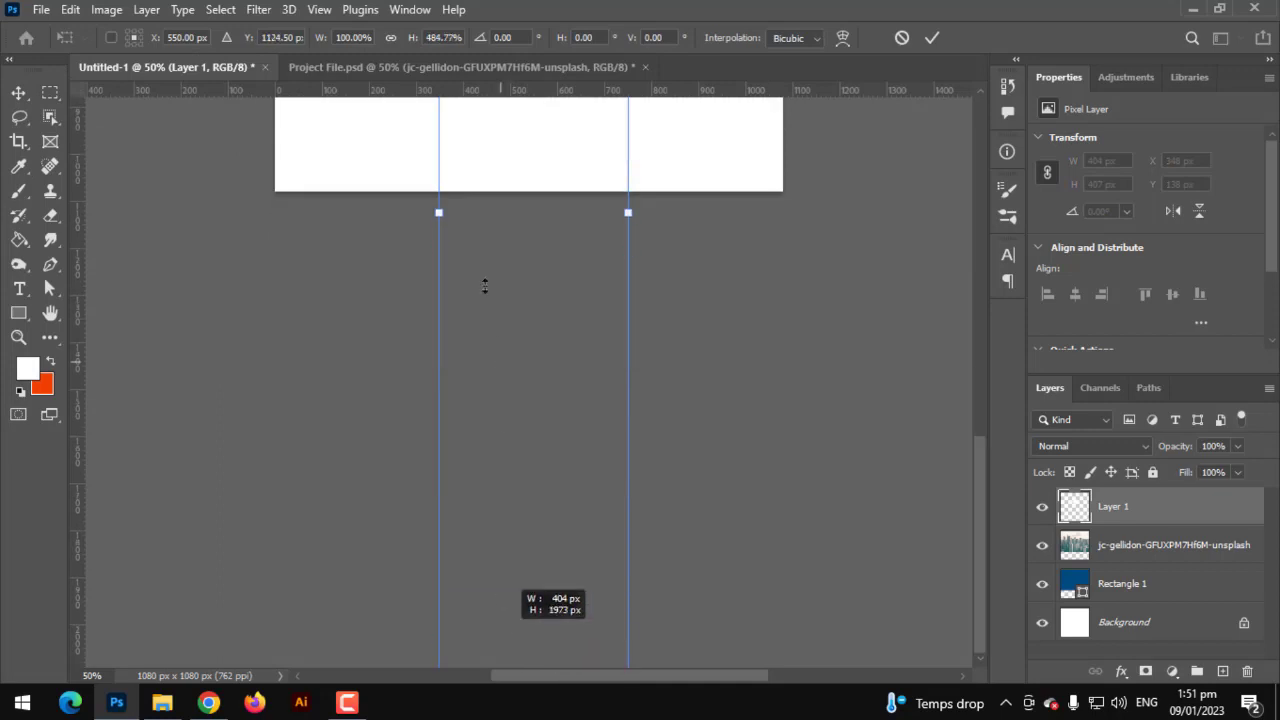
pyautogui.scroll(-5, 484, 238)
pyautogui.moveTo(484, 252); pyautogui.dragTo(411, 545)
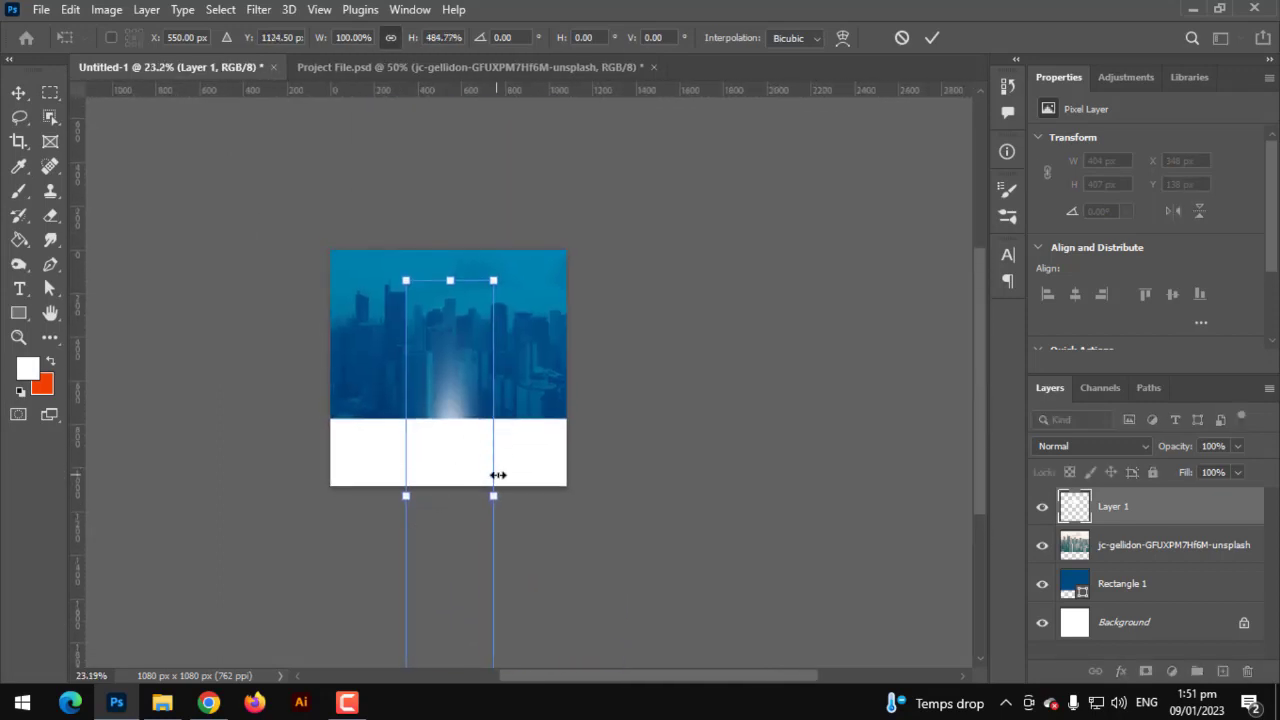
pyautogui.moveTo(498, 475); pyautogui.dragTo(528, 322)
pyautogui.scroll(2, 528, 325)
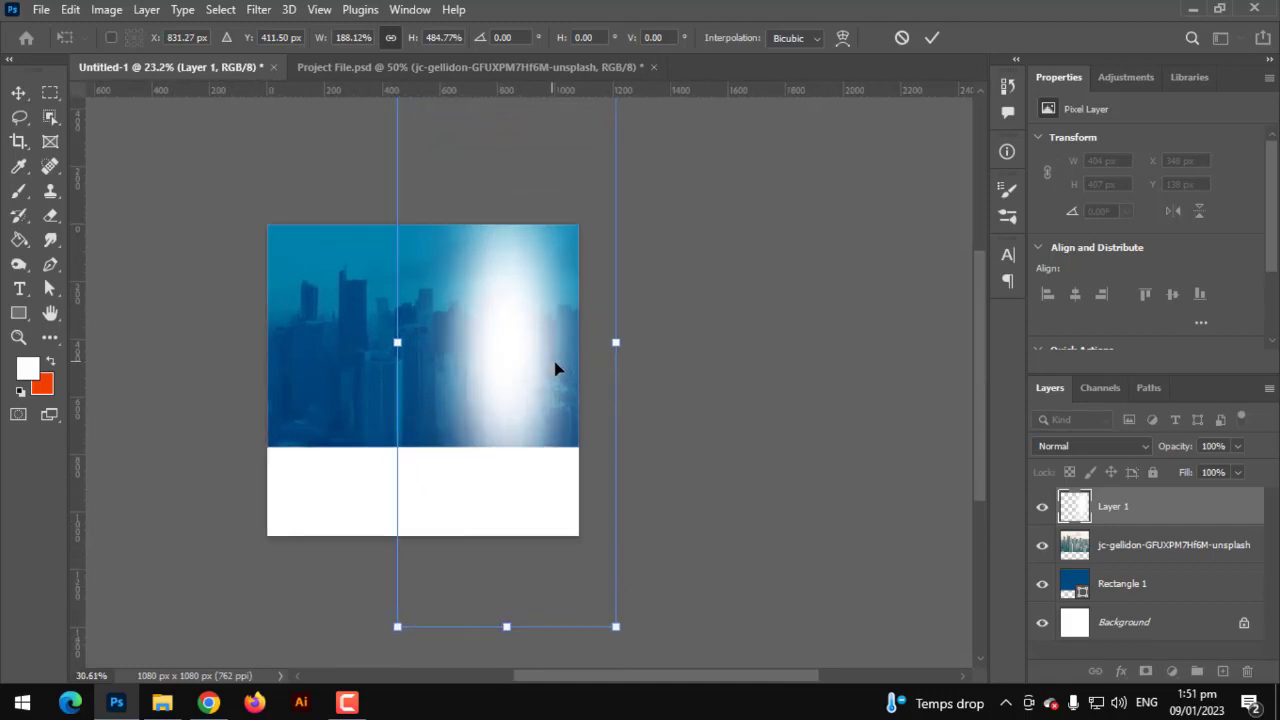
pyautogui.scroll(3, 556, 369)
pyautogui.moveTo(644, 338); pyautogui.dragTo(662, 340)
pyautogui.moveTo(532, 395); pyautogui.dragTo(509, 396)
pyautogui.press('Return')
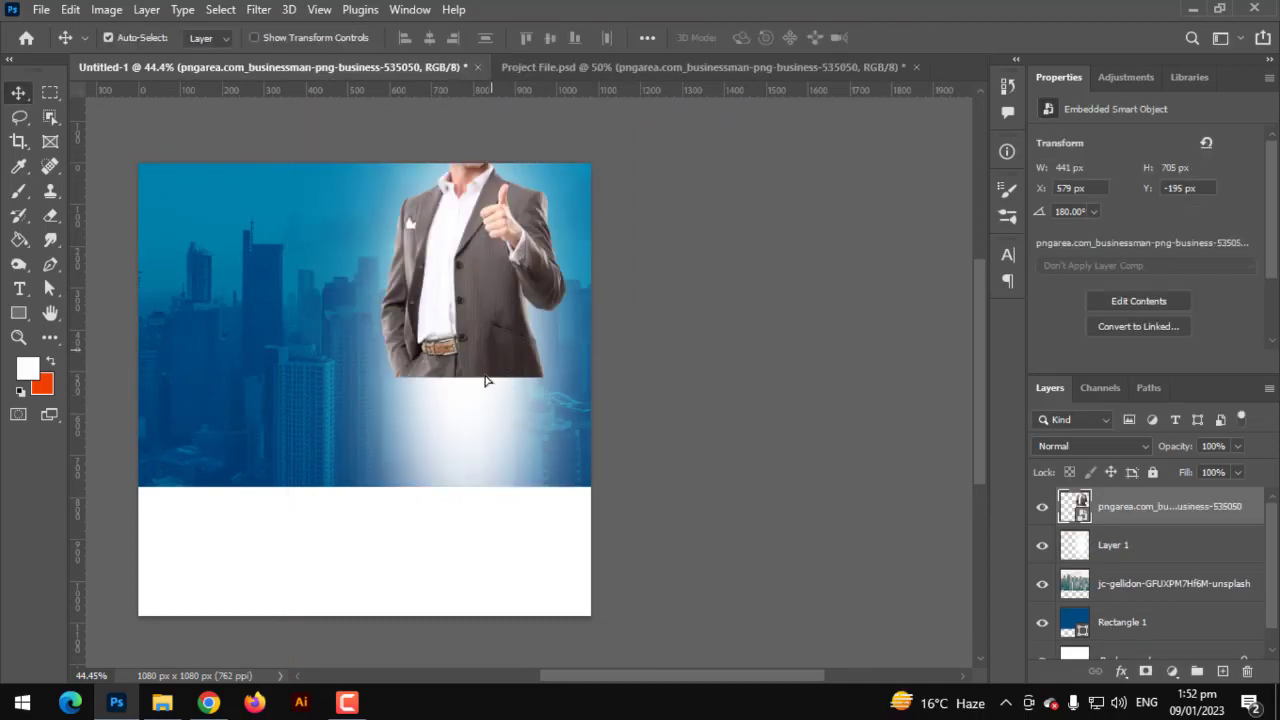
# - Move the businessman down so he rests on the blue area's bottom edge
pyautogui.moveTo(486, 374); pyautogui.dragTo(493, 472)
pyautogui.scroll(2, 460, 491)
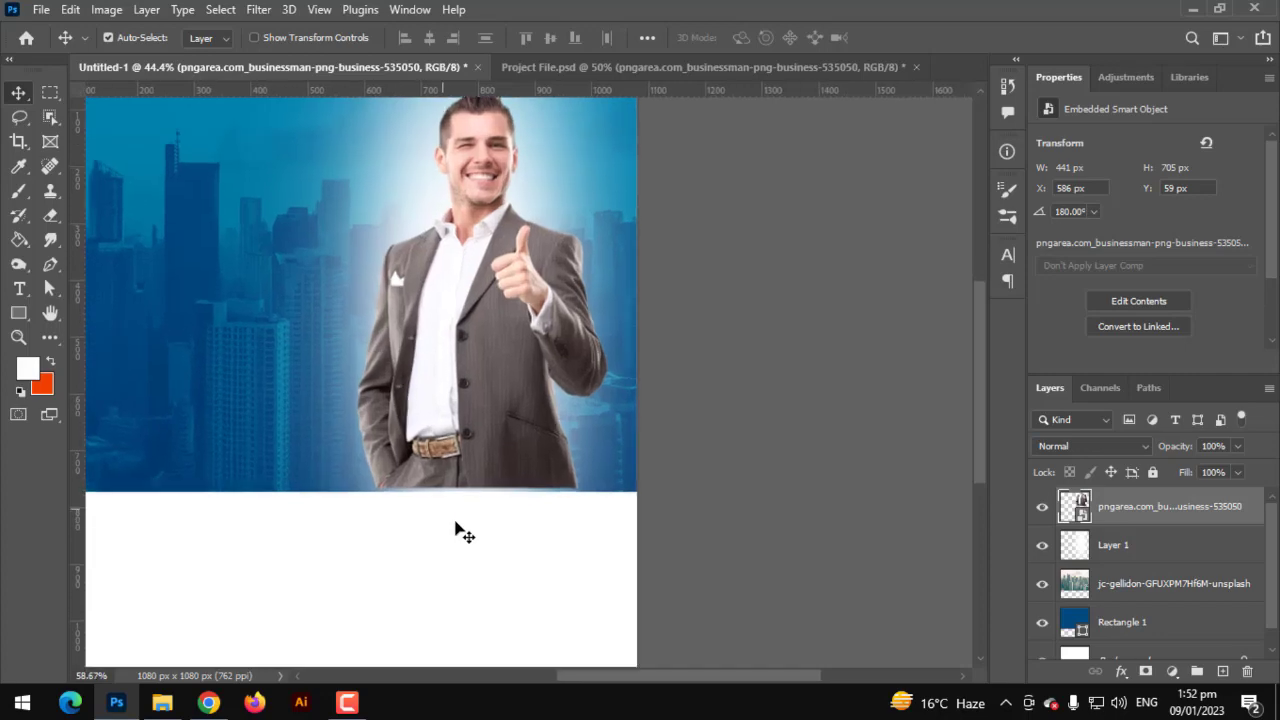
pyautogui.scroll(15, 455, 530)
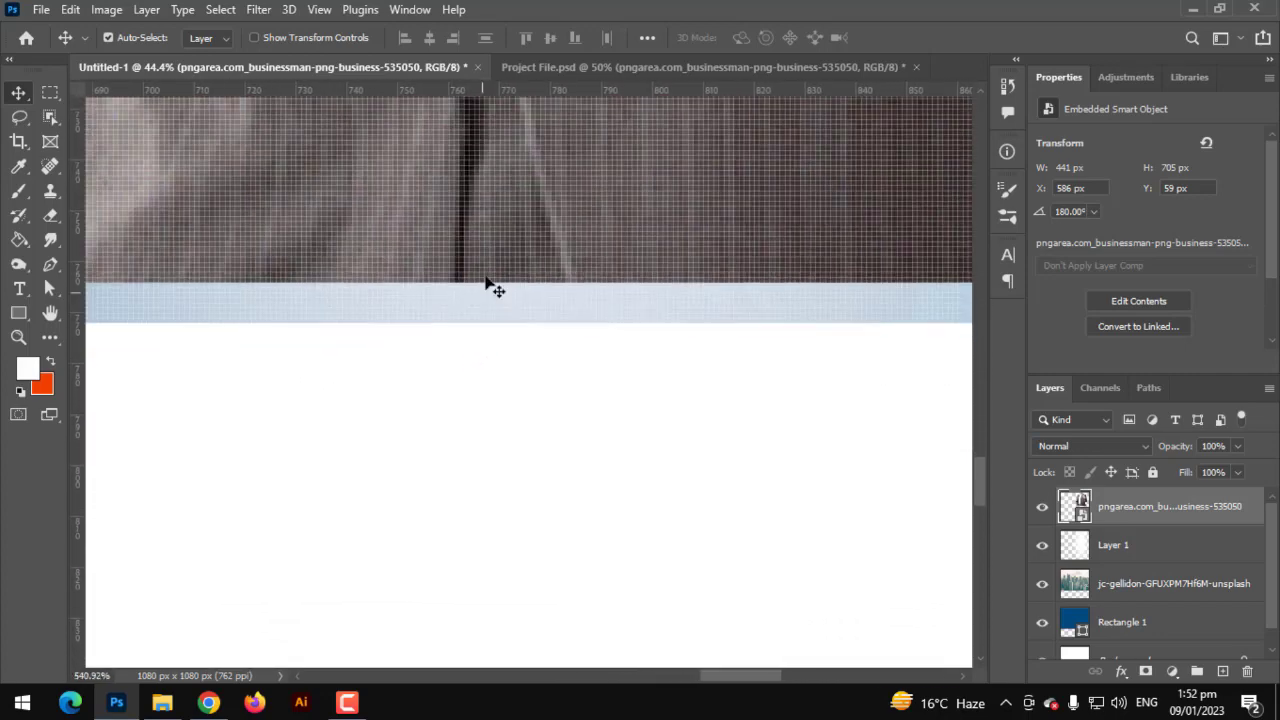
pyautogui.moveTo(490, 287); pyautogui.dragTo(491, 328)
pyautogui.scroll(-1, 512, 381)
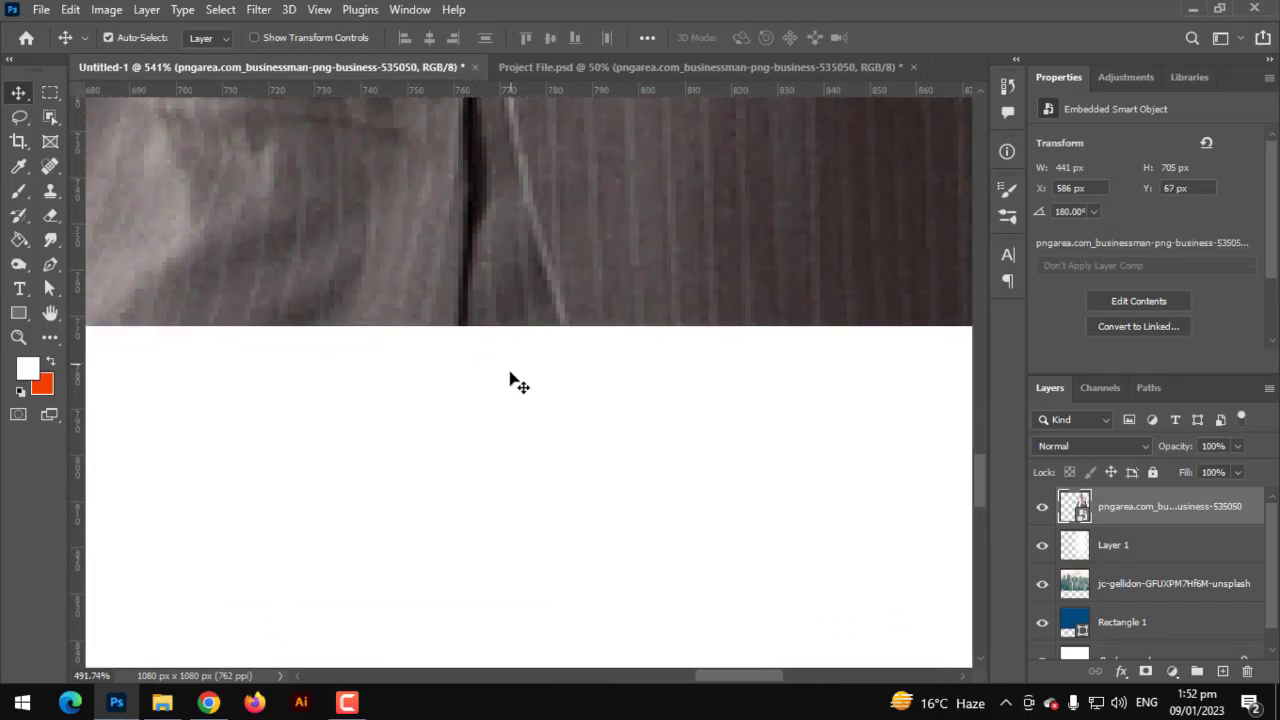
pyautogui.scroll(-14, 515, 382)
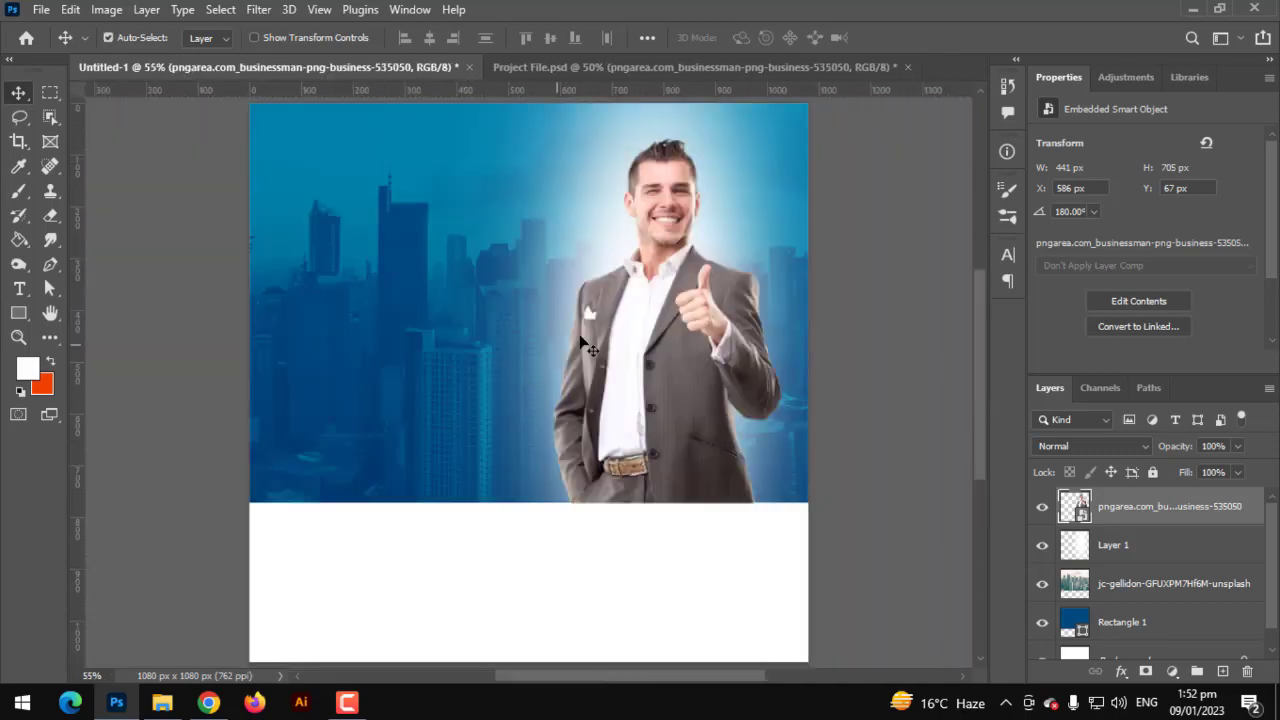
# - Stretch the businessman slightly taller, to 459 × 734 px
pyautogui.hotkey('ctrl', 't')
pyautogui.scroll(-3, 670, 200)
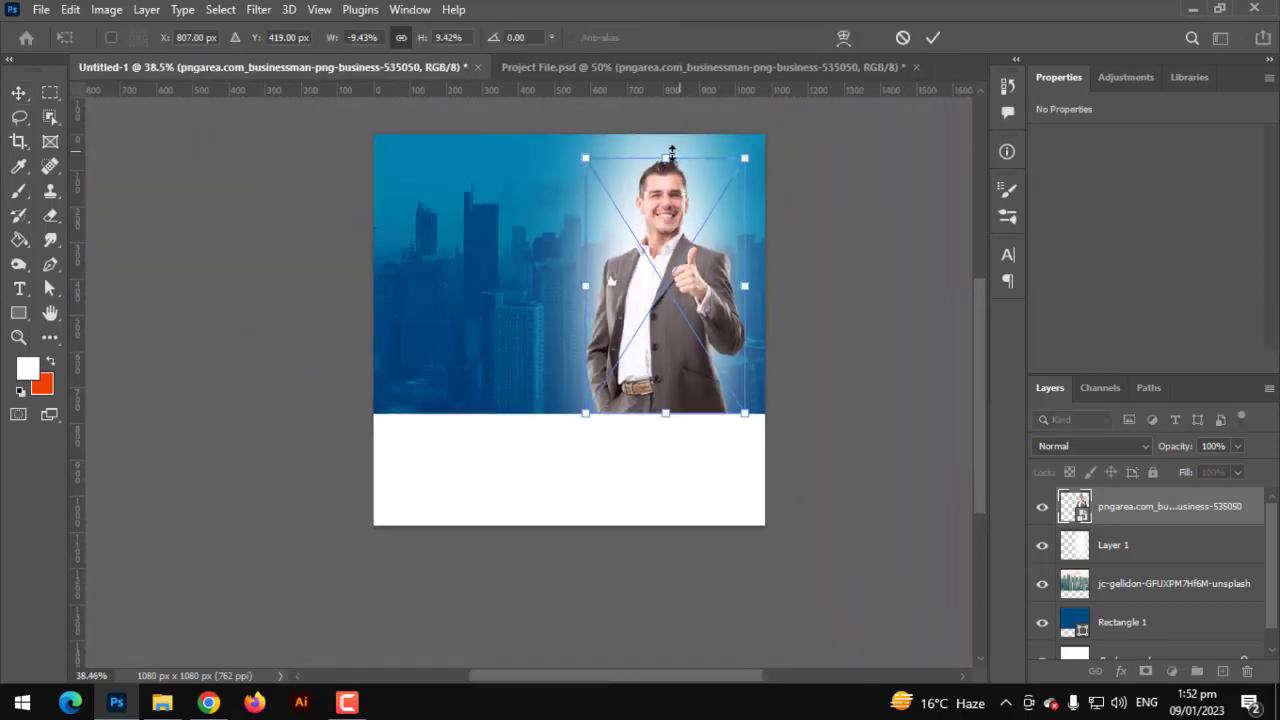
pyautogui.moveTo(671, 152); pyautogui.dragTo(675, 143)
pyautogui.press('Return')
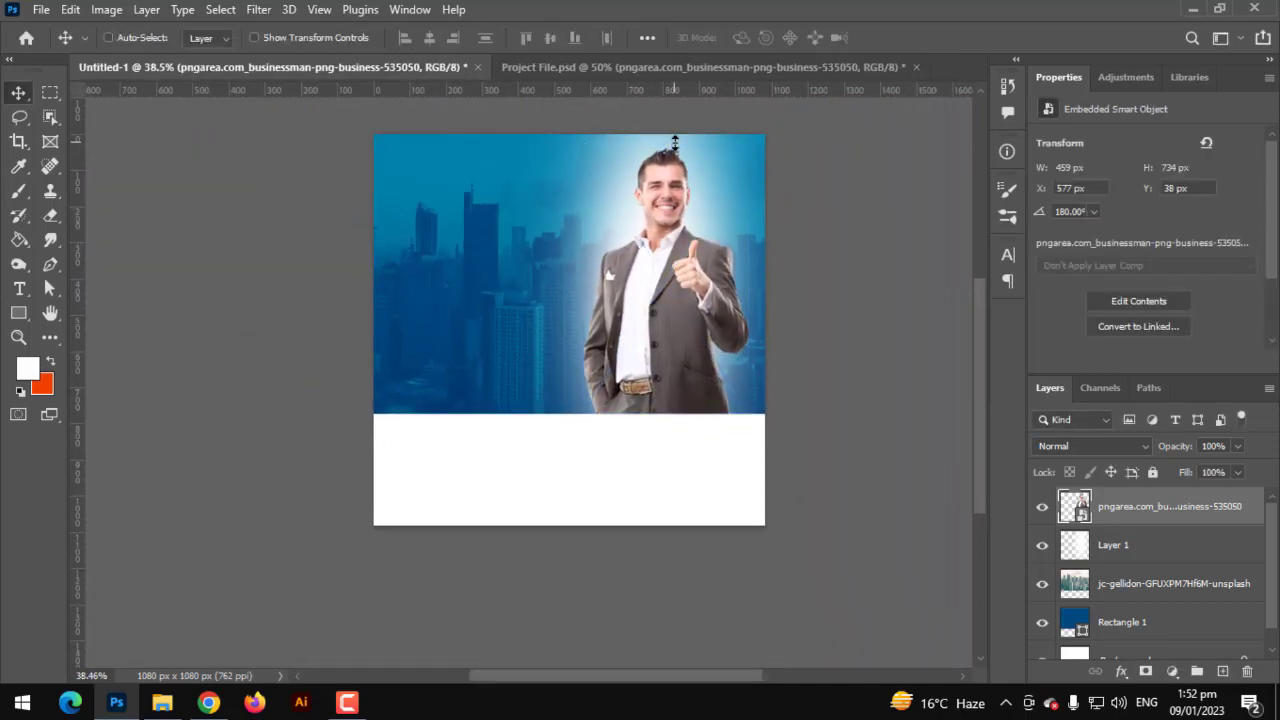
pyautogui.scroll(2, 675, 143)
pyautogui.scroll(4, 298, 172)
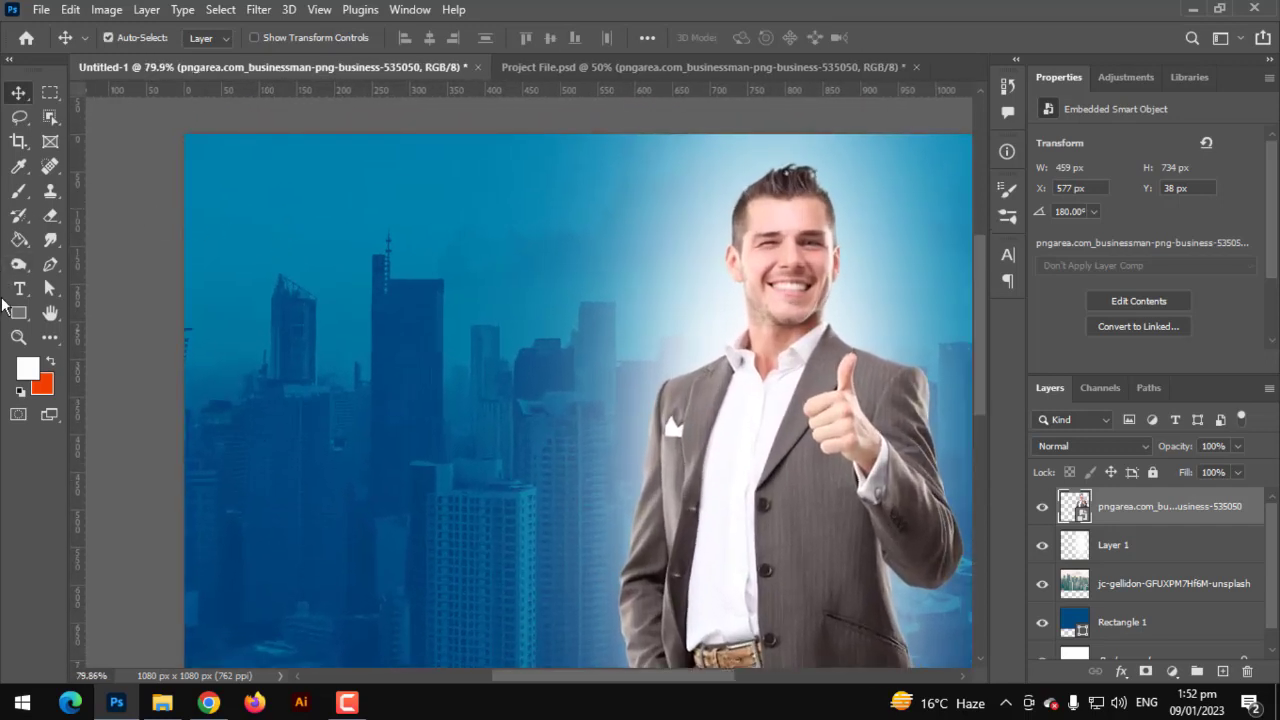
# - Draw a wide white rectangle near the canvas top-left
pyautogui.click(20, 314)
pyautogui.rightClick(20, 314)
pyautogui.click(79, 315)
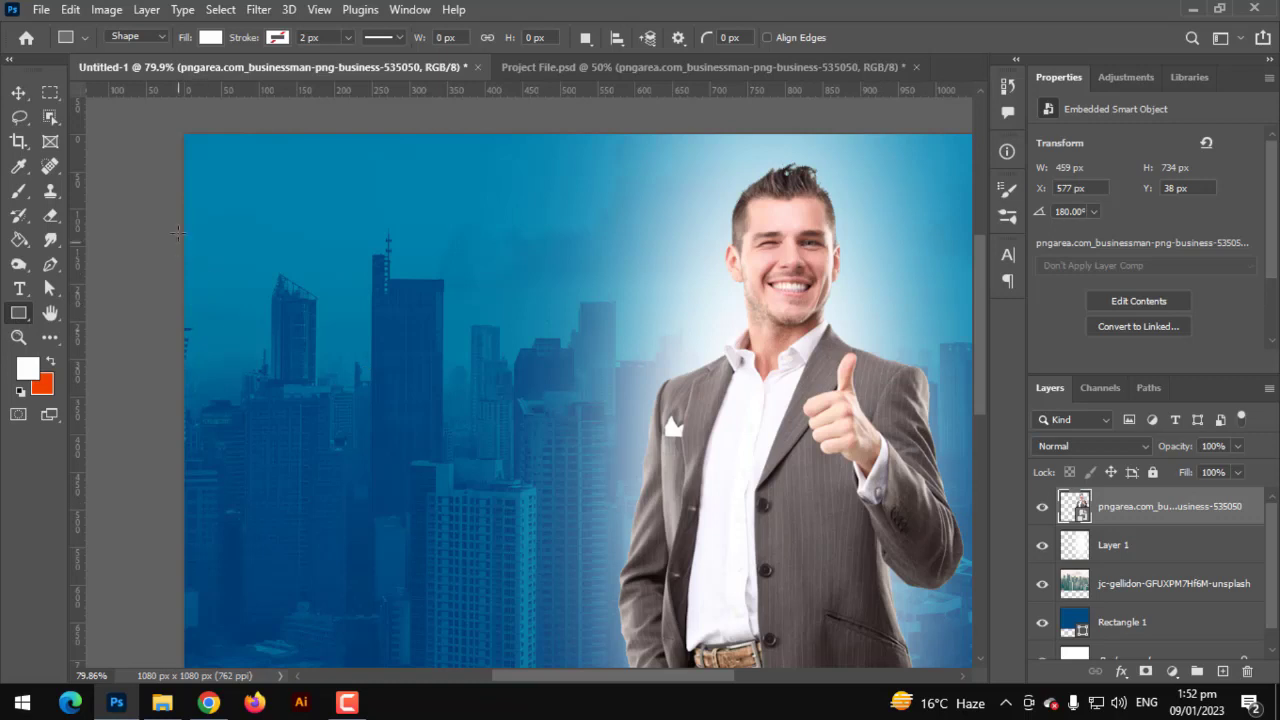
pyautogui.moveTo(178, 232); pyautogui.dragTo(438, 314)
pyautogui.scroll(3, 500, 335)
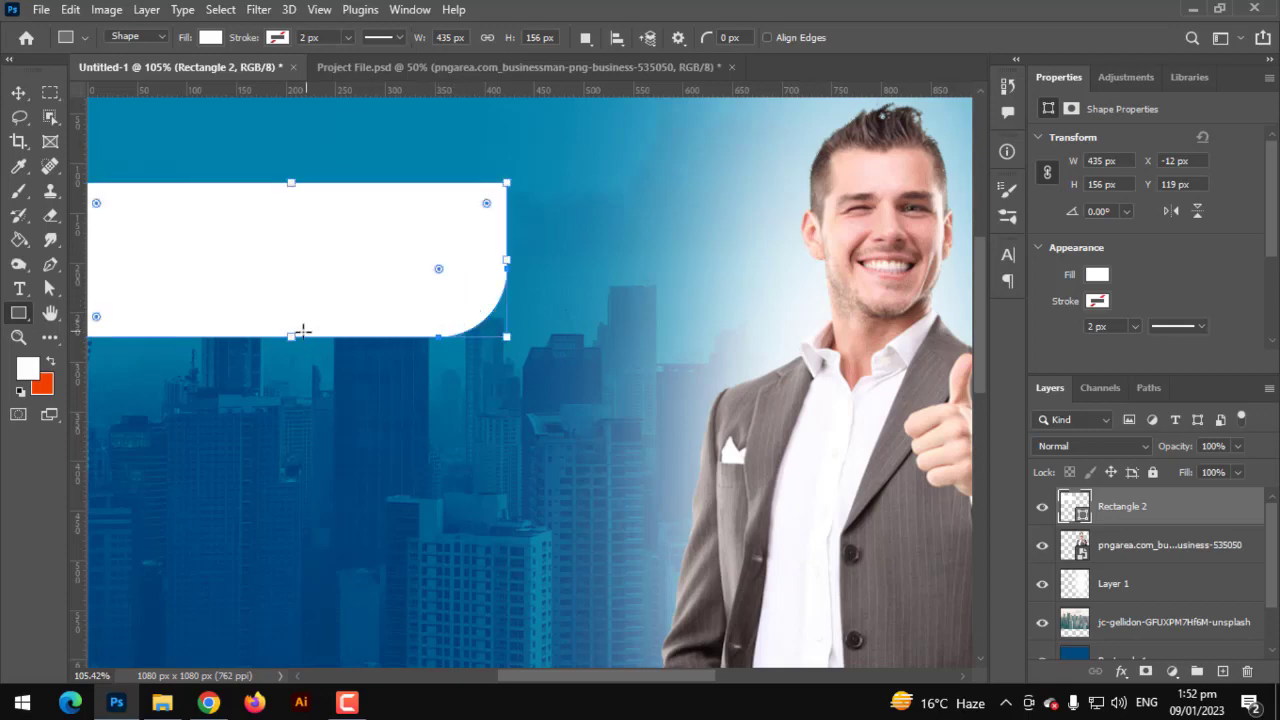
# - Slant the white shape's bottom edge left and move it up to the canvas top
pyautogui.click(18, 92)
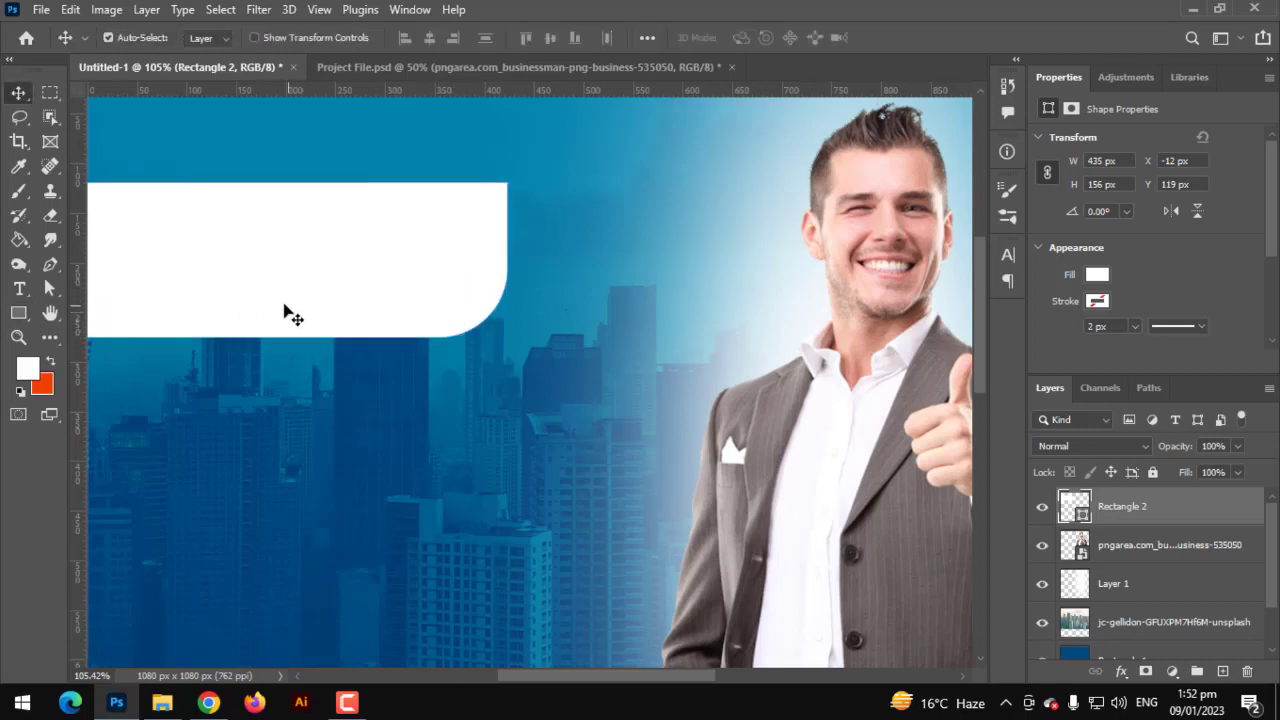
pyautogui.hotkey('ctrl', 't')
pyautogui.moveTo(297, 337); pyautogui.dragTo(250, 341)
pyautogui.scroll(-5, 323, 283)
pyautogui.moveTo(307, 295); pyautogui.dragTo(305, 235)
pyautogui.press('Return')
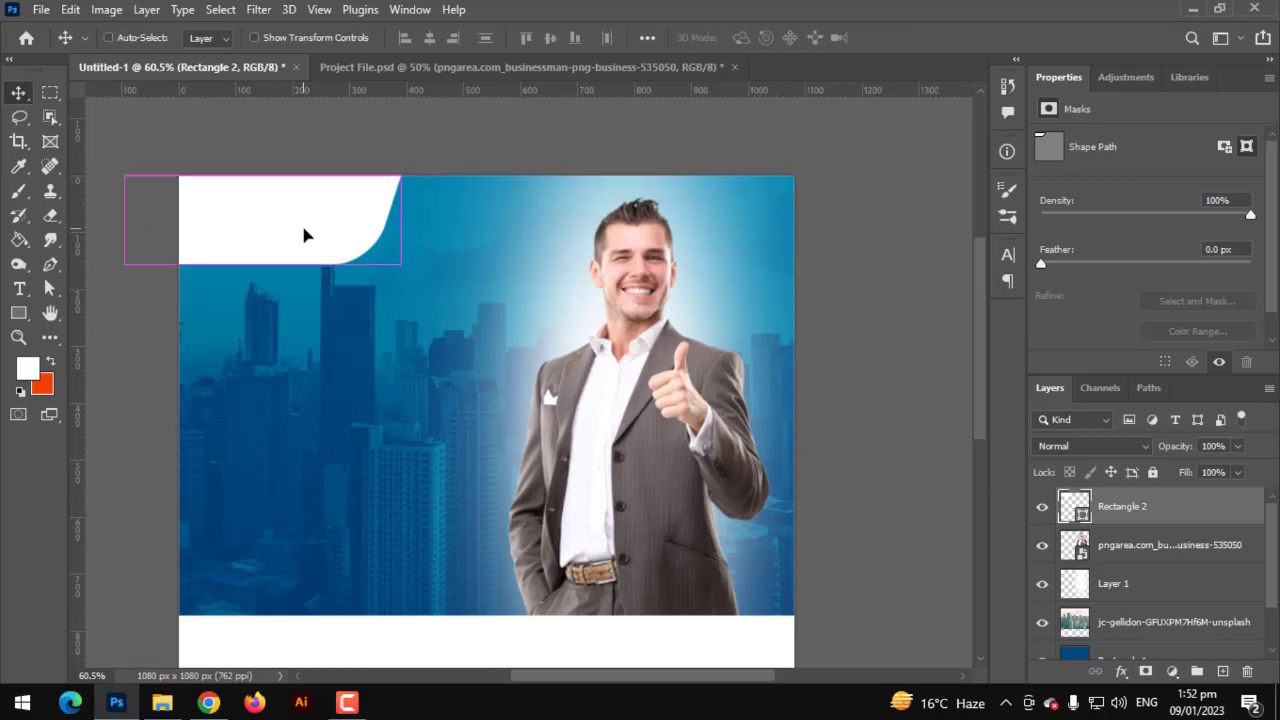
# - Skew the white shape further by shifting its top edge to the right
pyautogui.hotkey('ctrl', '-')
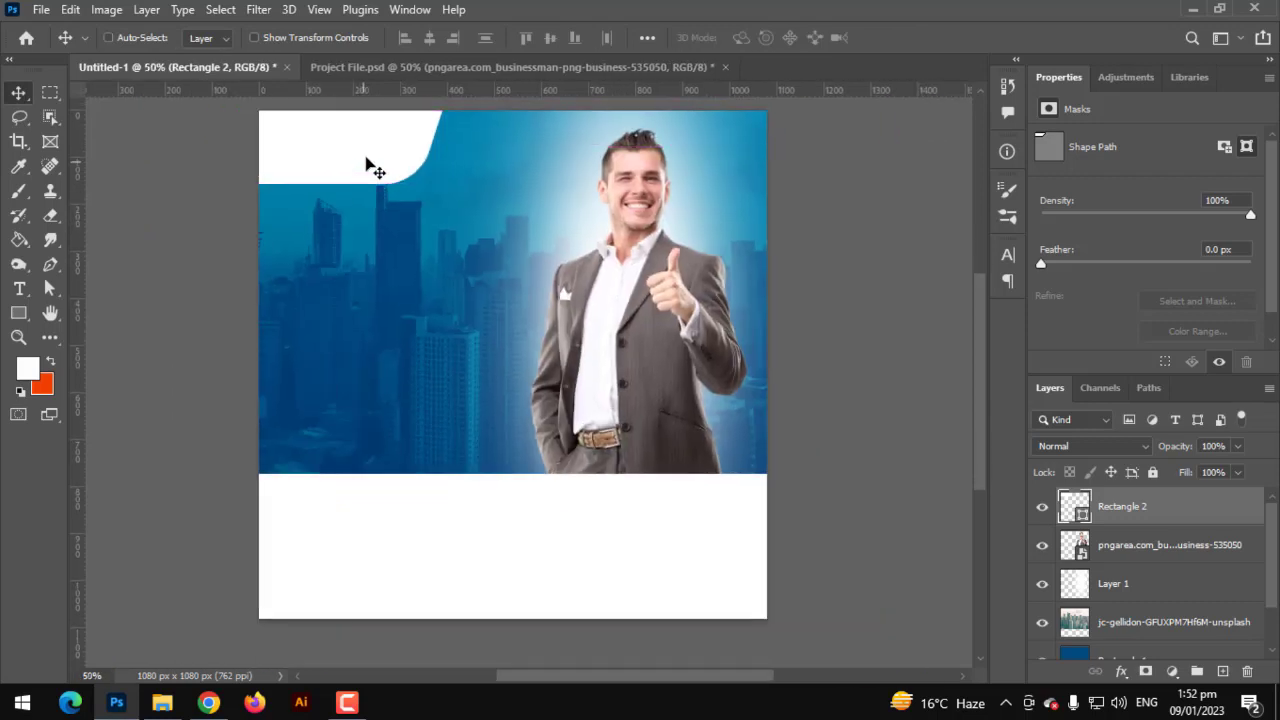
pyautogui.hotkey('ctrl', 't')
pyautogui.moveTo(329, 113); pyautogui.dragTo(343, 117)
pyautogui.press('Return')
pyautogui.scroll(1, 343, 117)
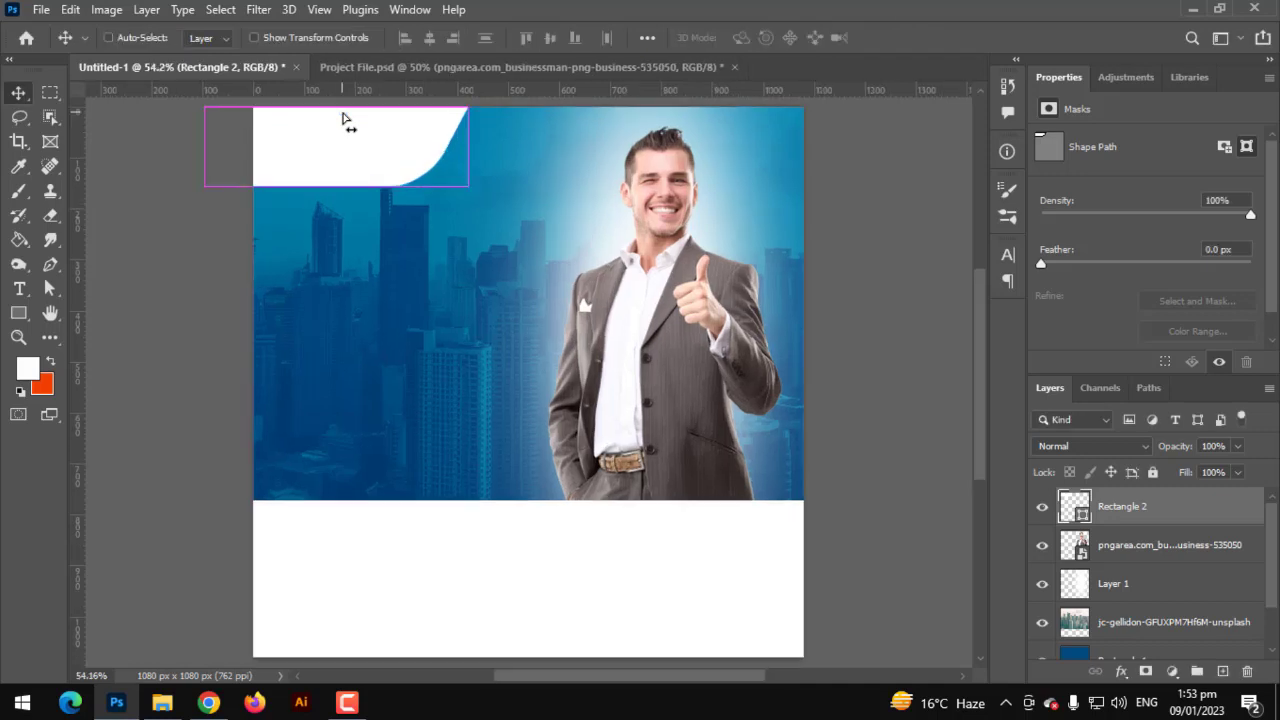
pyautogui.scroll(-2, 361, 263)
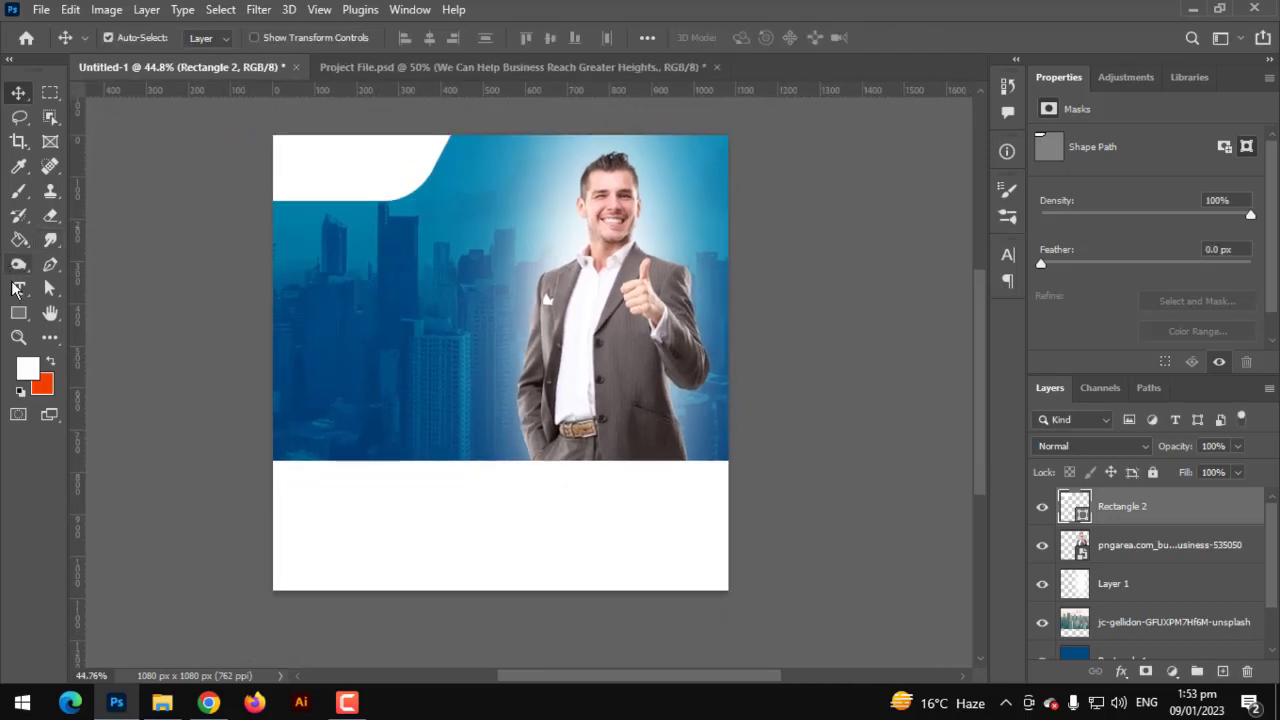
# - Paste the headline 'We Can Help Business Reach Greater Heights.' and paragraph, then enlarge them
pyautogui.click(18, 289)
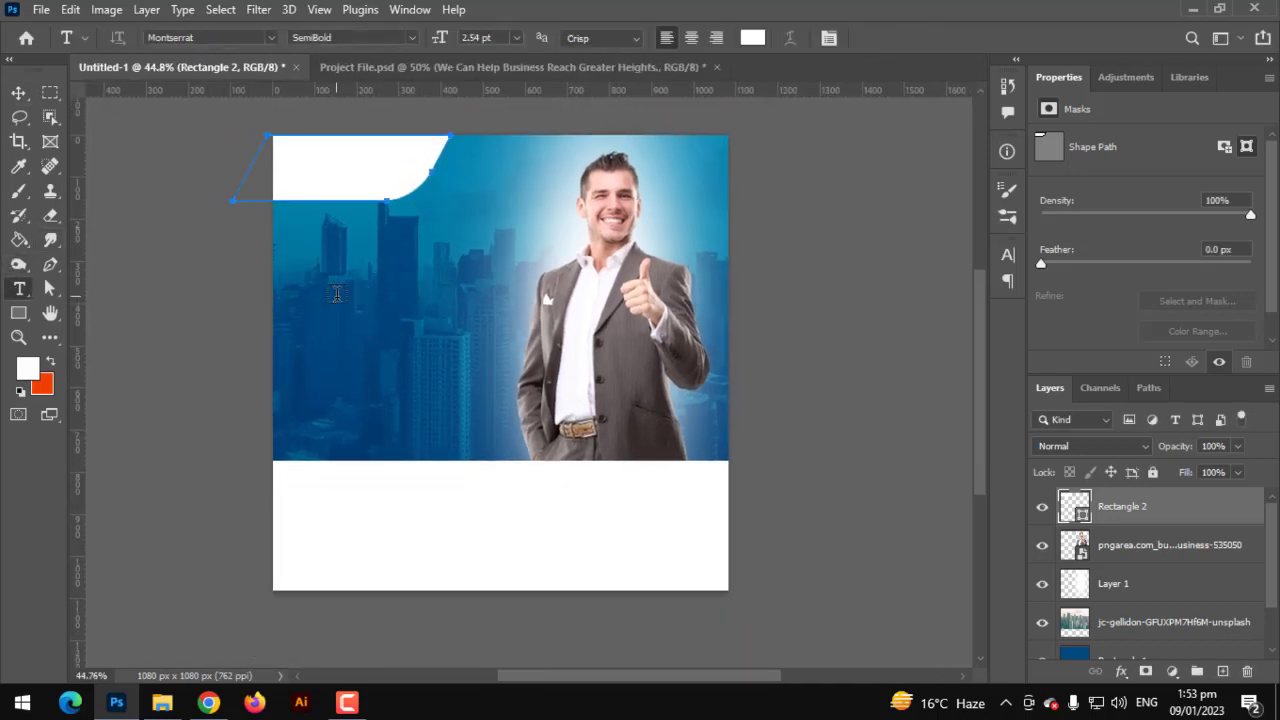
pyautogui.click(337, 293)
pyautogui.write('We Can Help Business Reach Greater Heights.')
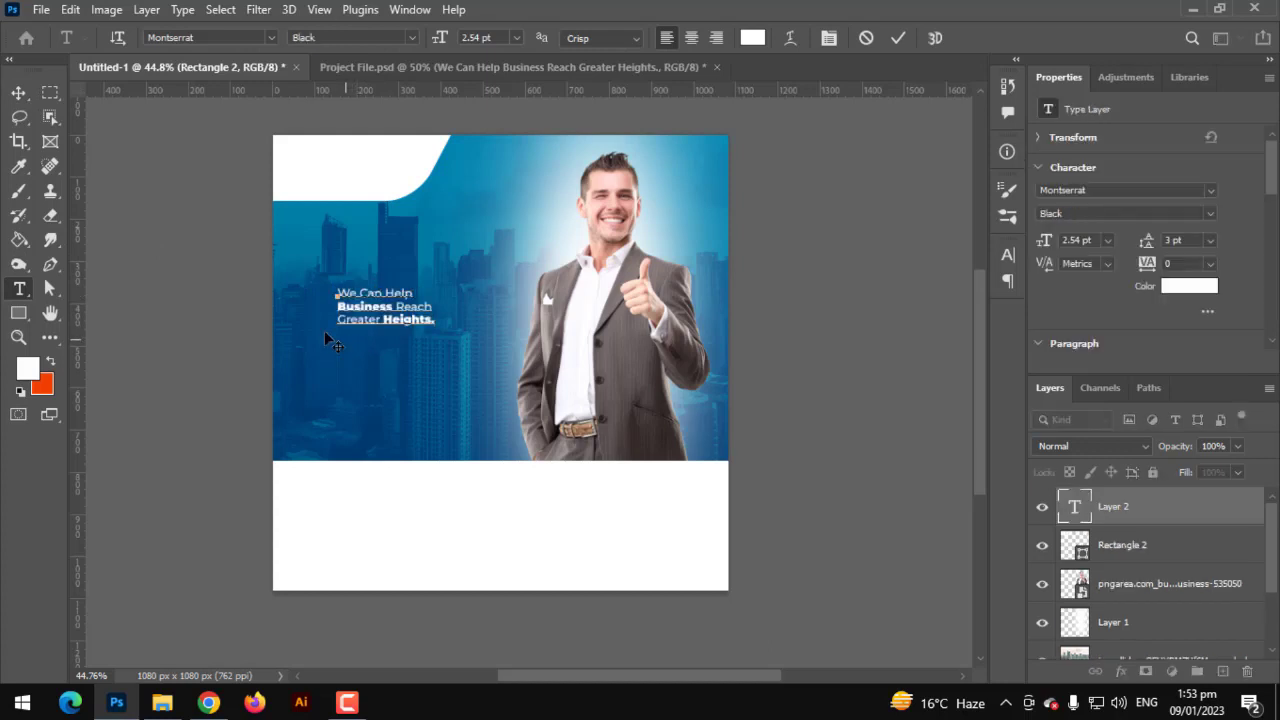
pyautogui.click(17, 93)
pyautogui.hotkey('ctrl', 't')
pyautogui.scroll(2, 431, 280)
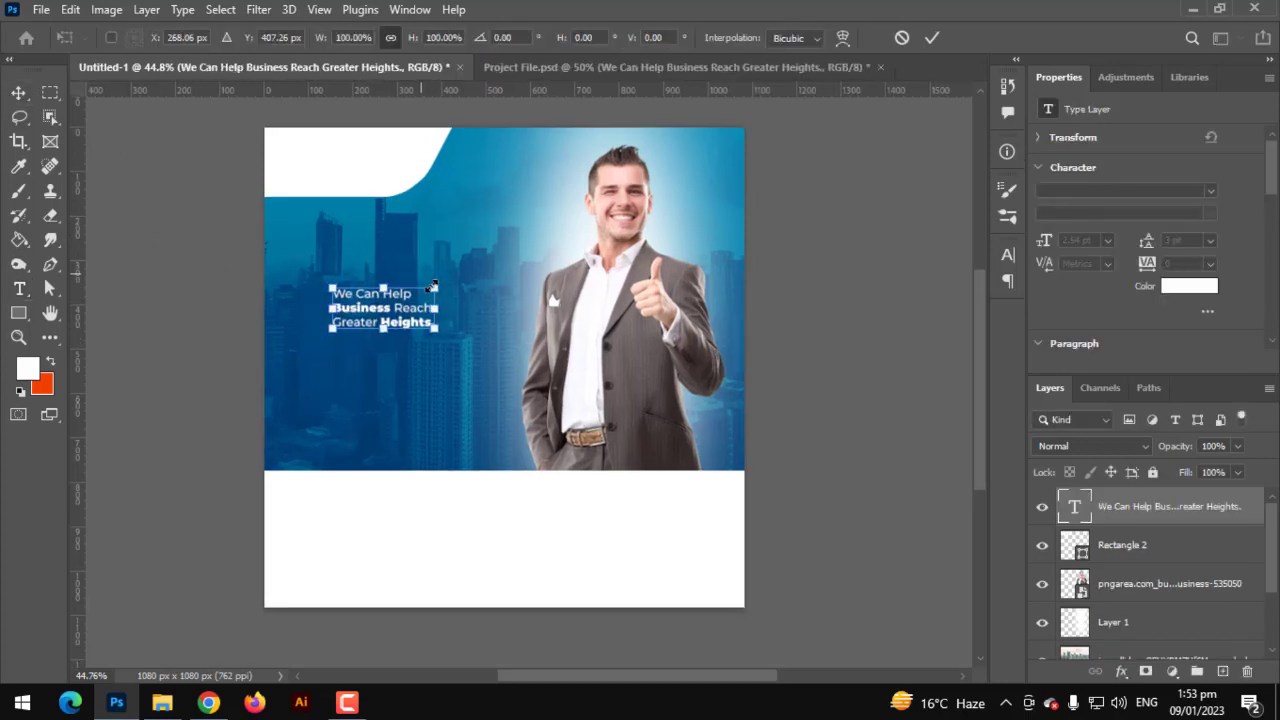
pyautogui.moveTo(438, 287); pyautogui.dragTo(556, 231)
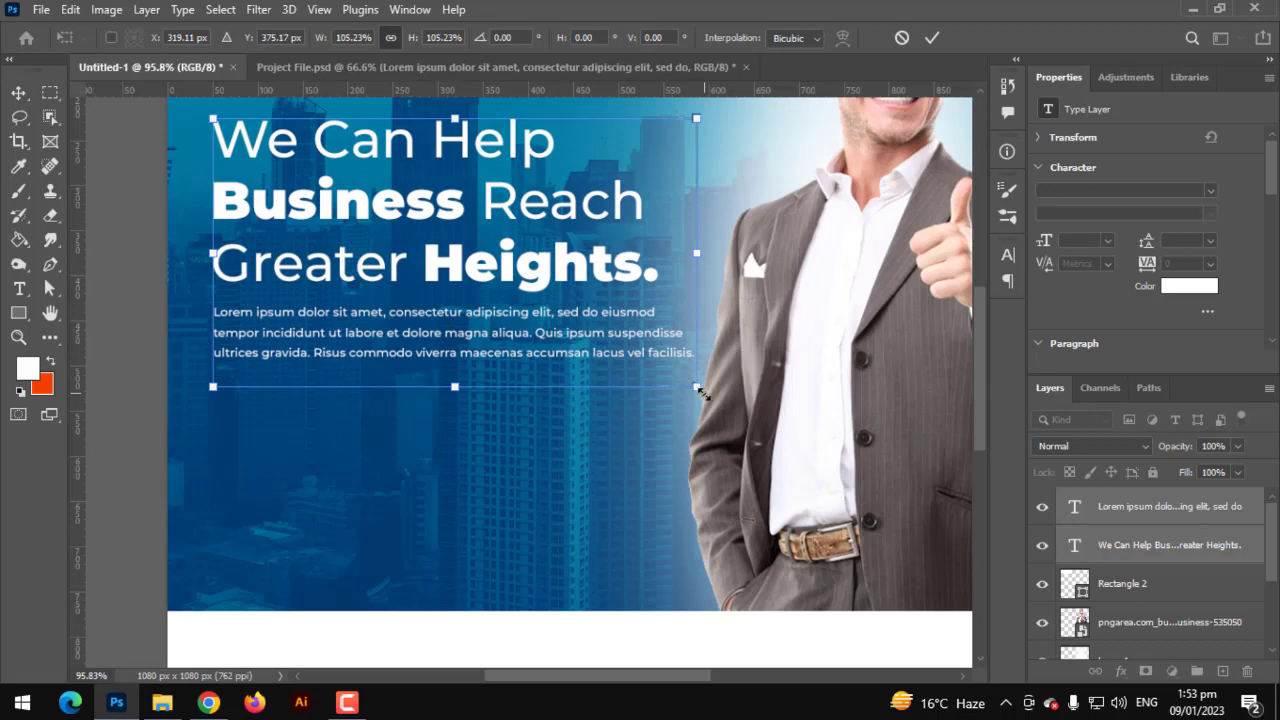
pyautogui.press('Return')
# - Nudge the headline and paragraph slightly up-left into place on the left
pyautogui.hotkey('ctrl', '0')
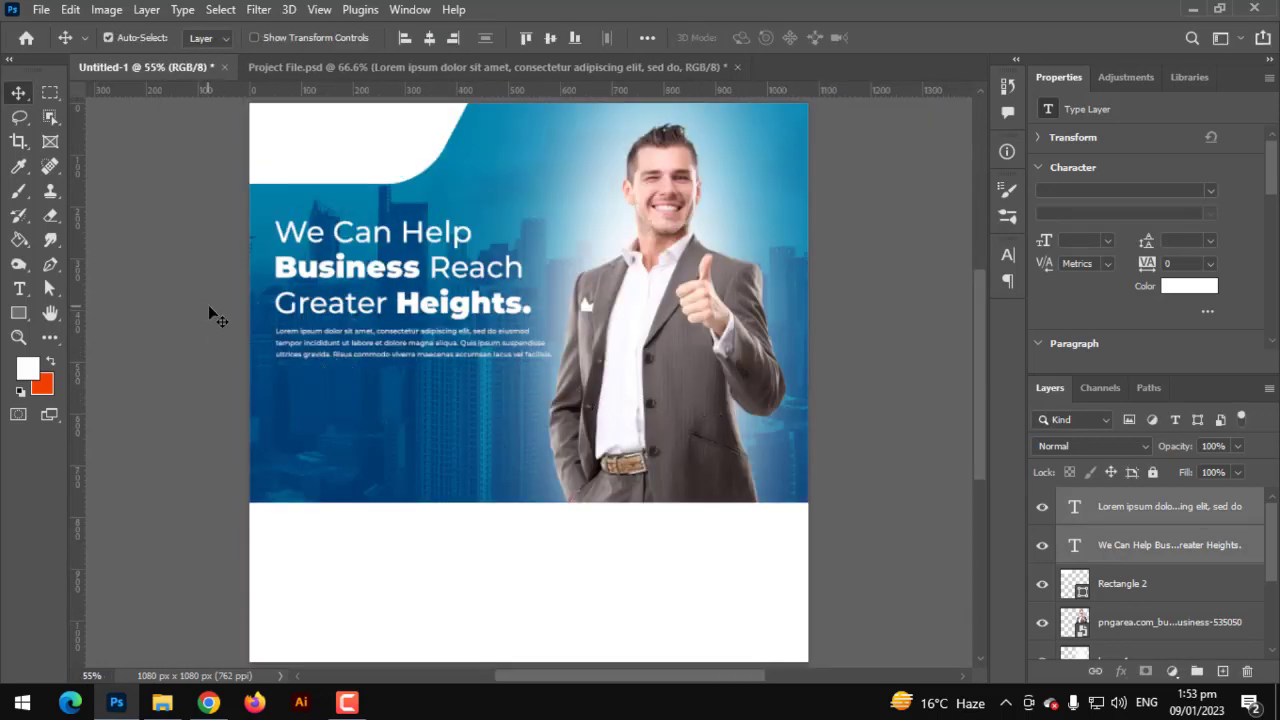
pyautogui.hotkey('ctrl', 't')
pyautogui.moveTo(368, 305); pyautogui.dragTo(365, 298)
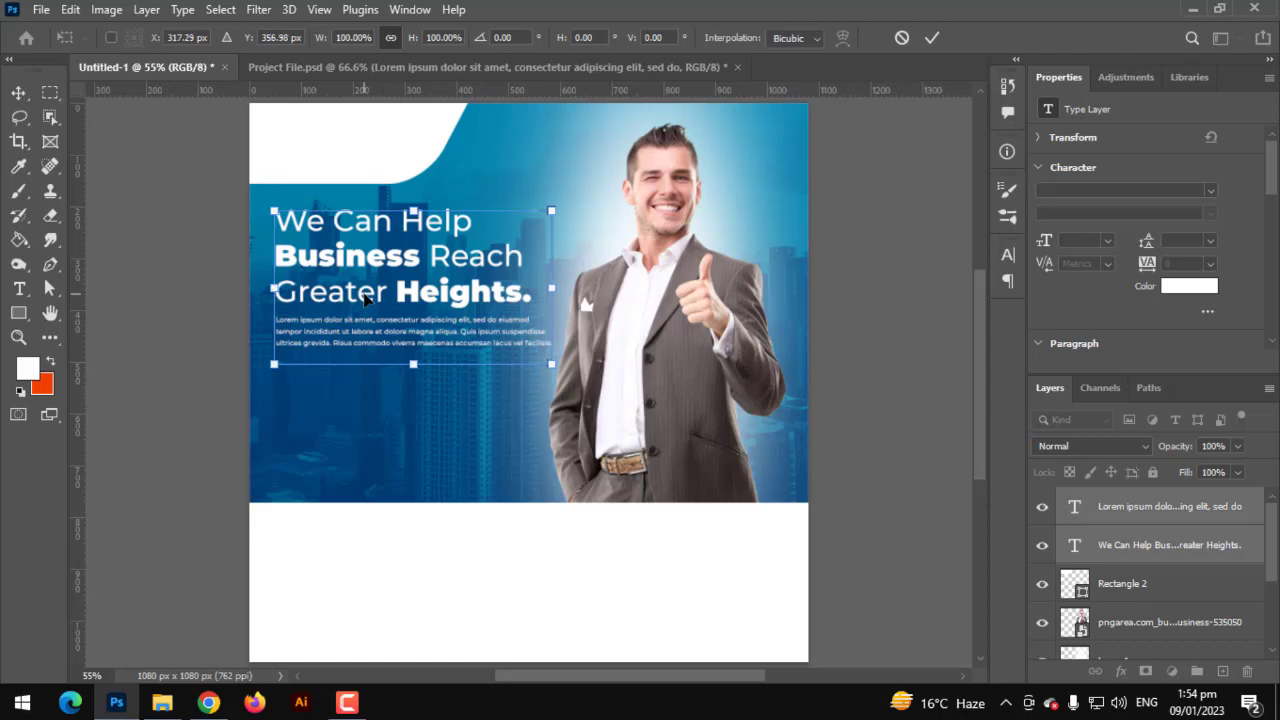
pyautogui.press('Return')
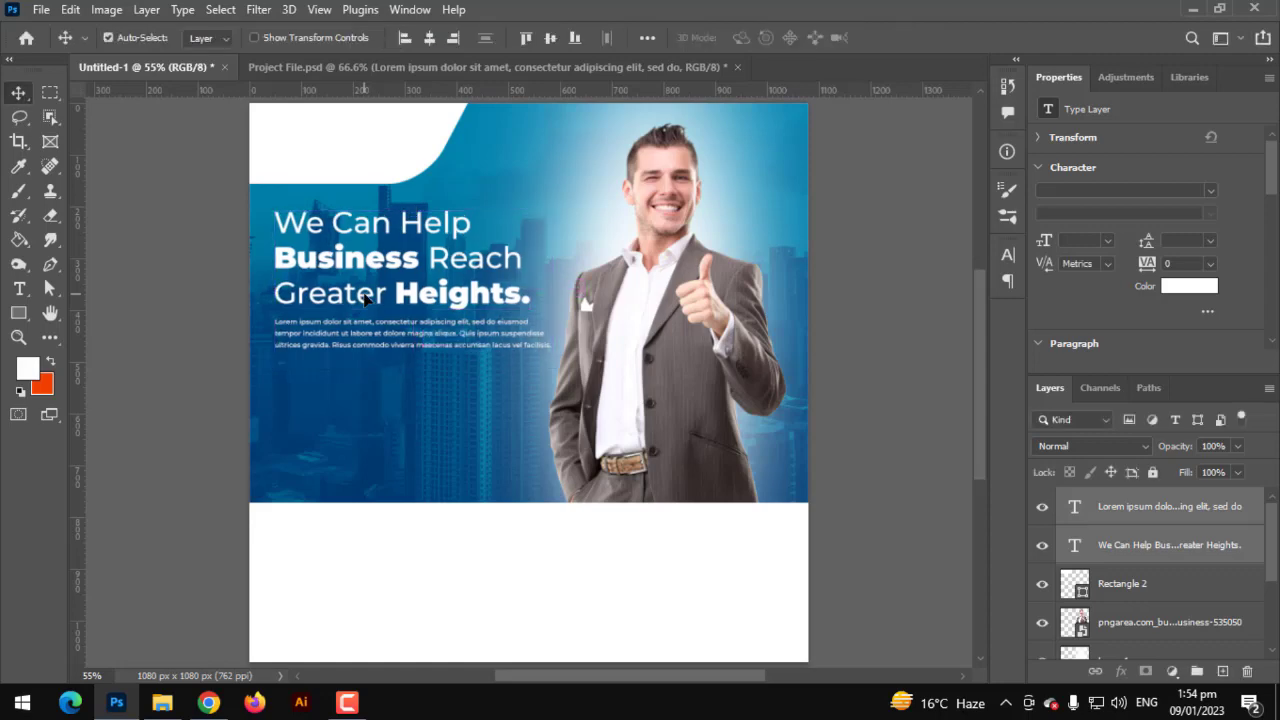
pyautogui.scroll(4, 334, 446)
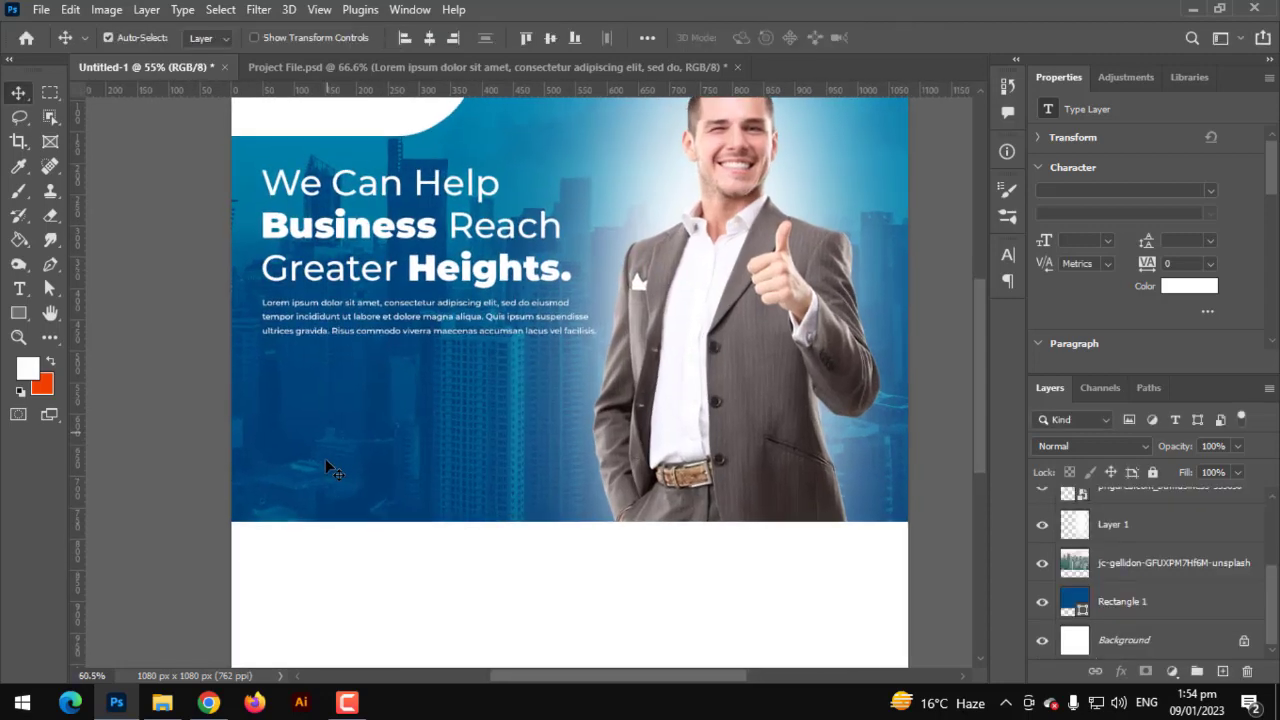
# - Draw a white rectangle, round it into a 275 × 79 px pill, and place it under the paragraph
pyautogui.click(26, 317)
pyautogui.rightClick(26, 317)
pyautogui.click(100, 303)
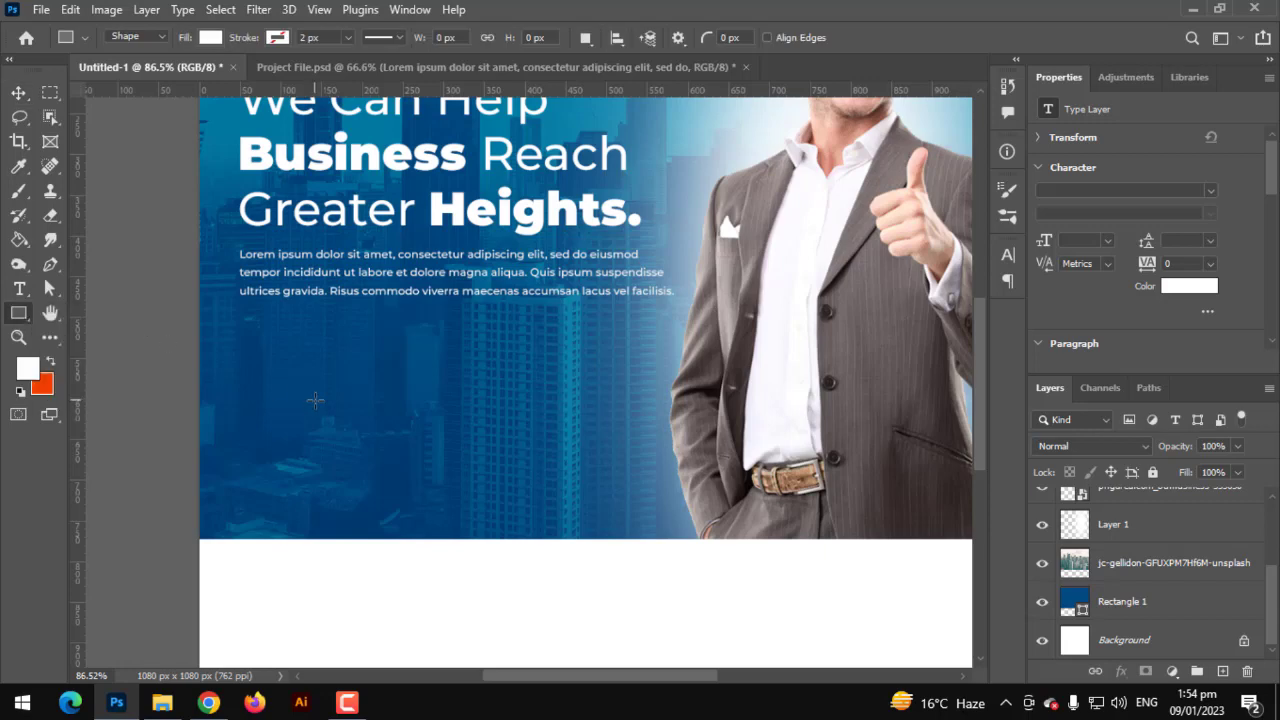
pyautogui.moveTo(314, 400); pyautogui.dragTo(538, 479)
pyautogui.scroll(3, 418, 465)
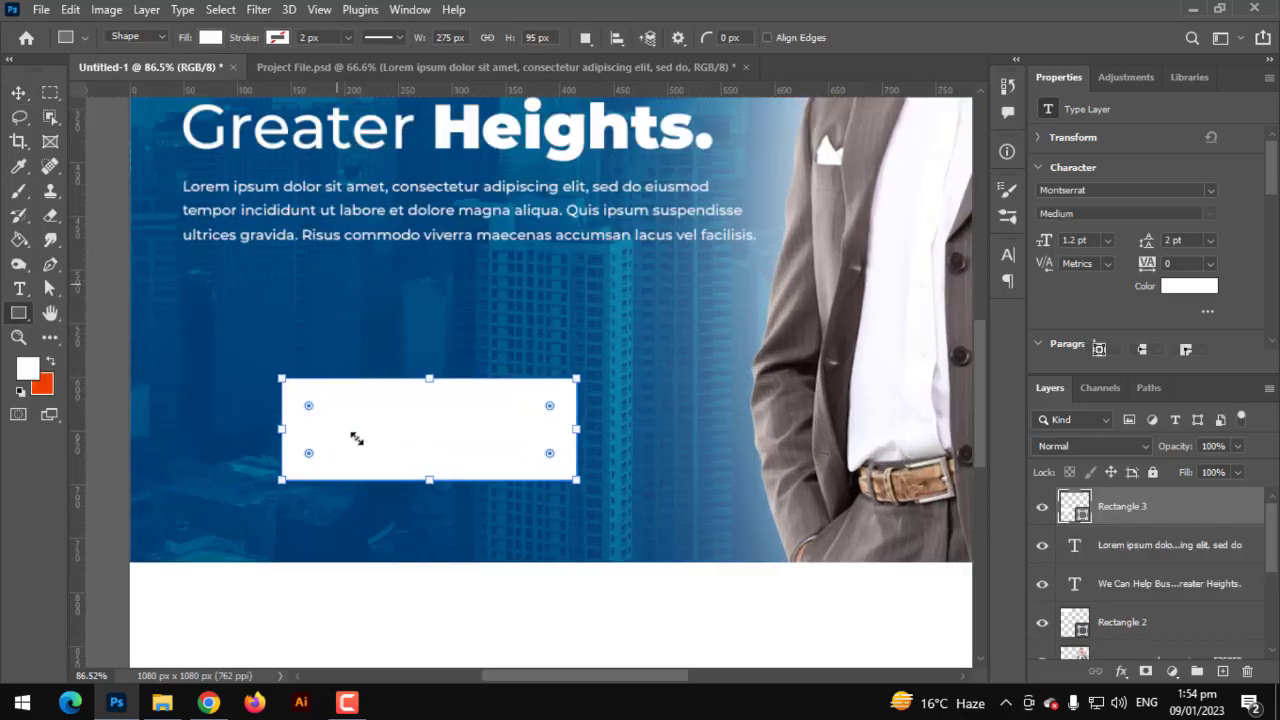
pyautogui.moveTo(294, 396); pyautogui.dragTo(333, 424)
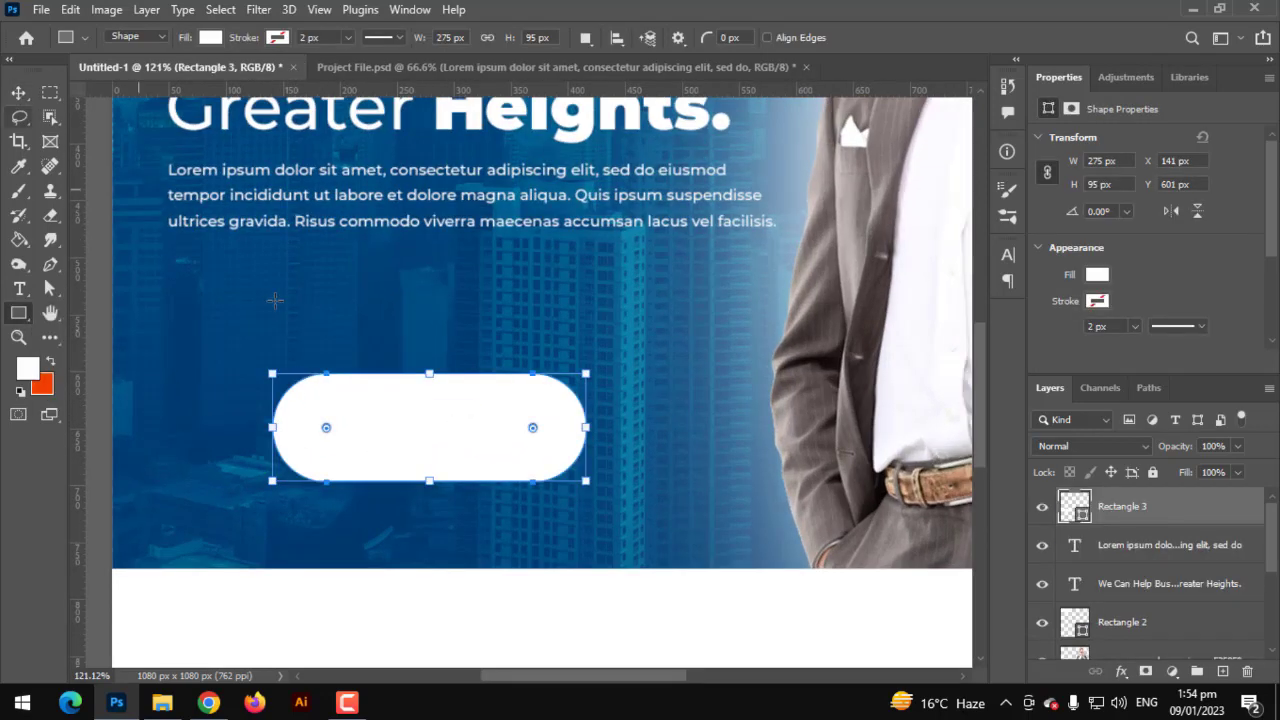
pyautogui.moveTo(420, 374); pyautogui.dragTo(428, 391)
pyautogui.click(18, 92)
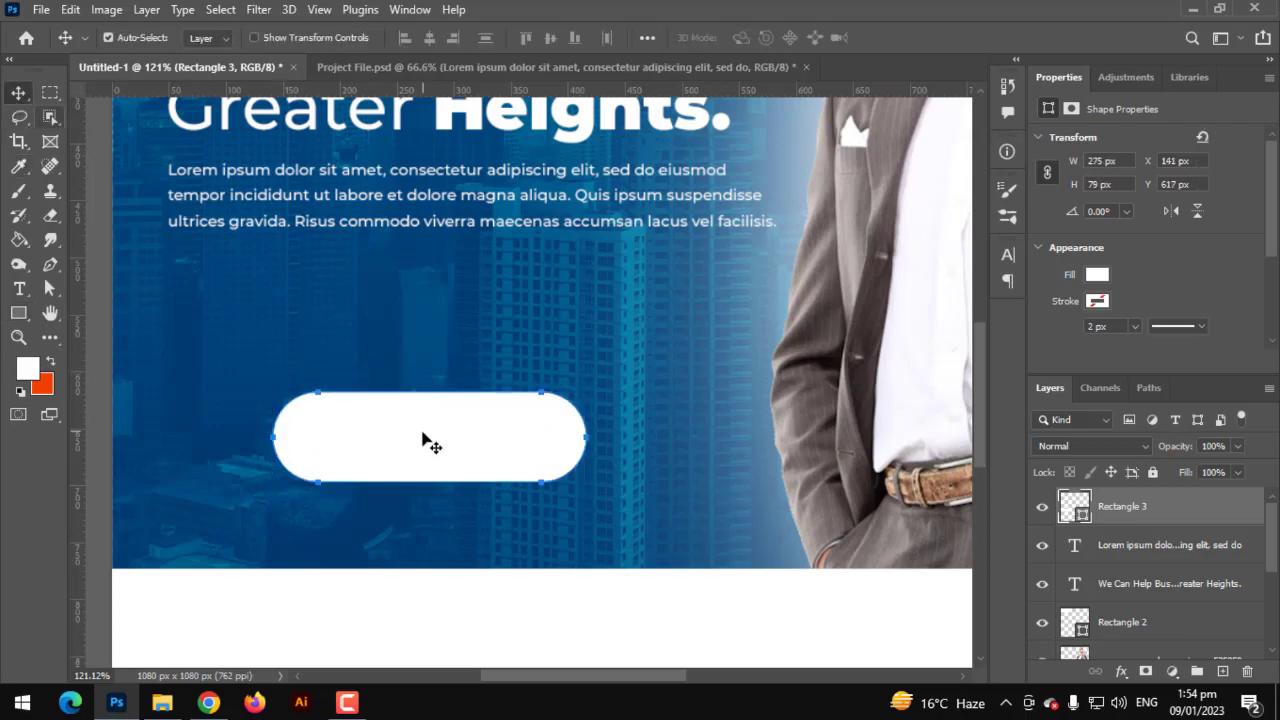
pyautogui.moveTo(423, 437); pyautogui.dragTo(300, 314)
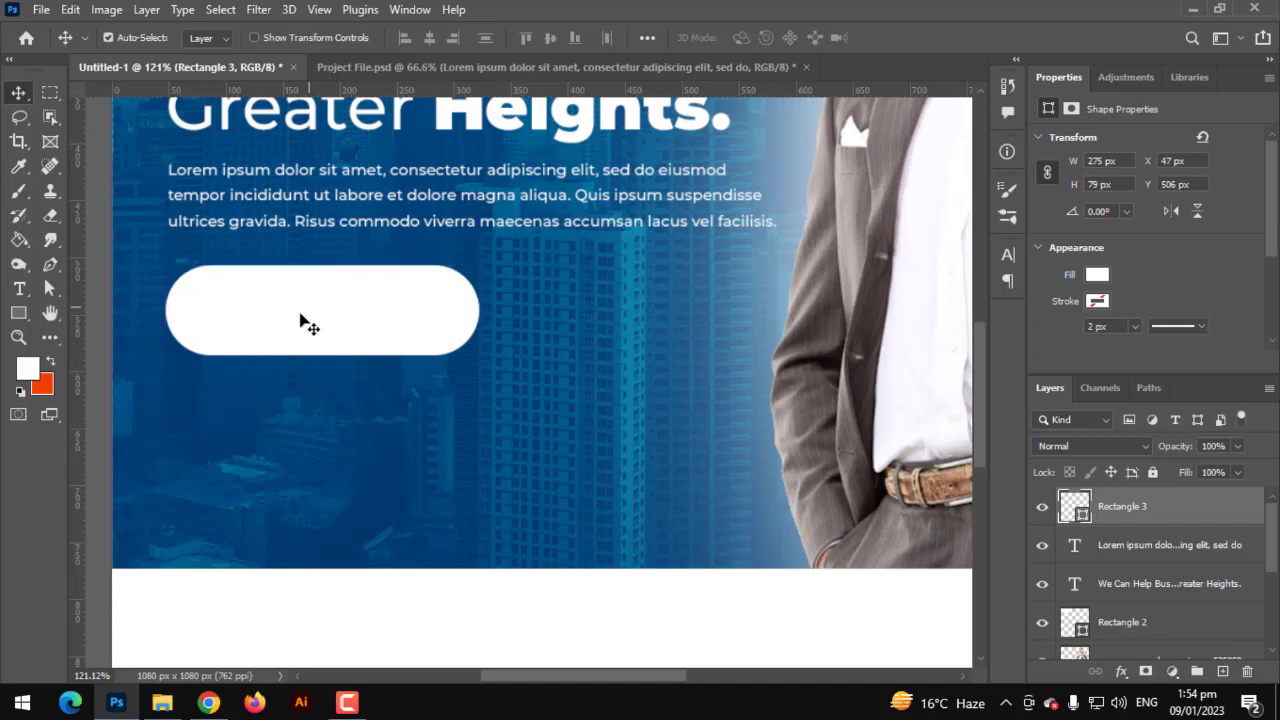
# - Type 'JOIN NOW' below the pill and set its font weight to Black
pyautogui.click(18, 288)
pyautogui.click(294, 461)
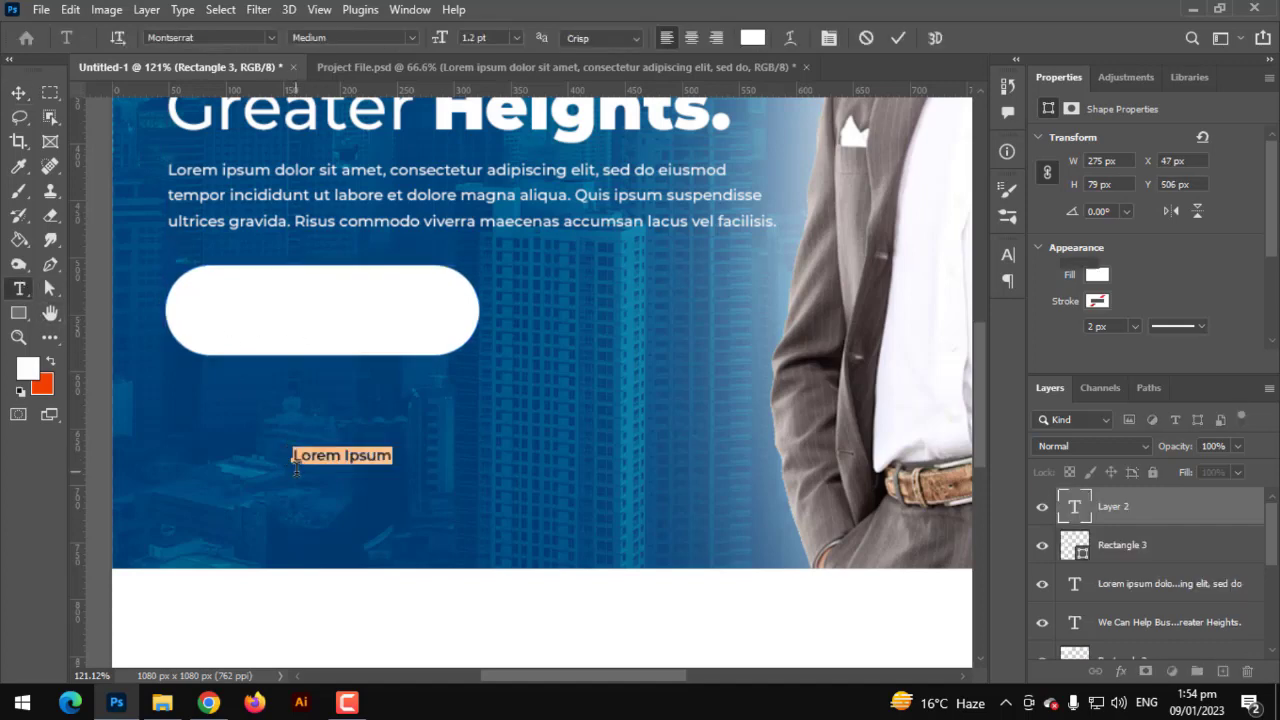
pyautogui.write('JOIN')
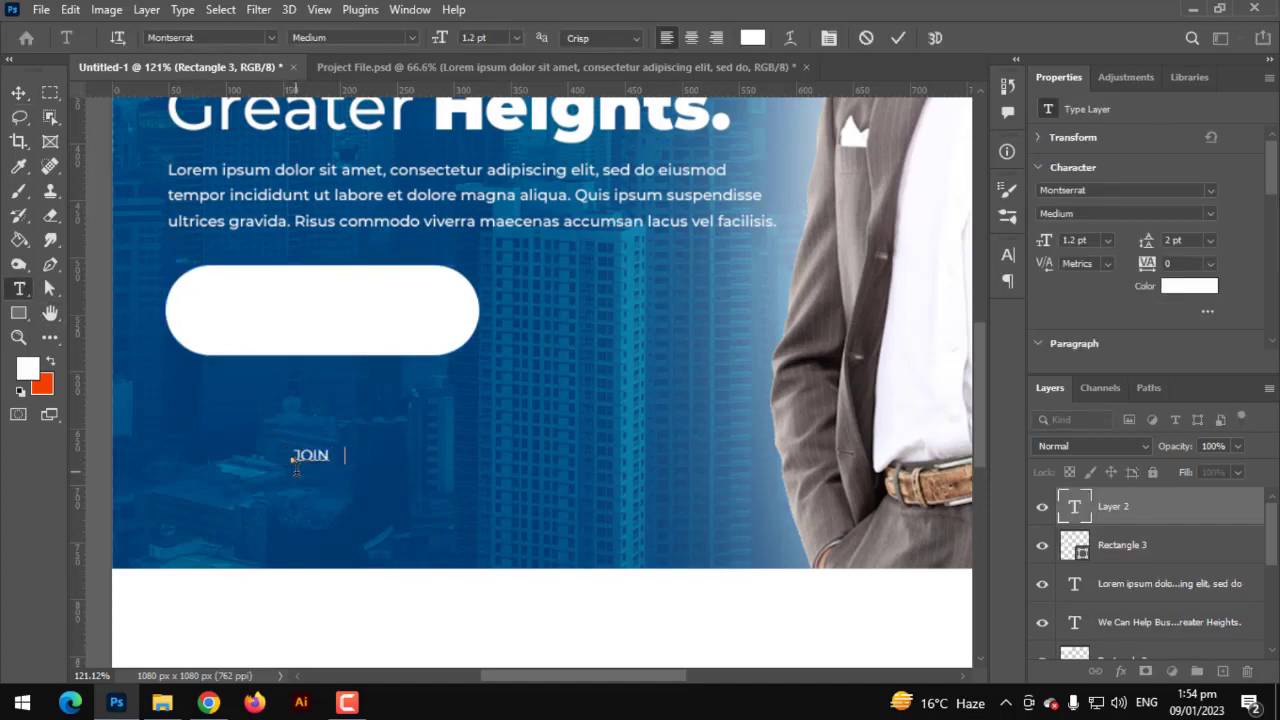
pyautogui.write(' NOW')
pyautogui.hotkey('ctrl', 'a')
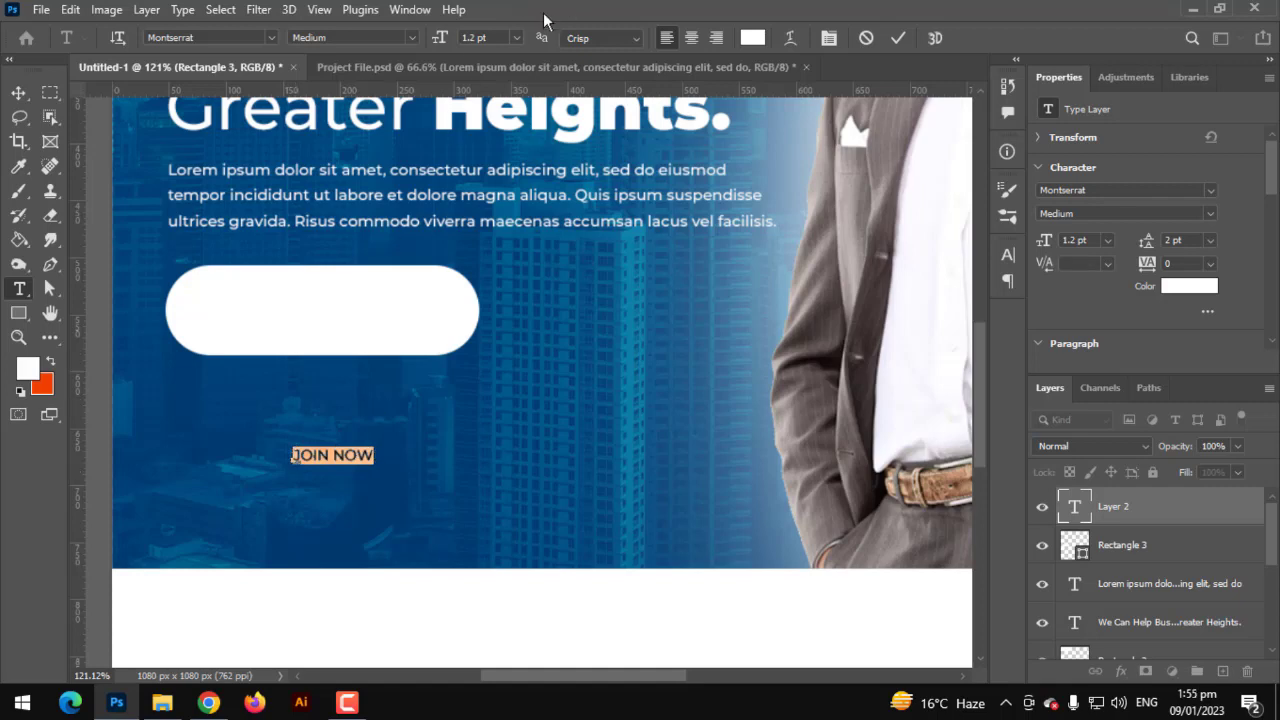
pyautogui.click(417, 38)
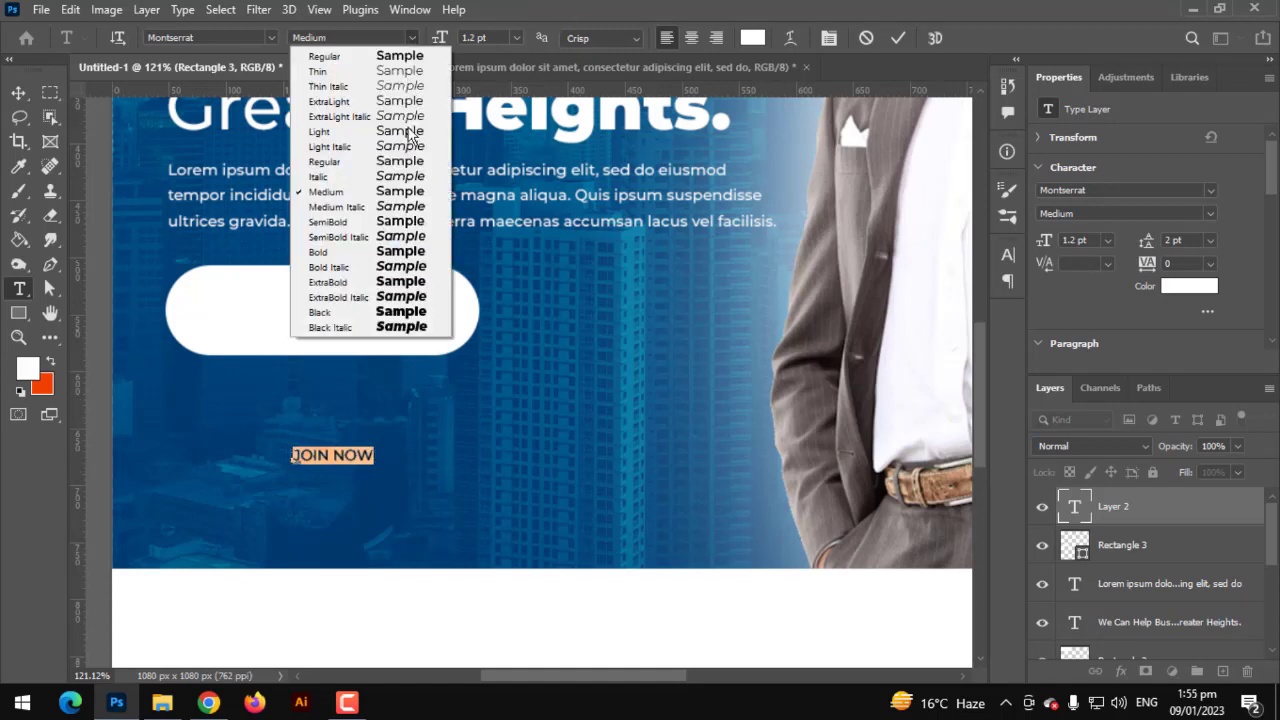
pyautogui.click(400, 312)
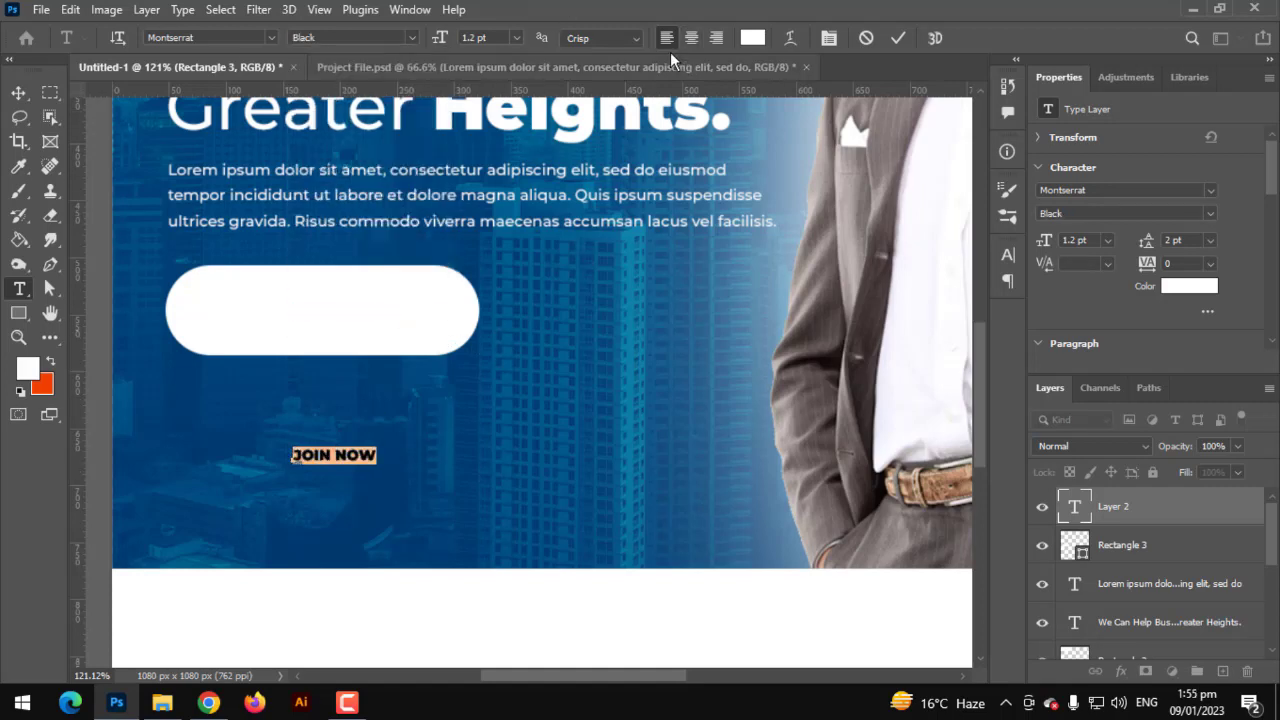
# - Try a black 000000 text colour, cancel to keep JOIN NOW white, and commit it
pyautogui.click(753, 38)
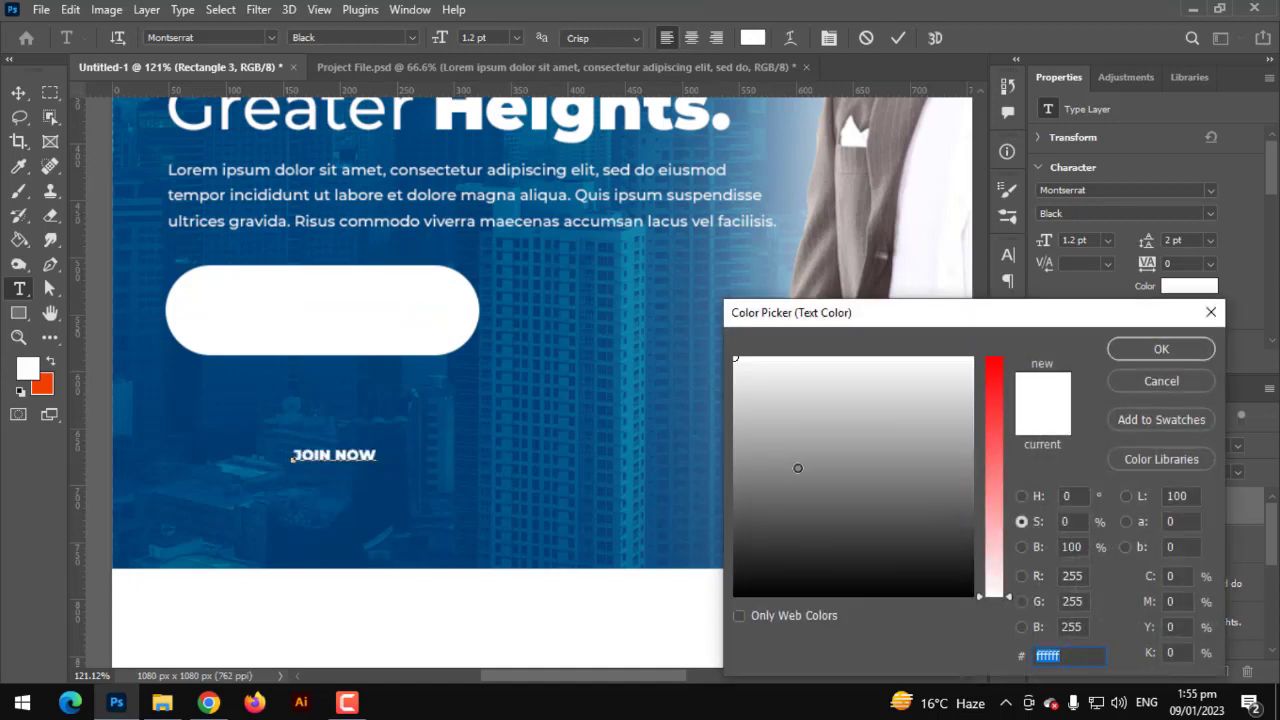
pyautogui.write('000000')
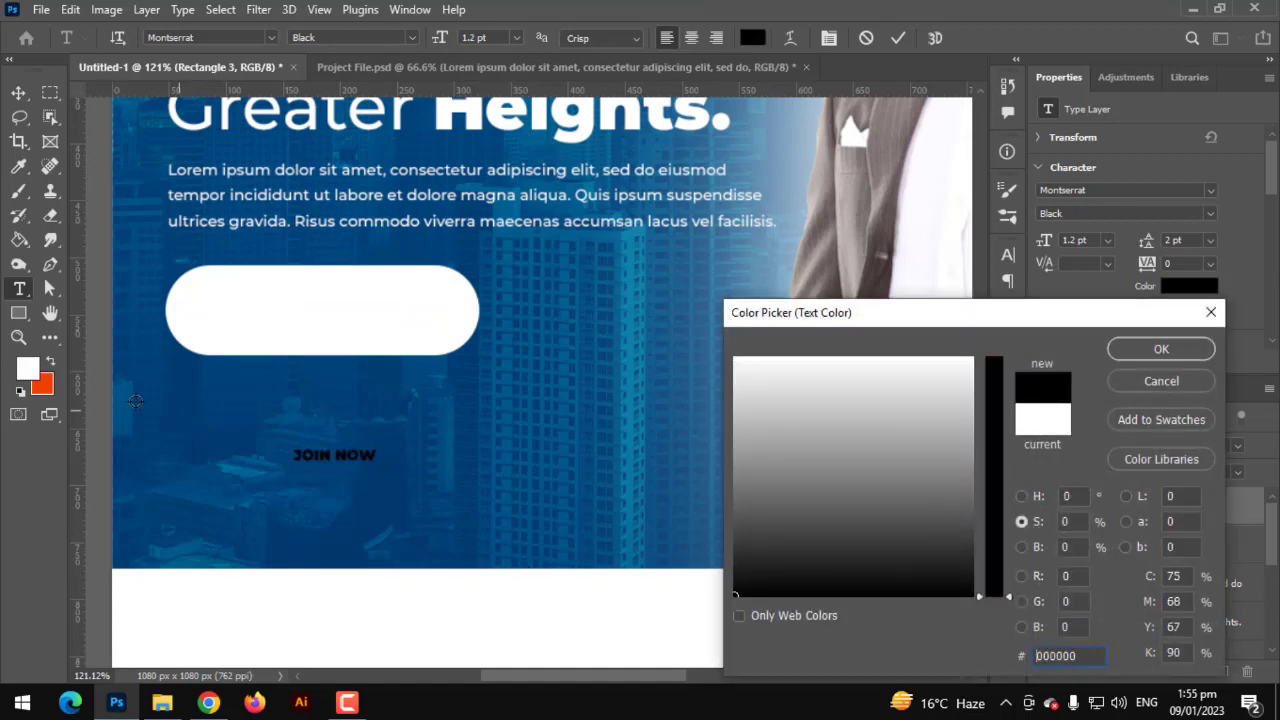
pyautogui.write('We Can H')
pyautogui.click(1159, 383)
pyautogui.click(625, 272)
pyautogui.click(1125, 384)
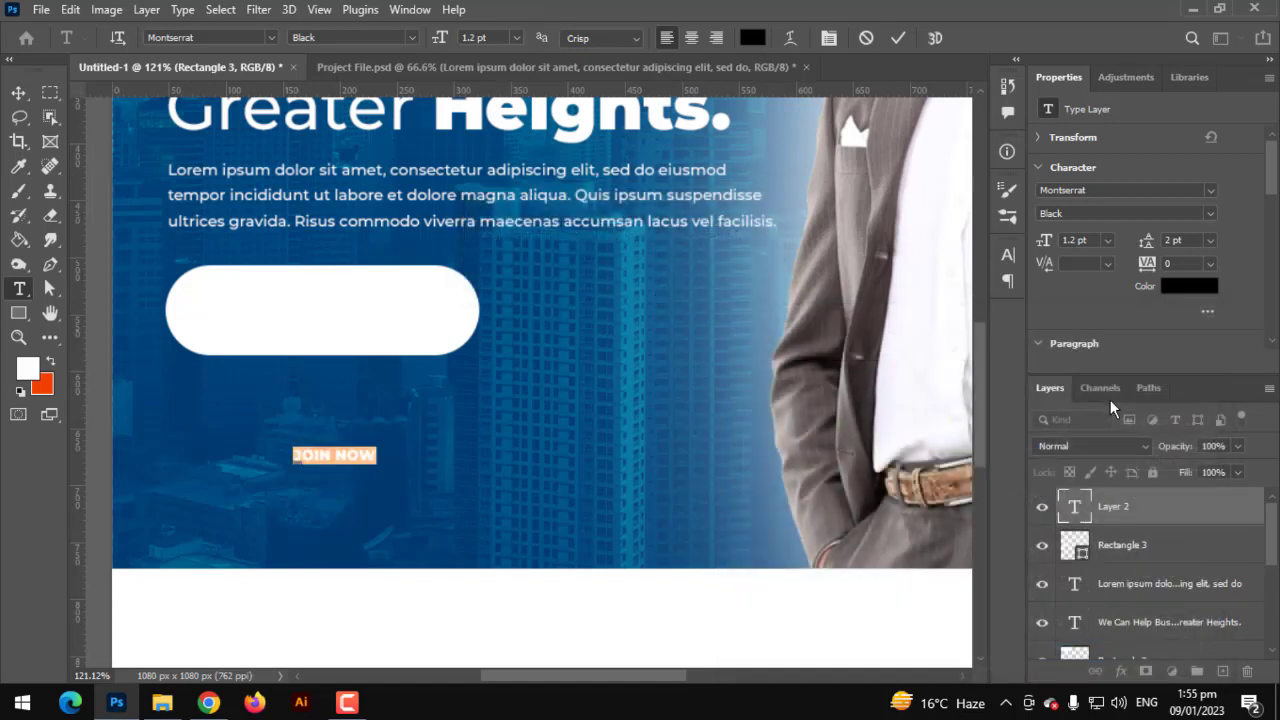
pyautogui.scroll(-2, 1080, 625)
pyautogui.click(1075, 602)
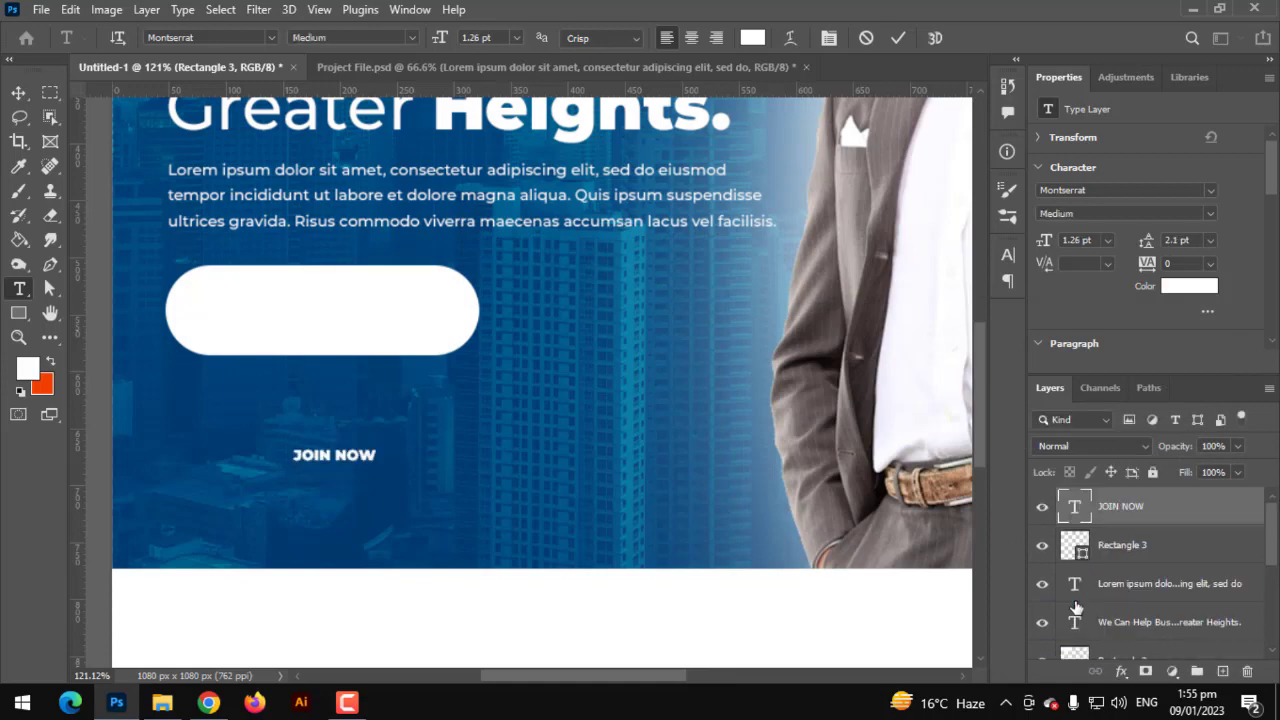
# - Confirm Rectangle 1's dark blue fill and colour the JOIN NOW text #004a80
pyautogui.doubleClick(1075, 614)
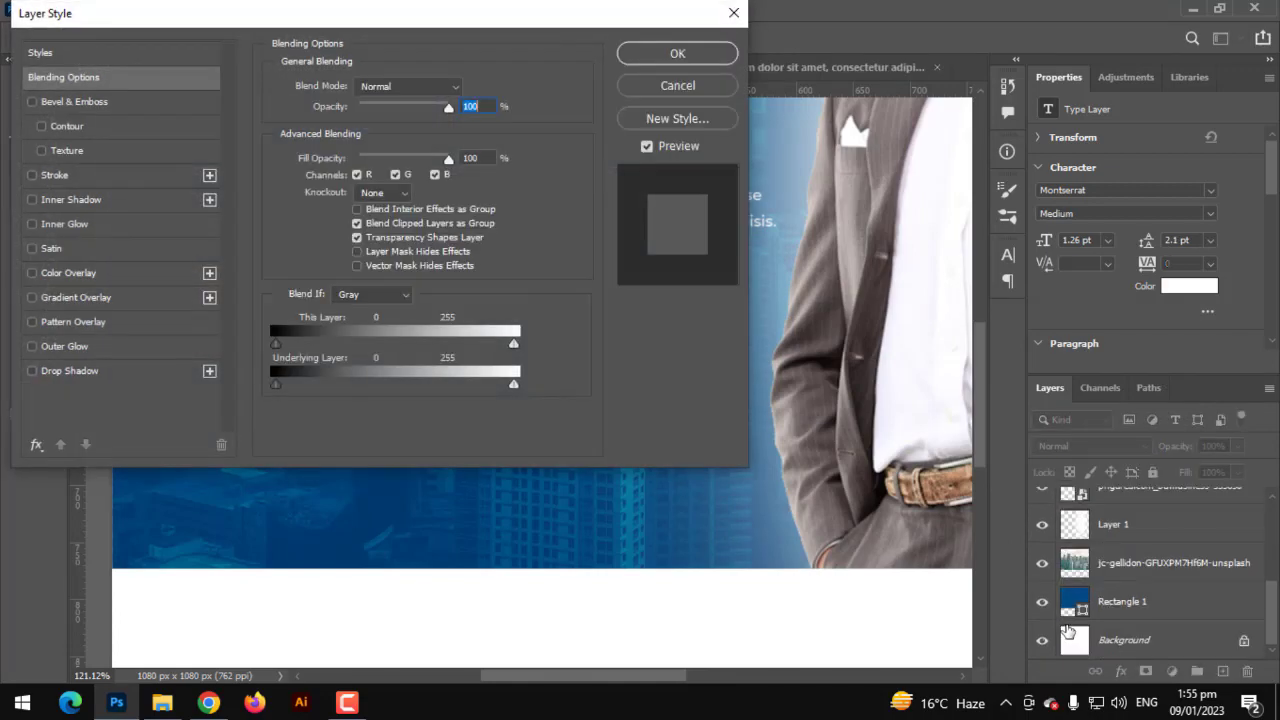
pyautogui.press('Escape')
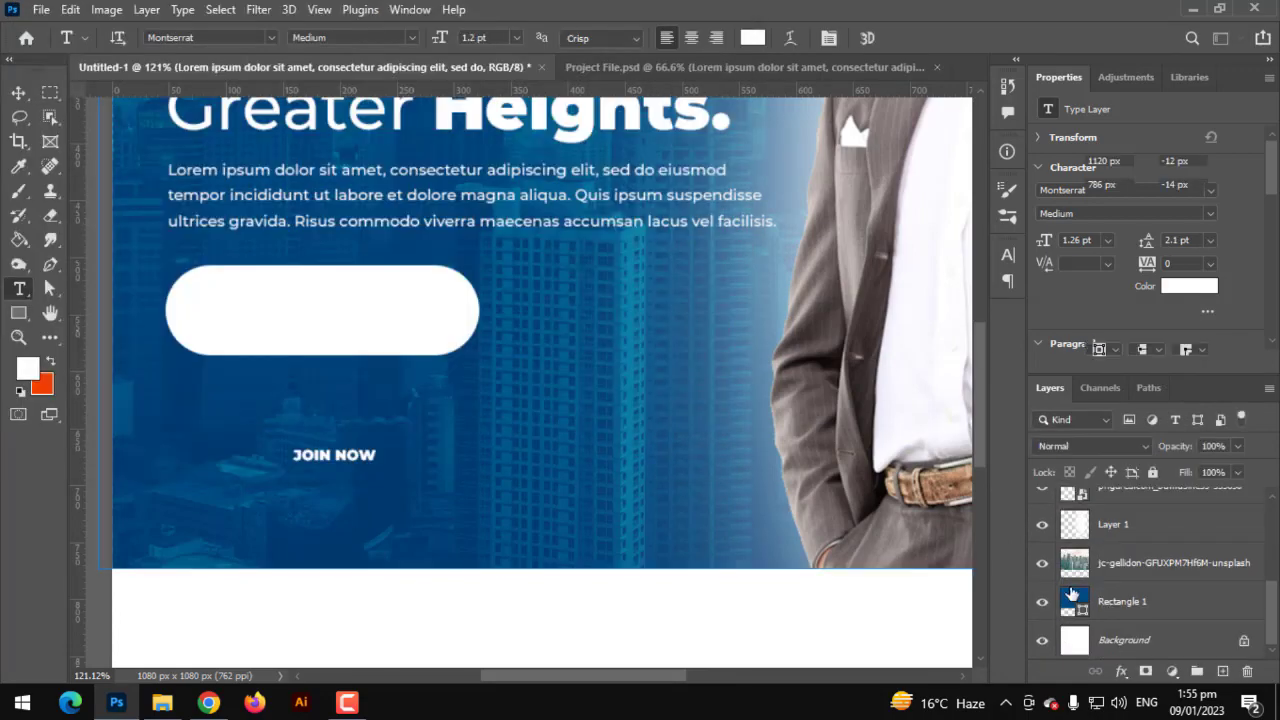
pyautogui.doubleClick(1075, 601)
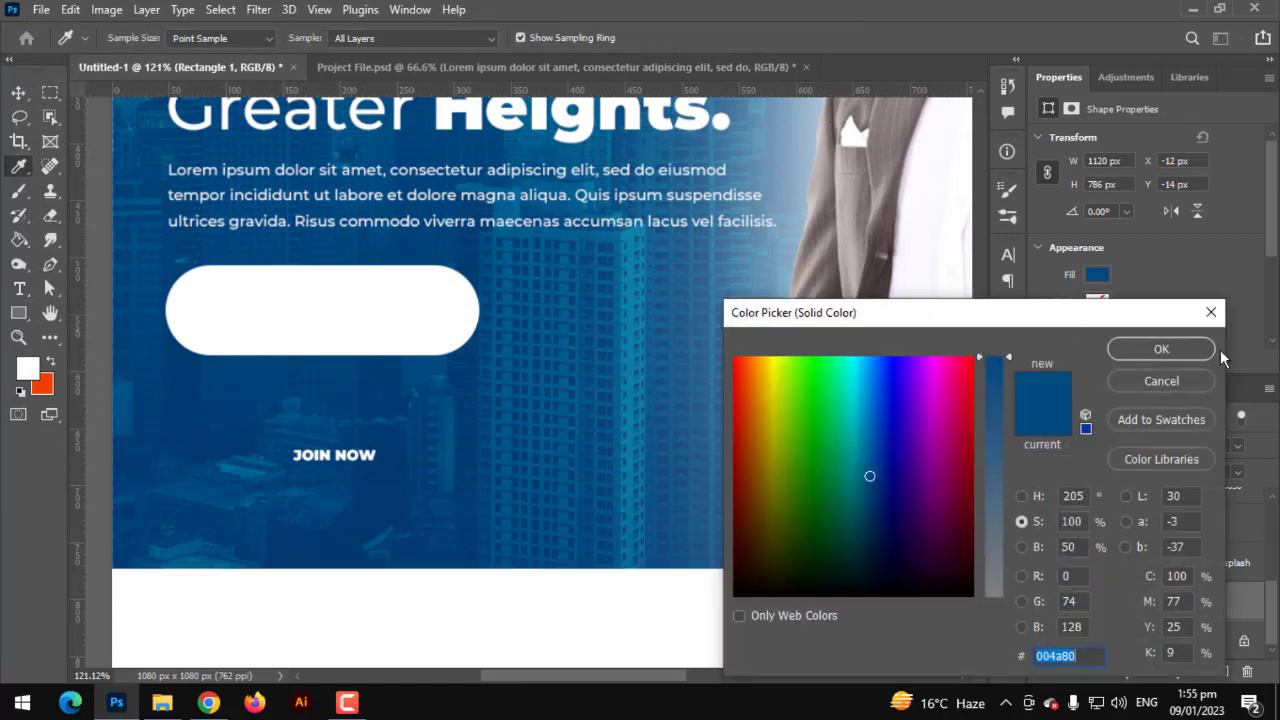
pyautogui.click(1194, 349)
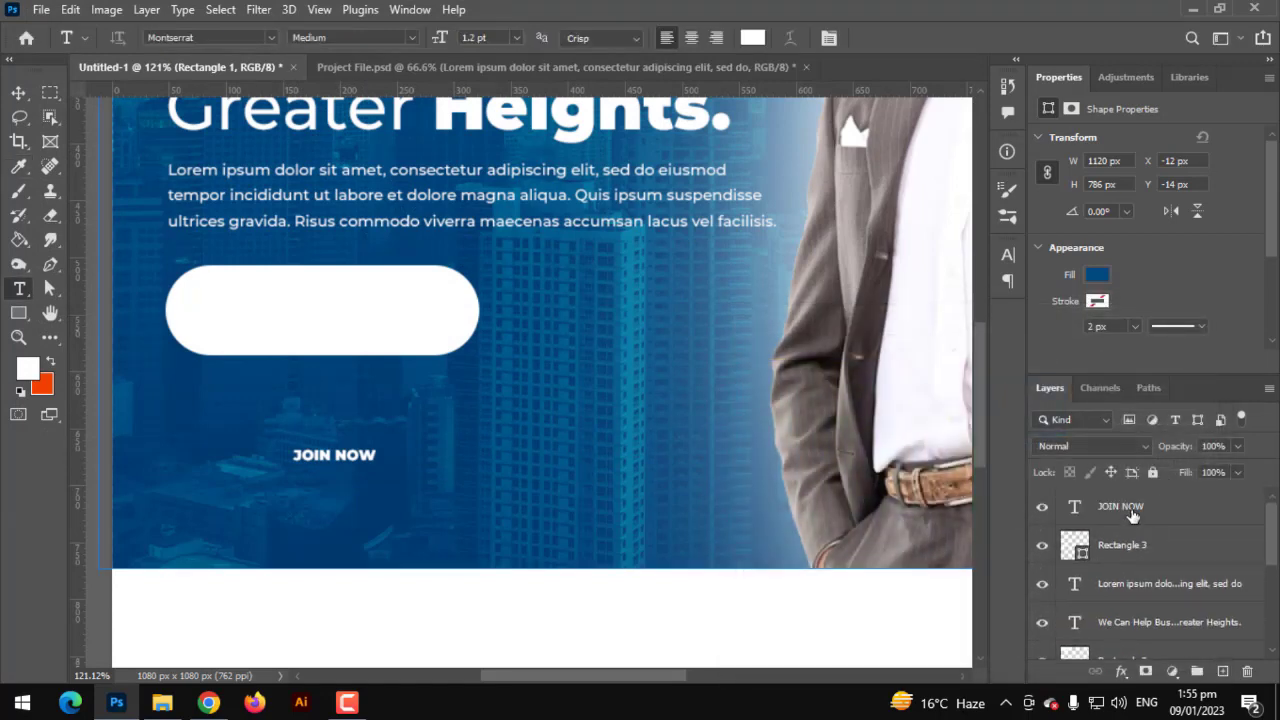
pyautogui.click(1133, 511)
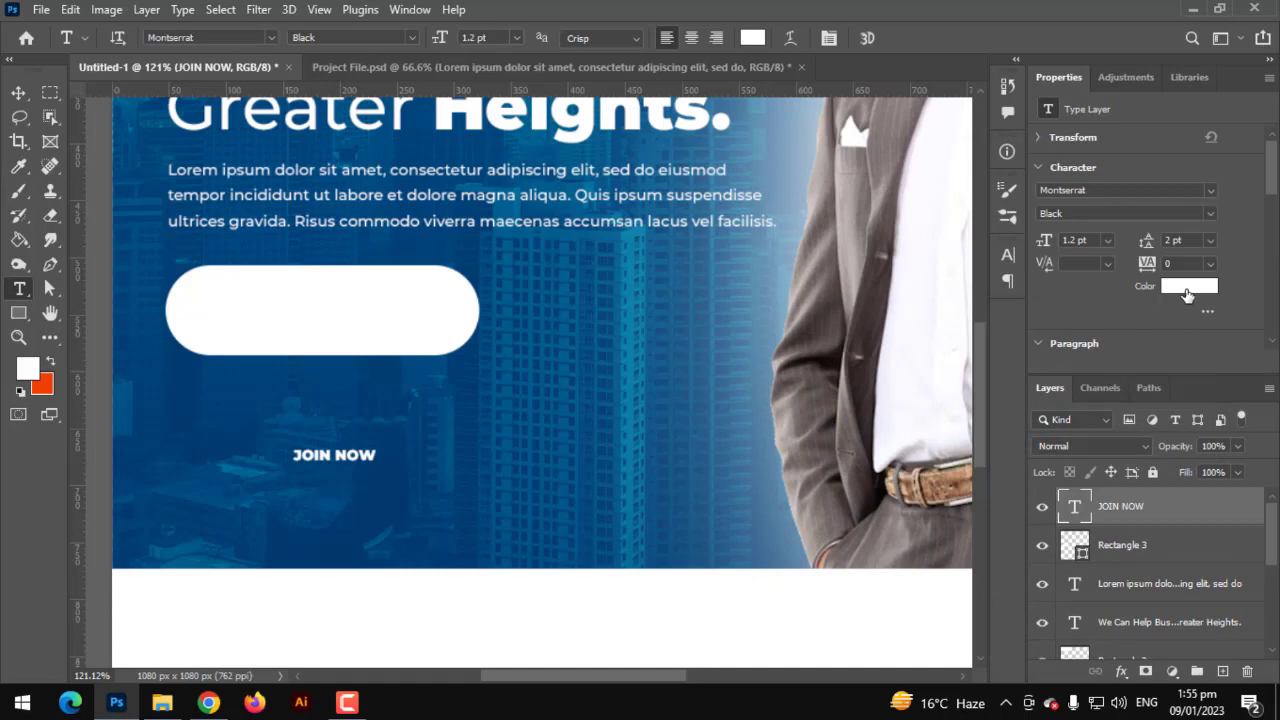
pyautogui.click(1187, 288)
pyautogui.write('004a80')
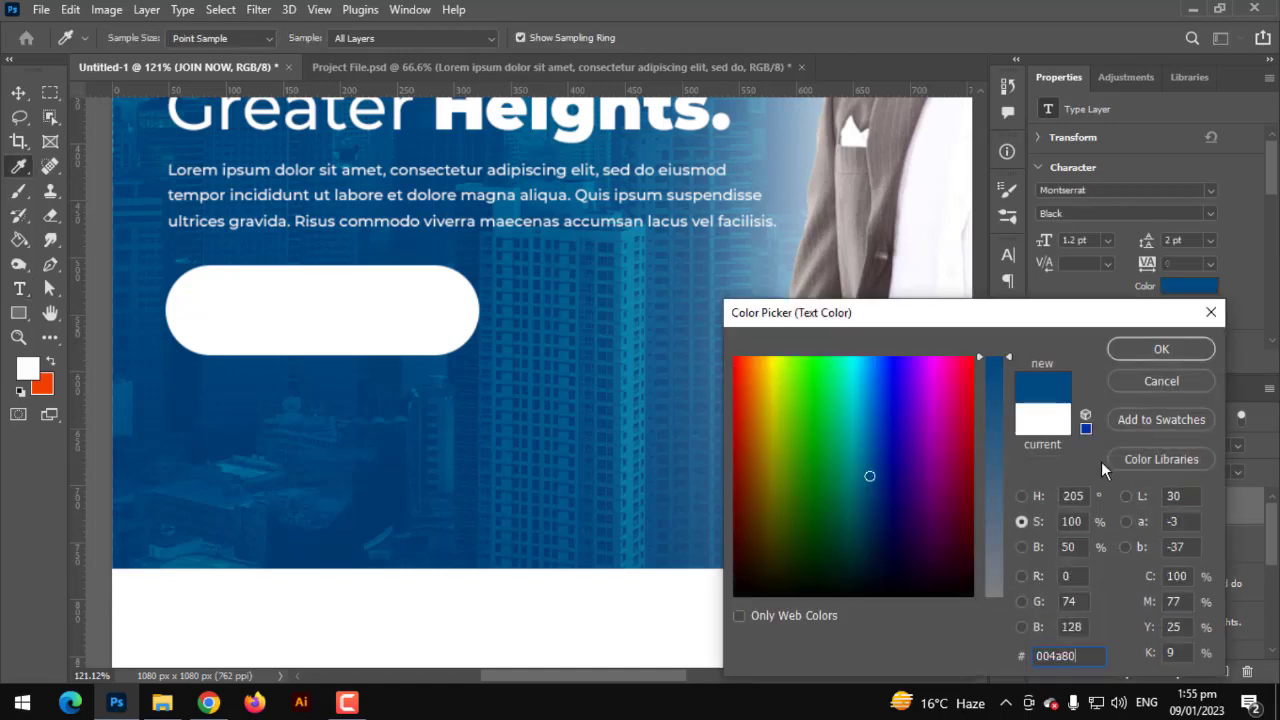
pyautogui.click(1158, 352)
# - Enlarge JOIN NOW to about 237% and centre it inside the pill button
pyautogui.click(18, 92)
pyautogui.hotkey('ctrl', 't')
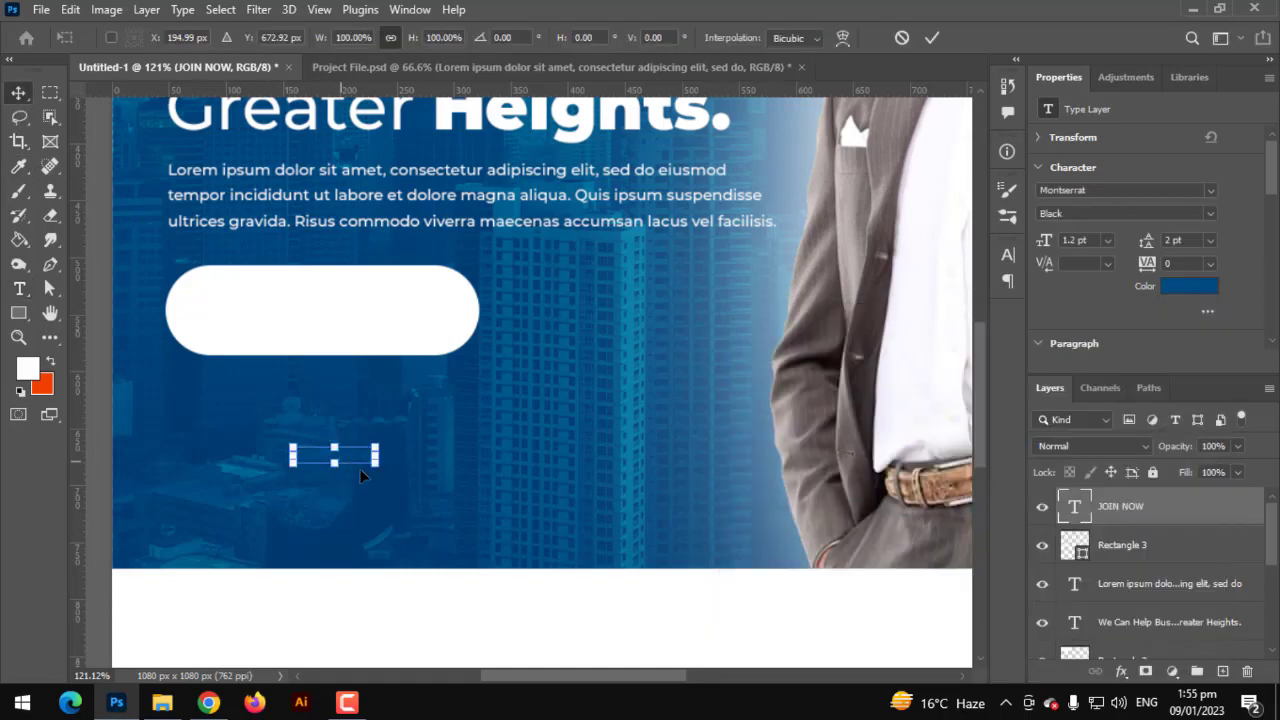
pyautogui.moveTo(380, 462); pyautogui.dragTo(363, 322)
pyautogui.scroll(3, 363, 322)
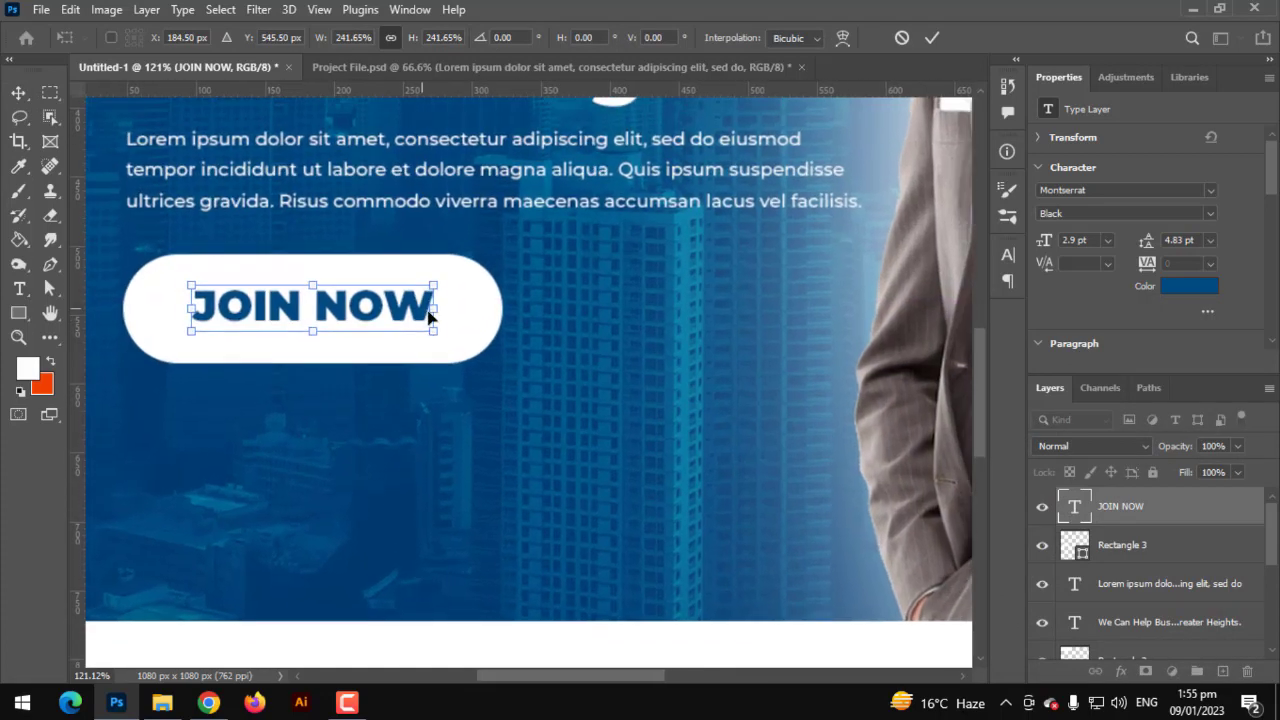
pyautogui.moveTo(443, 308); pyautogui.dragTo(479, 308)
pyautogui.press('Return')
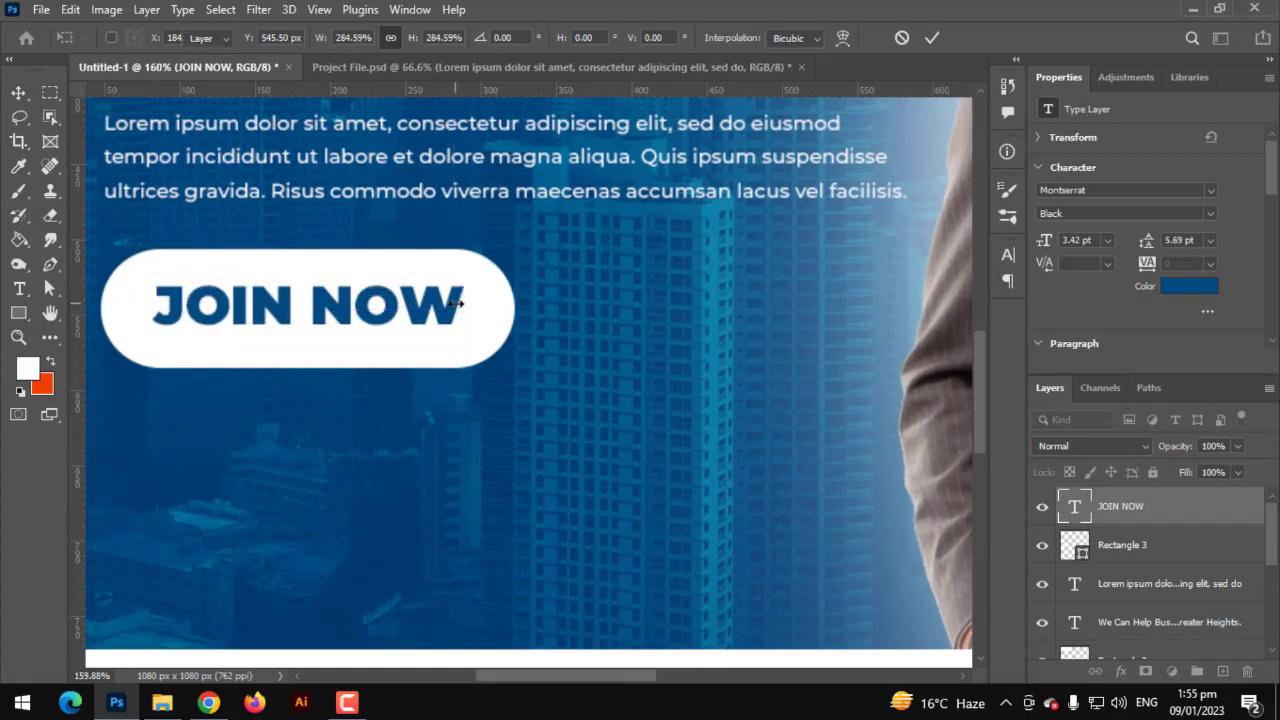
pyautogui.moveTo(209, 318)
pyautogui.mouseDown()
pyautogui.moveTo(220, 326)
pyautogui.moveTo(206, 323)
pyautogui.mouseUp()
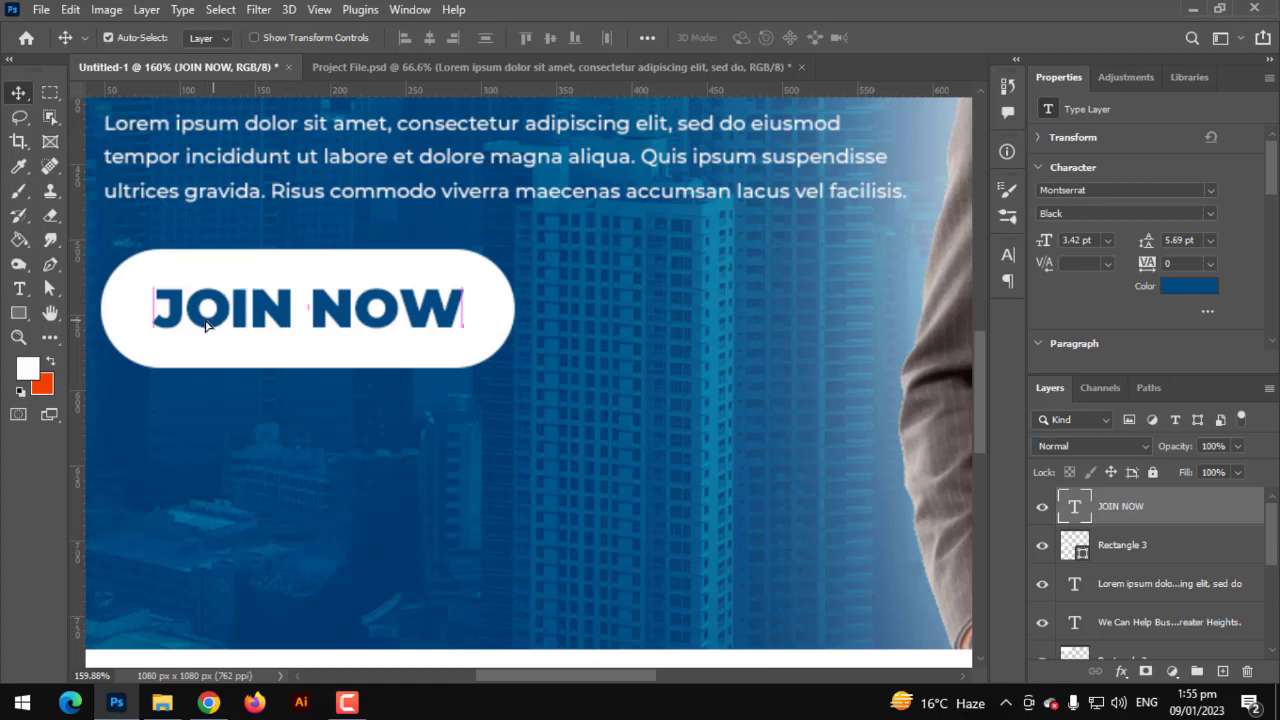
# - Zoom out to the whole canvas and get ready to add text below the button
pyautogui.hotkey('ctrl', '0')
pyautogui.scroll(3, 280, 405)
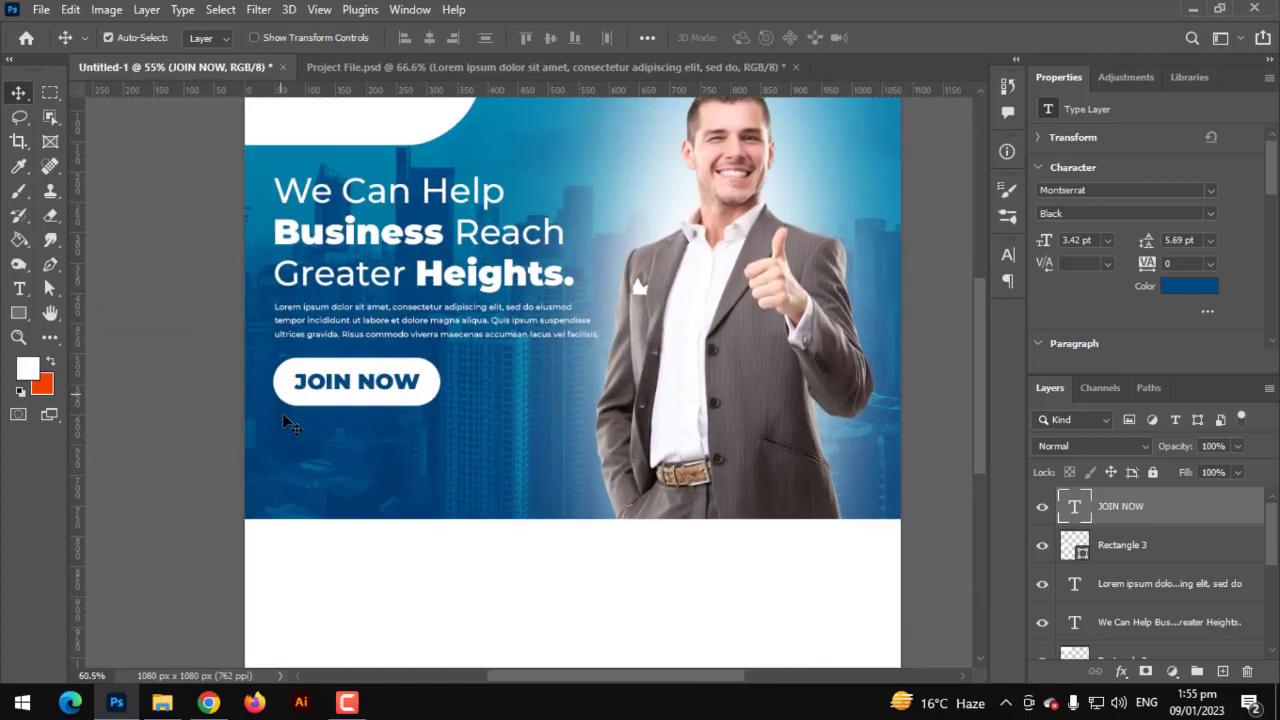
pyautogui.click(18, 290)
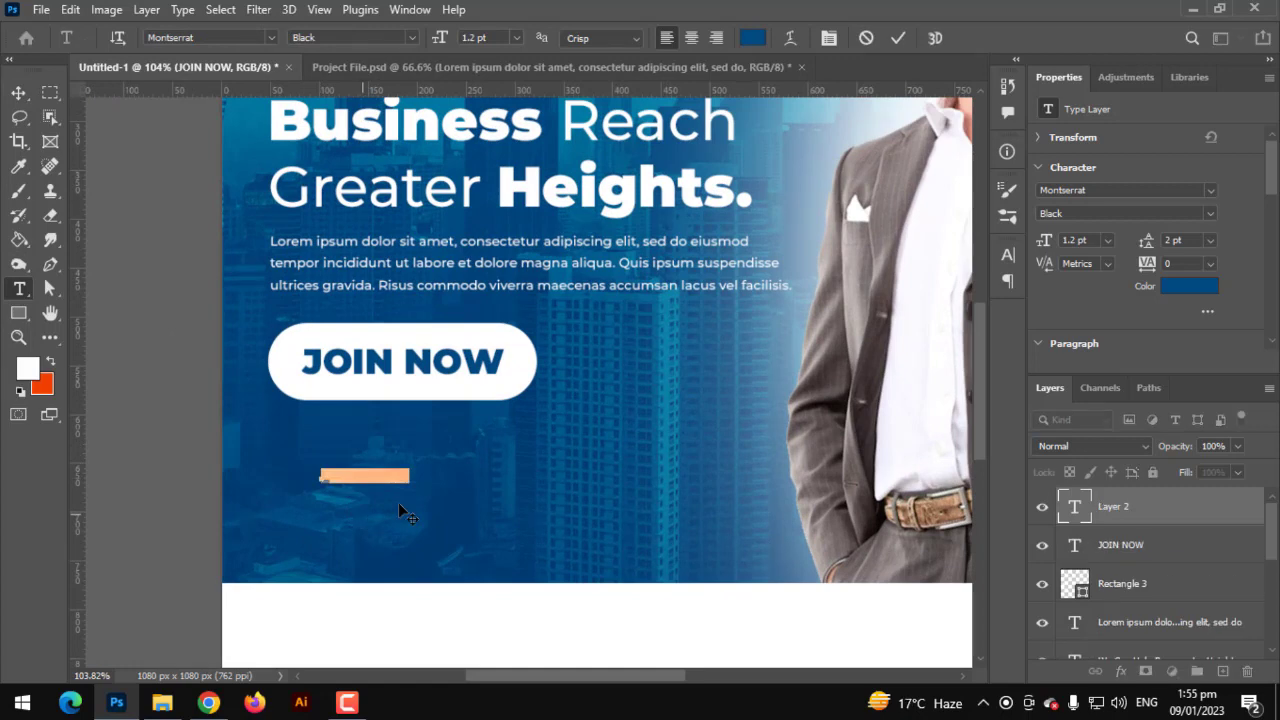
pyautogui.click(757, 44)
pyautogui.click(777, 445)
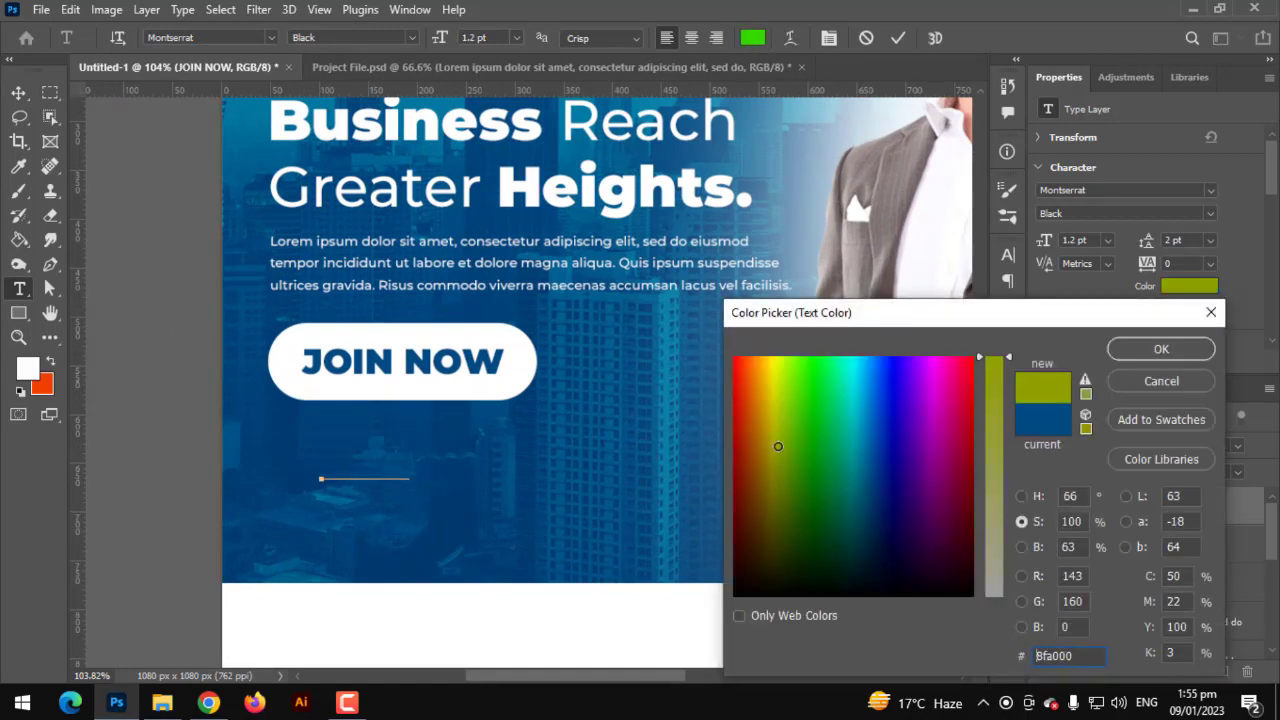
pyautogui.moveTo(995, 566); pyautogui.dragTo(996, 604)
pyautogui.moveTo(852, 470); pyautogui.dragTo(733, 354)
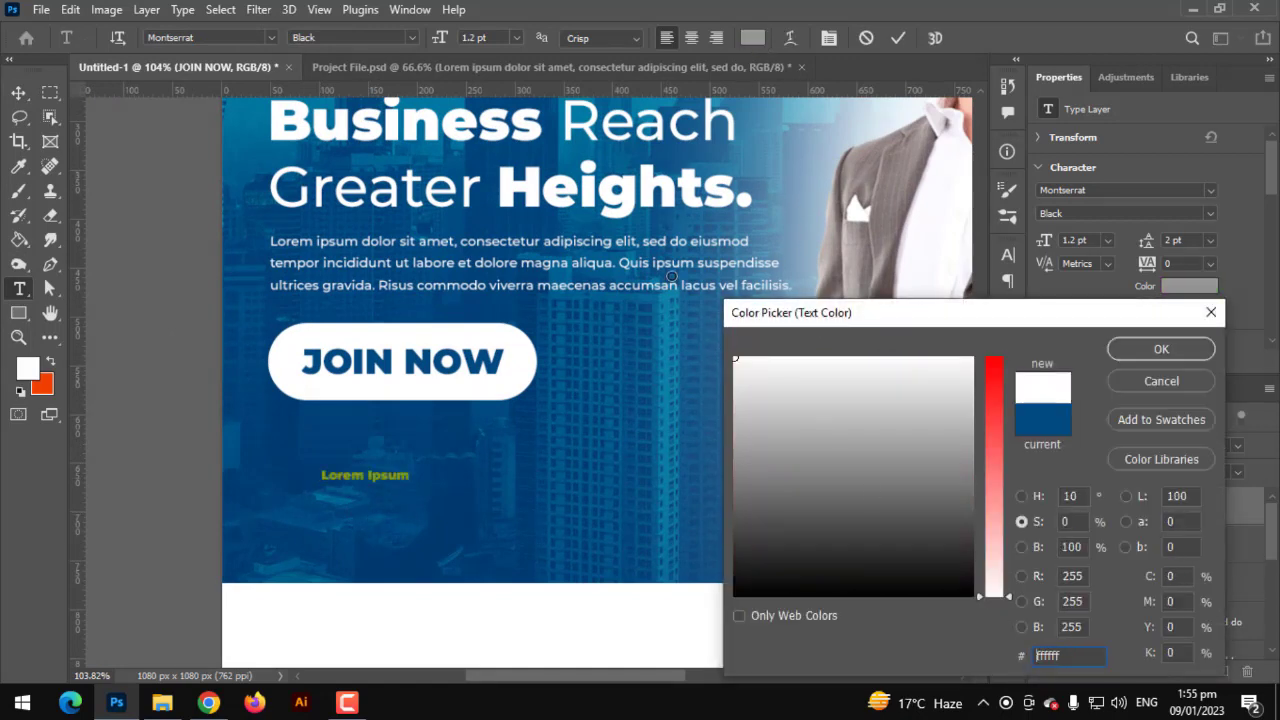
pyautogui.click(1139, 348)
pyautogui.write('www')
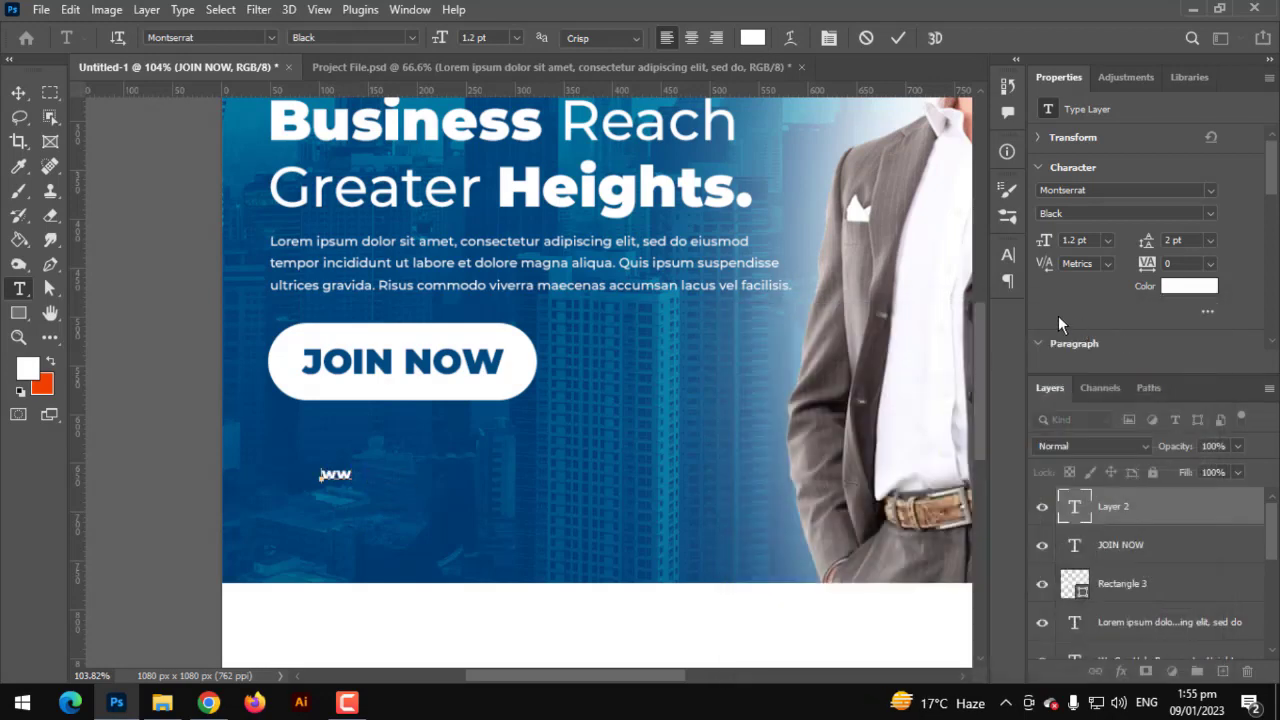
pyautogui.write('ww')
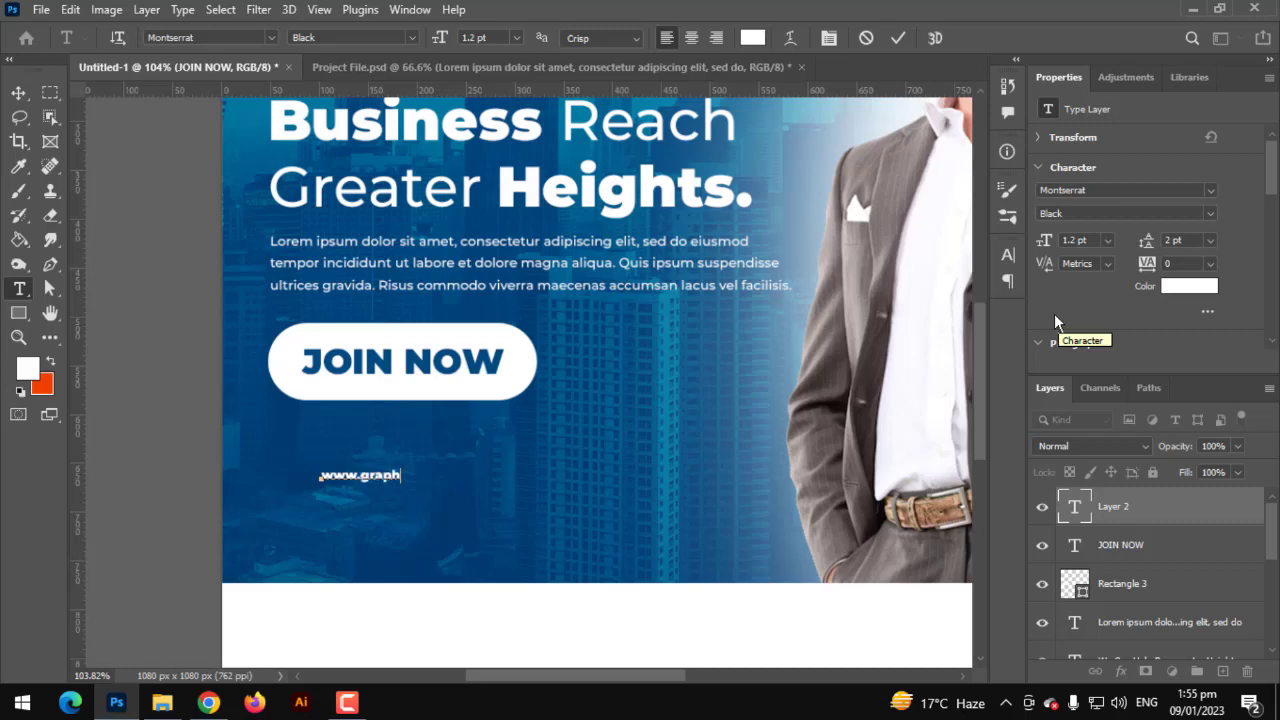
pyautogui.write('w.graphicsfamily.com')
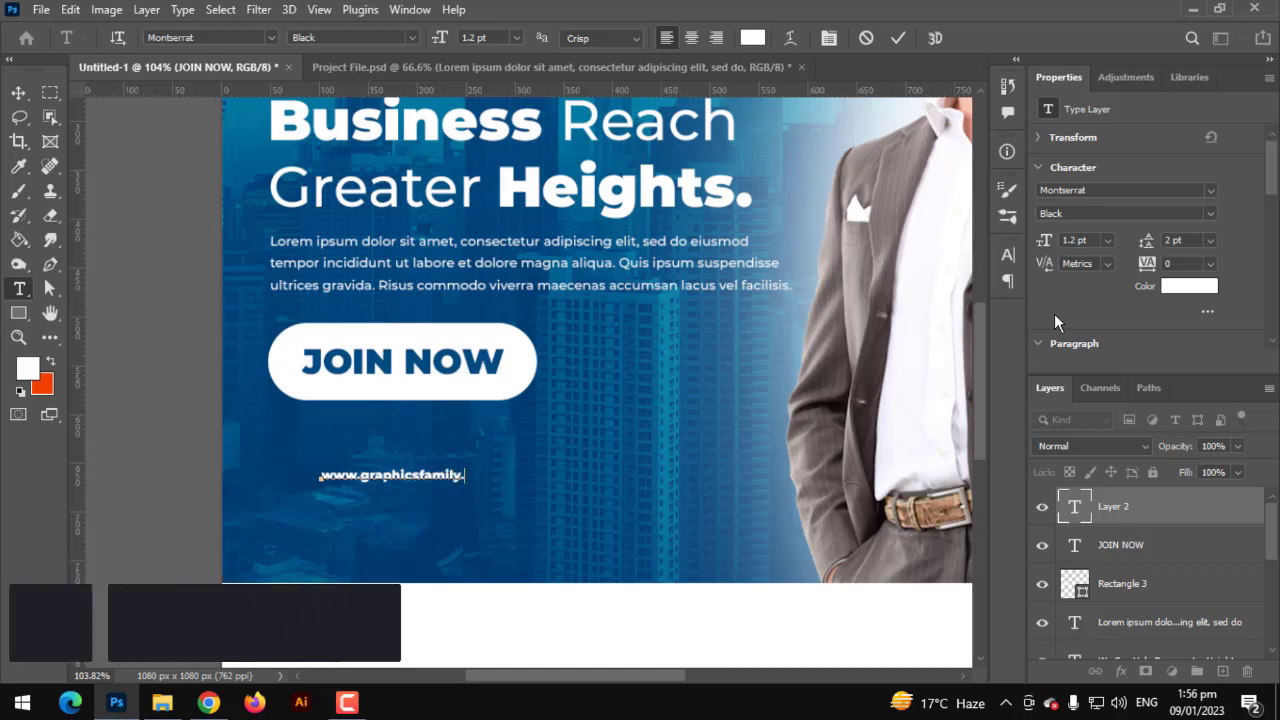
# - Make the URL text Montserrat SemiBold
pyautogui.hotkey('ctrl', 'a')
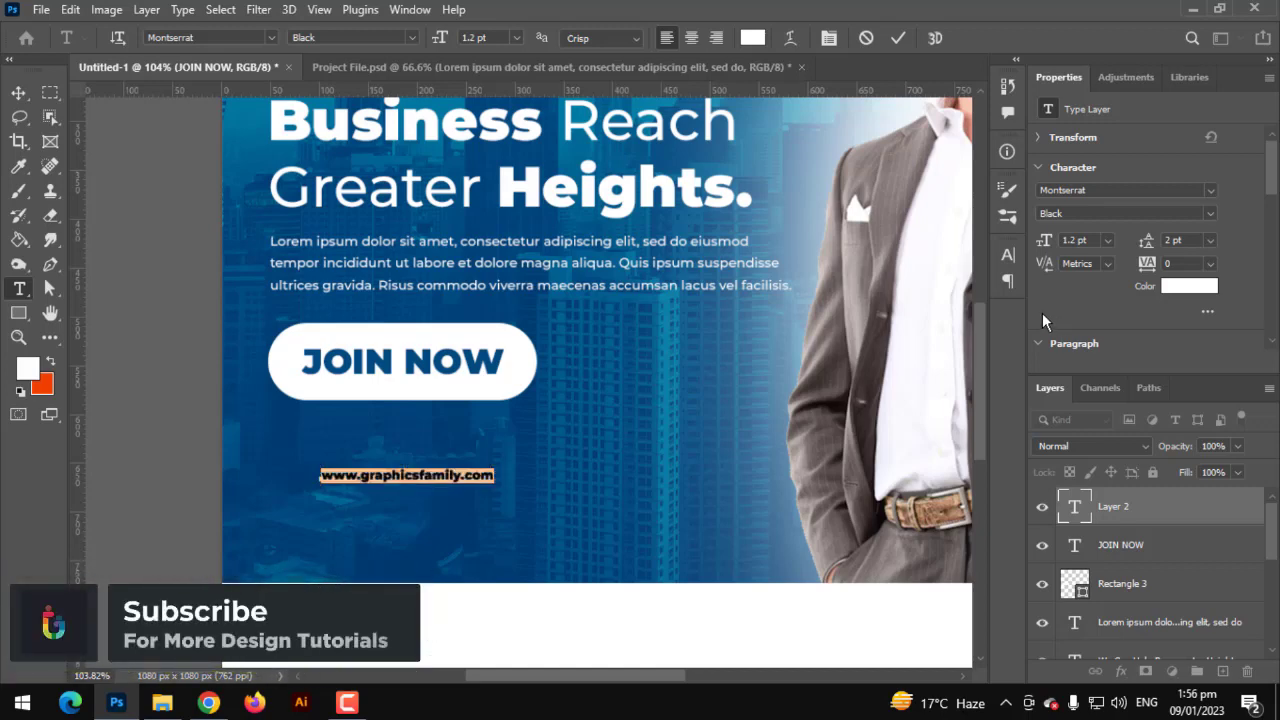
pyautogui.click(410, 37)
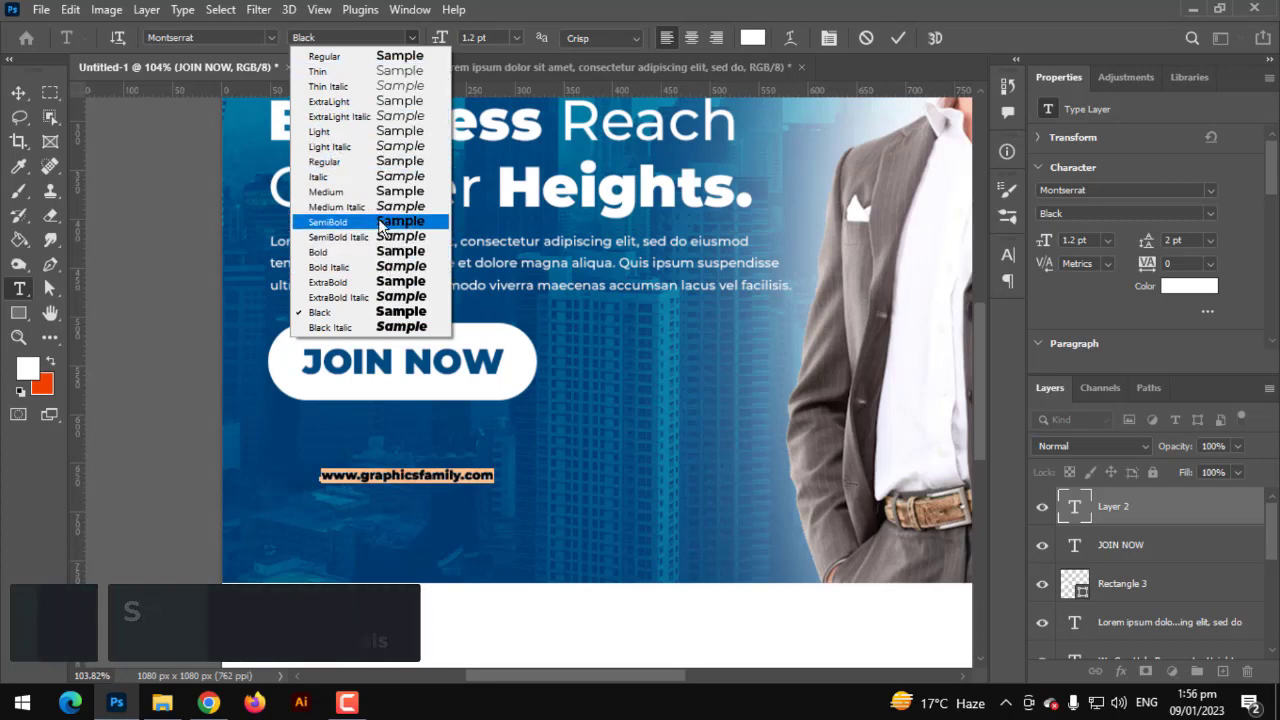
pyautogui.click(378, 221)
pyautogui.click(18, 92)
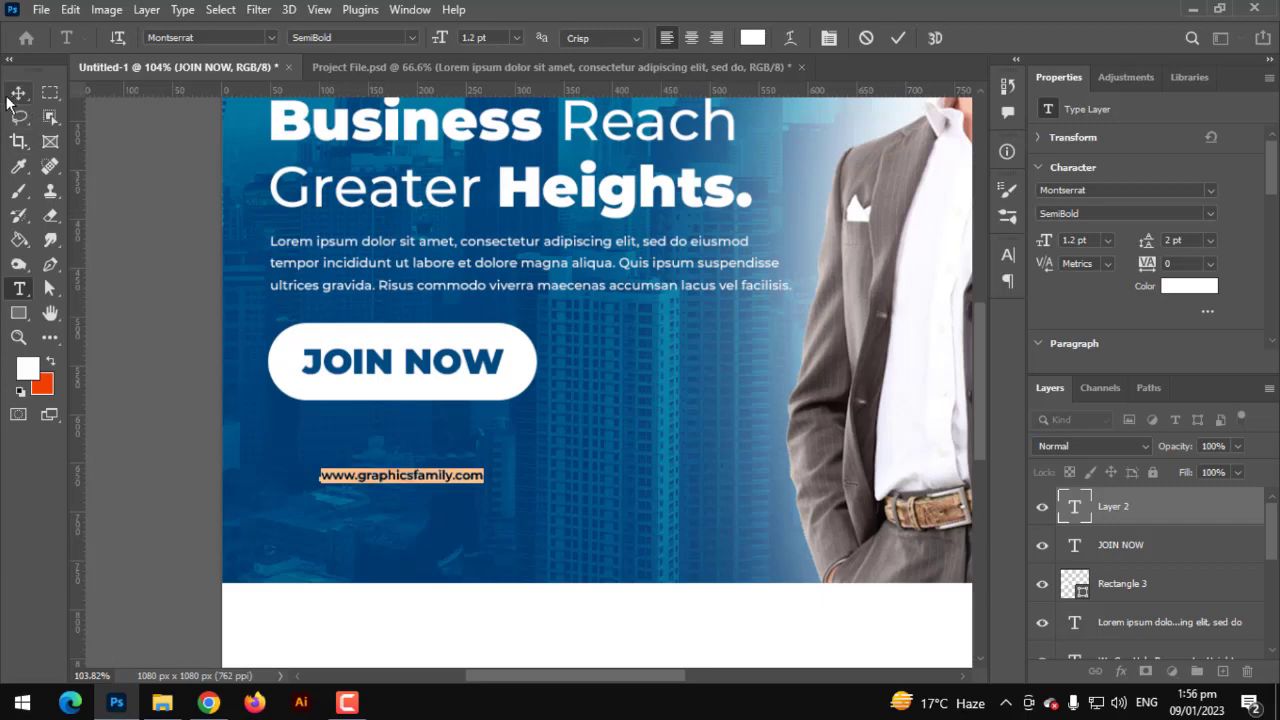
# - Scale the URL line to about 144% and place it beneath the JOIN NOW button
pyautogui.moveTo(447, 479); pyautogui.dragTo(466, 440)
pyautogui.hotkey('ctrl', 't')
pyautogui.press('Return')
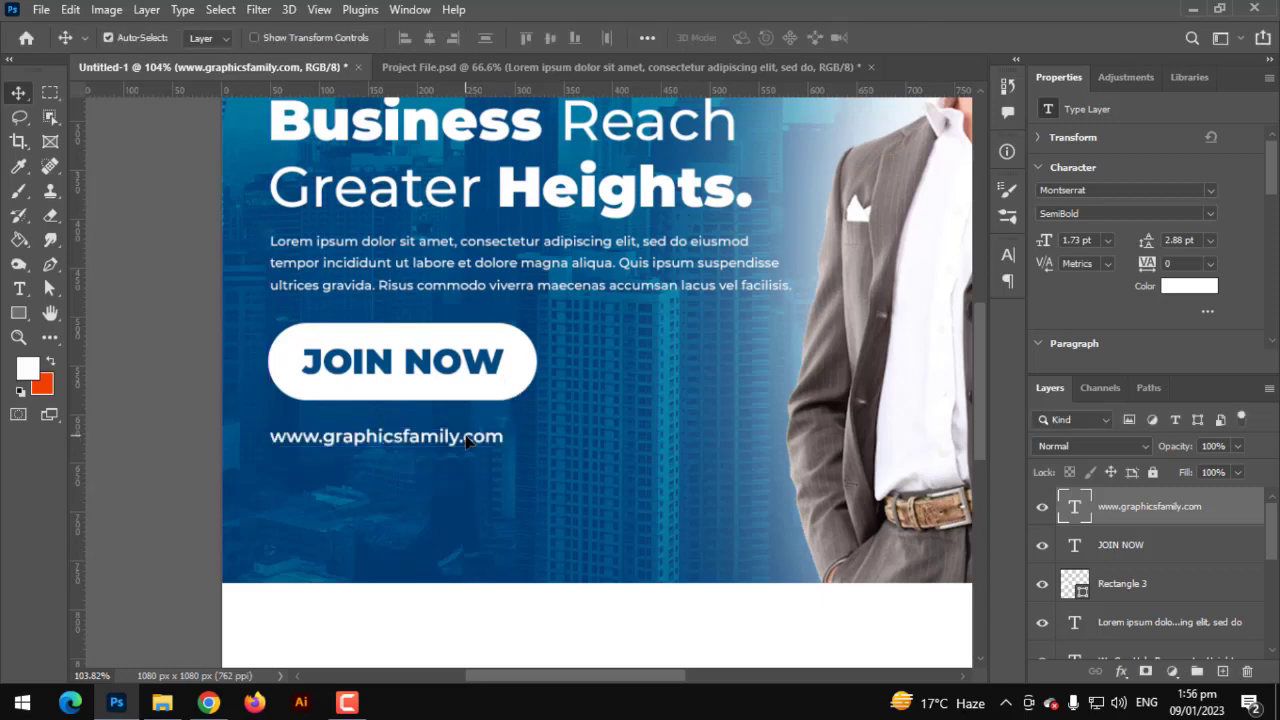
pyautogui.hscroll(3, 477, 553)
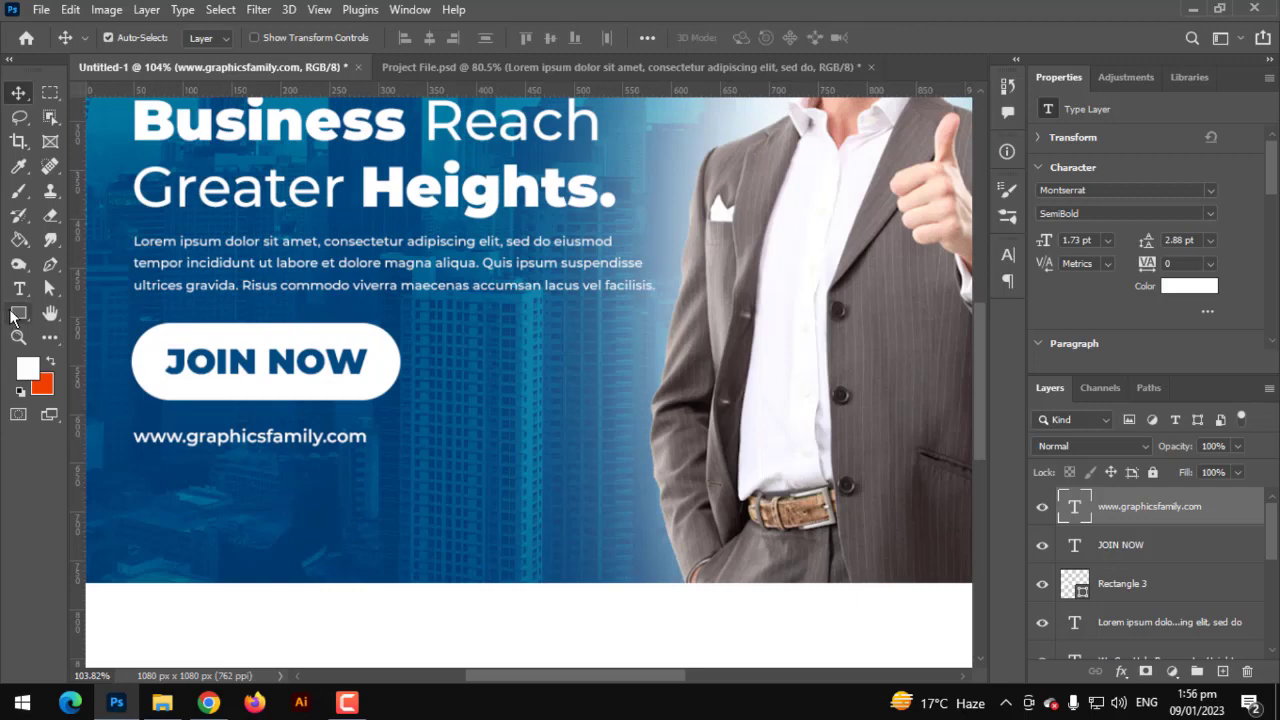
# - Draw a white rectangle across the bottom of the blue area
pyautogui.click(16, 315)
pyautogui.rightClick(14, 318)
pyautogui.click(80, 315)
pyautogui.moveTo(233, 524); pyautogui.dragTo(597, 620)
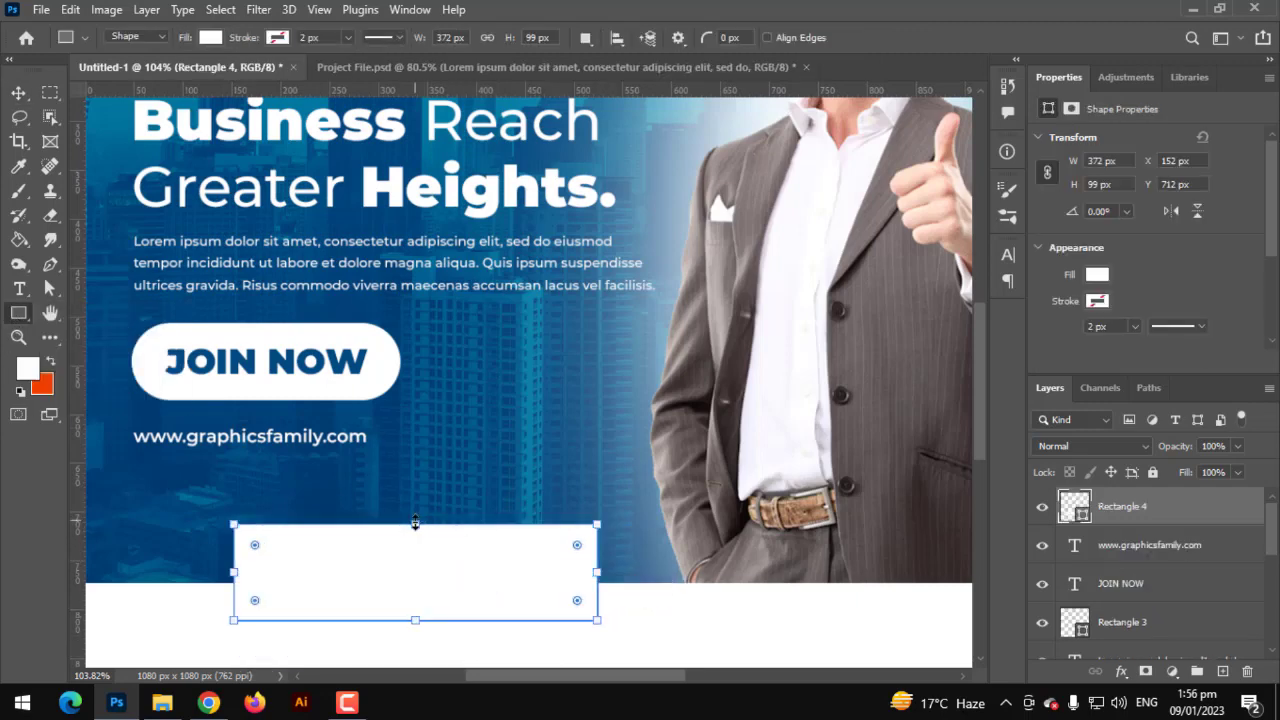
# - Skew the white rectangle into a slanted parallelogram, then adjust its size and position
pyautogui.click(18, 93)
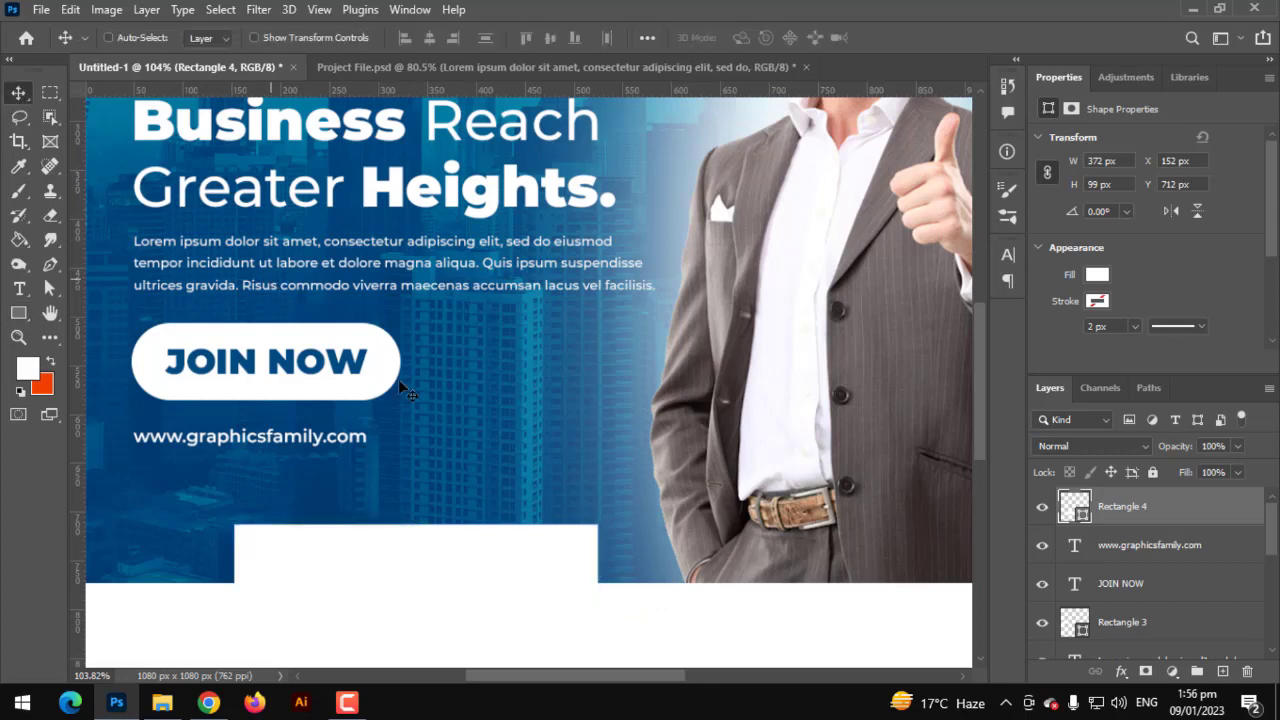
pyautogui.hotkey('ctrl', 't')
pyautogui.moveTo(417, 526); pyautogui.dragTo(386, 581)
pyautogui.moveTo(587, 524); pyautogui.dragTo(632, 516)
pyautogui.scroll(-2, 436, 554)
pyautogui.moveTo(436, 554)
pyautogui.mouseDown()
pyautogui.moveTo(513, 539)
pyautogui.moveTo(456, 566)
pyautogui.mouseUp()
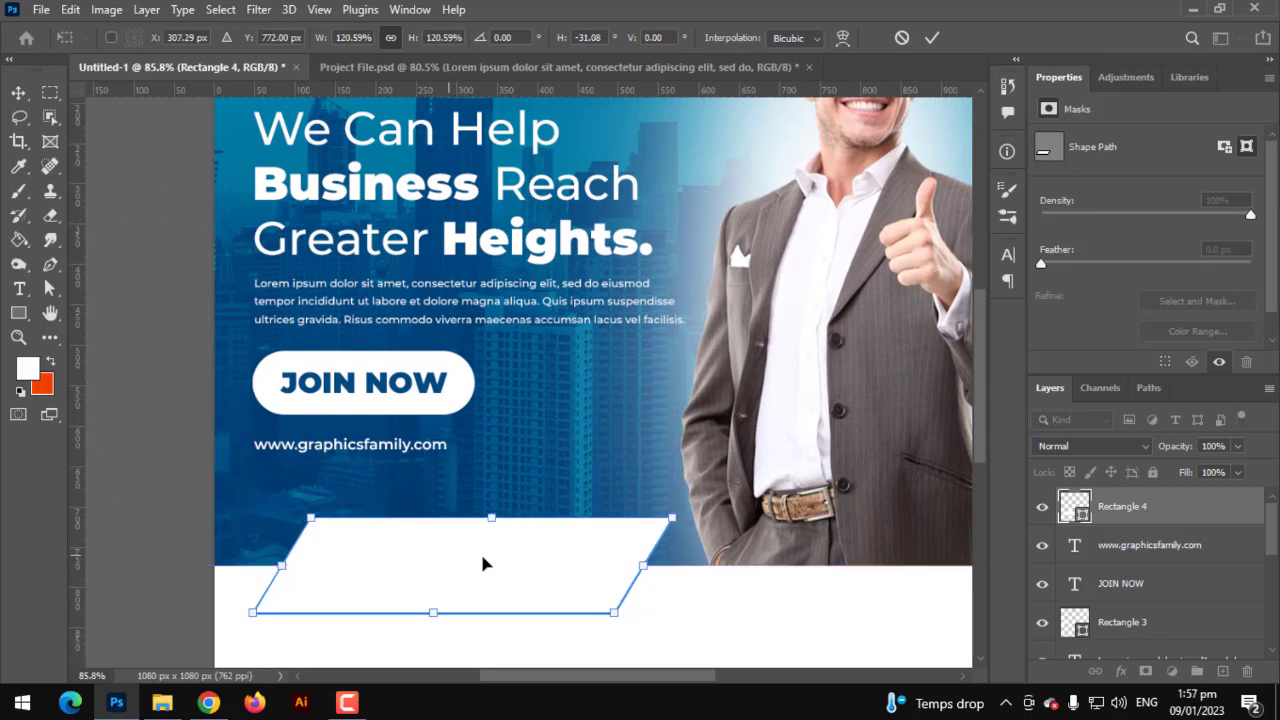
pyautogui.moveTo(672, 520); pyautogui.dragTo(653, 522)
pyautogui.moveTo(517, 583)
pyautogui.mouseDown()
pyautogui.moveTo(531, 583)
pyautogui.moveTo(508, 572)
pyautogui.mouseUp()
pyautogui.press('Return')
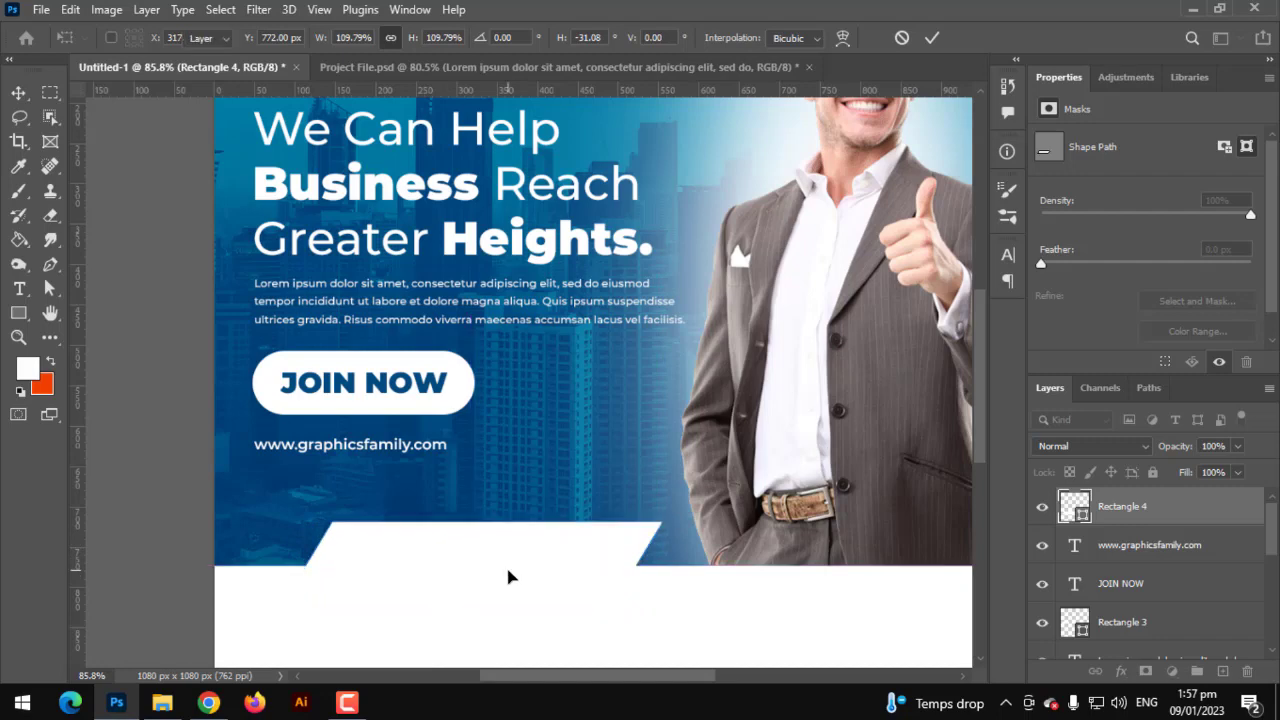
pyautogui.rightClick(1143, 513)
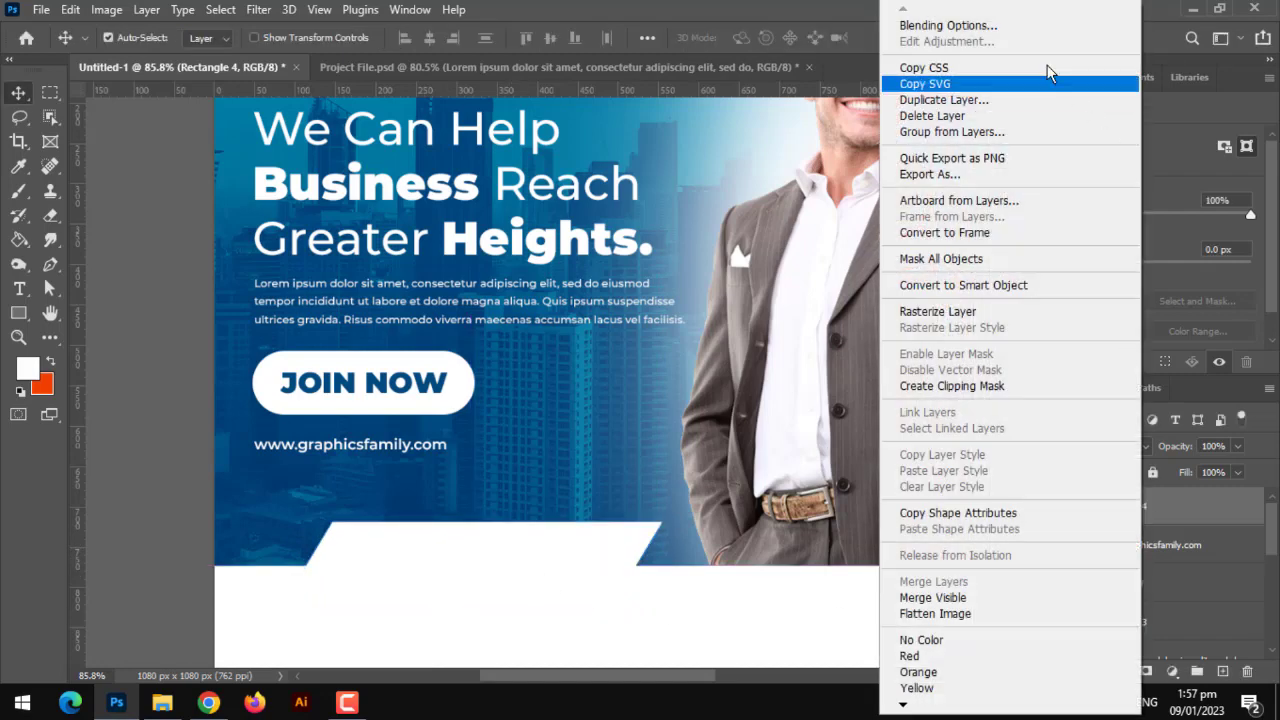
# - Give the Rectangle 4 banner a gradient fill instead of solid white
pyautogui.click(986, 30)
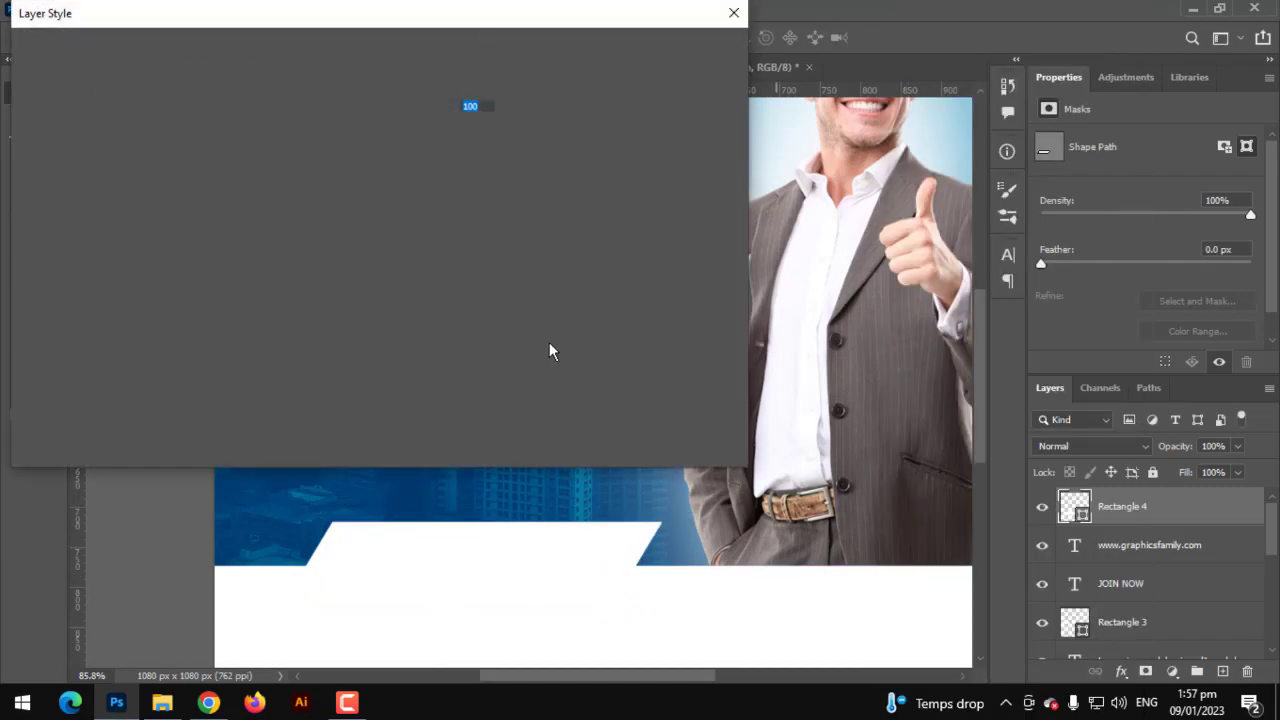
pyautogui.moveTo(293, 27); pyautogui.dragTo(723, 95)
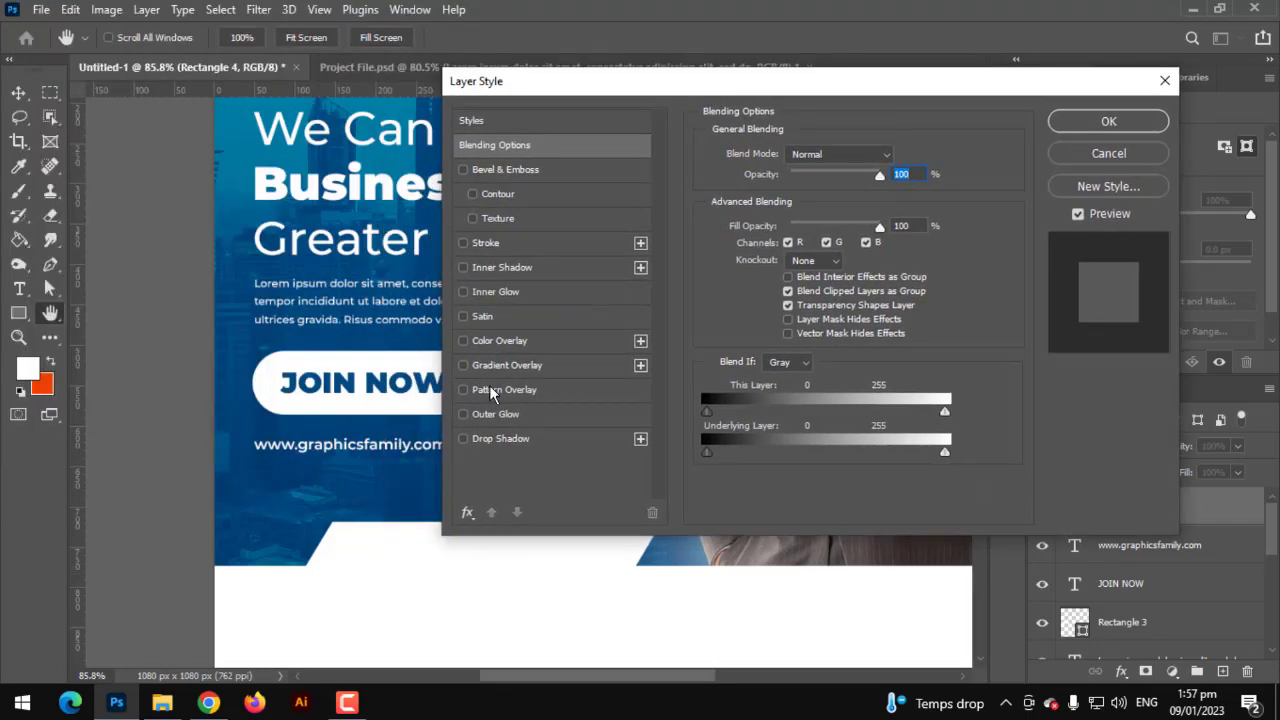
pyautogui.press('Return')
pyautogui.press('u')
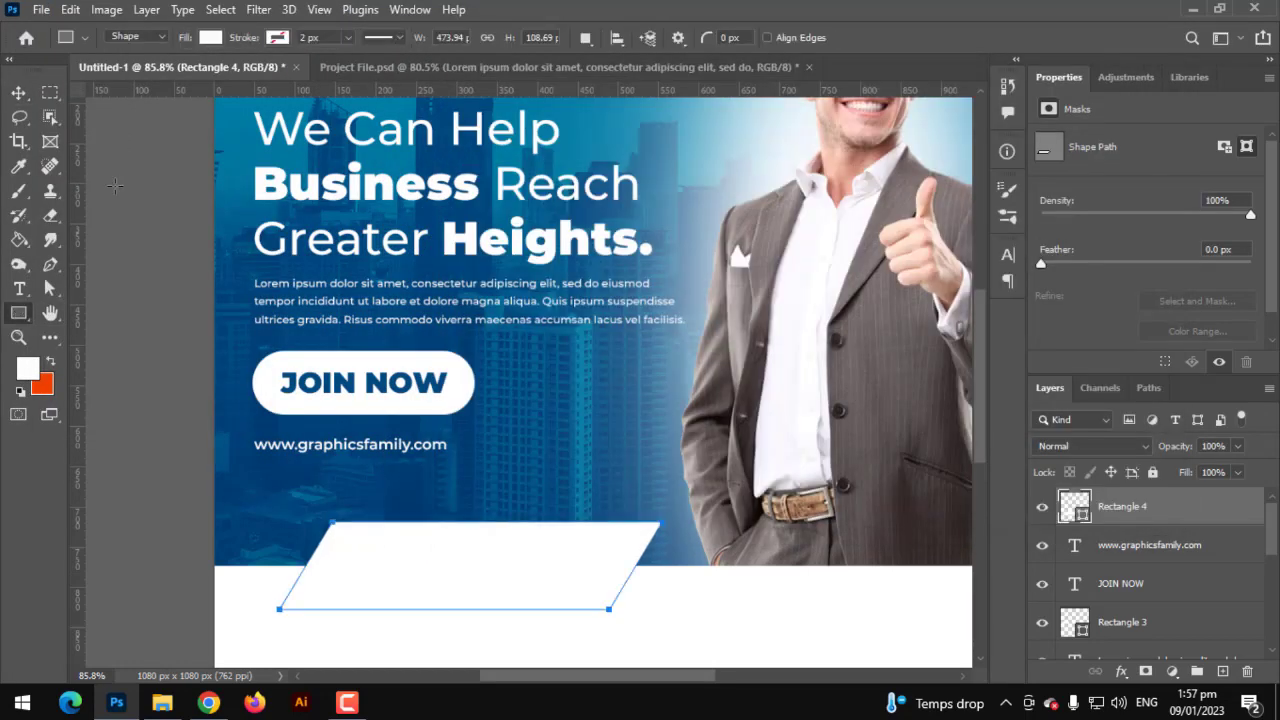
pyautogui.click(211, 38)
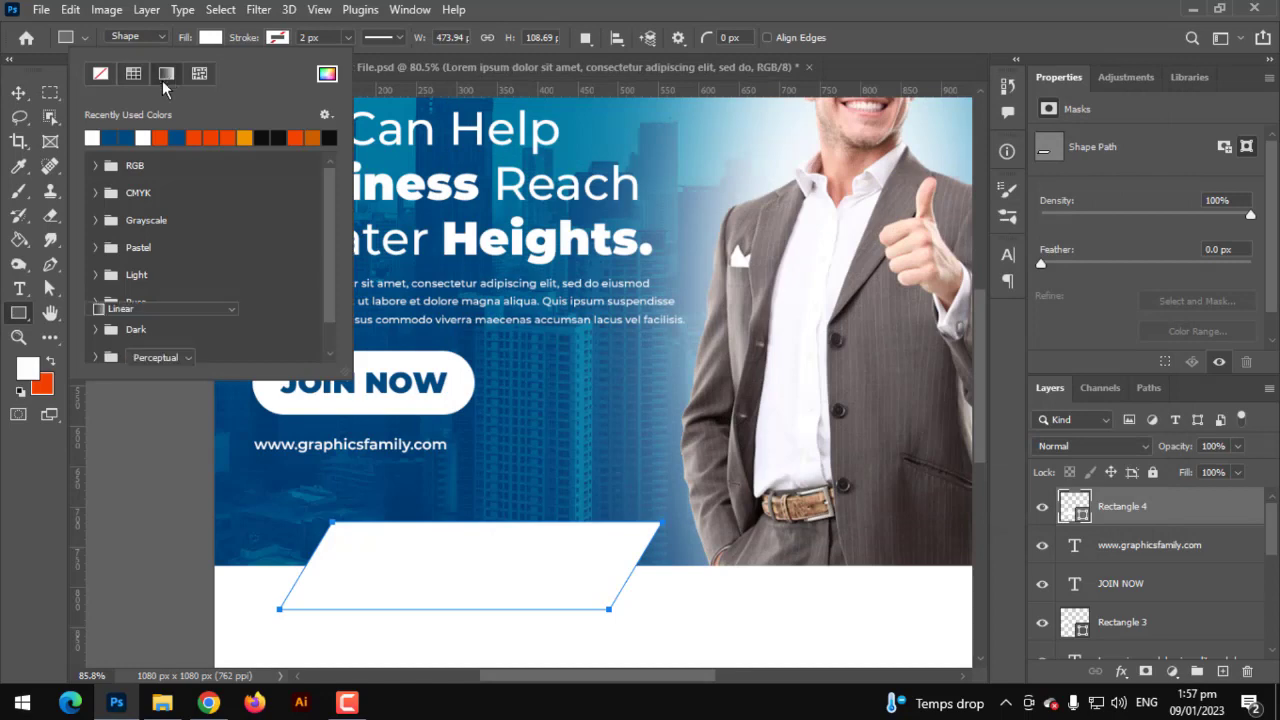
pyautogui.click(166, 73)
pyautogui.click(92, 139)
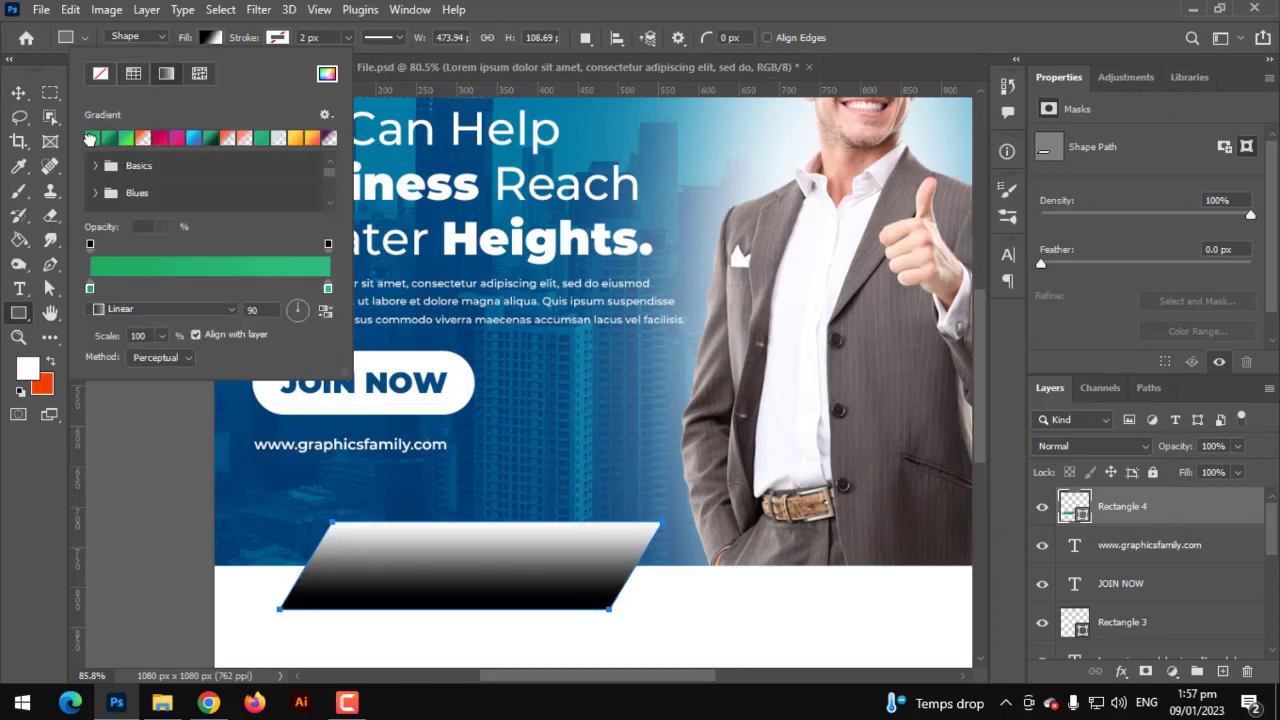
# - Set the left gradient stop to #004a80 and the right stop to a slightly lighter blue
pyautogui.doubleClick(90, 289)
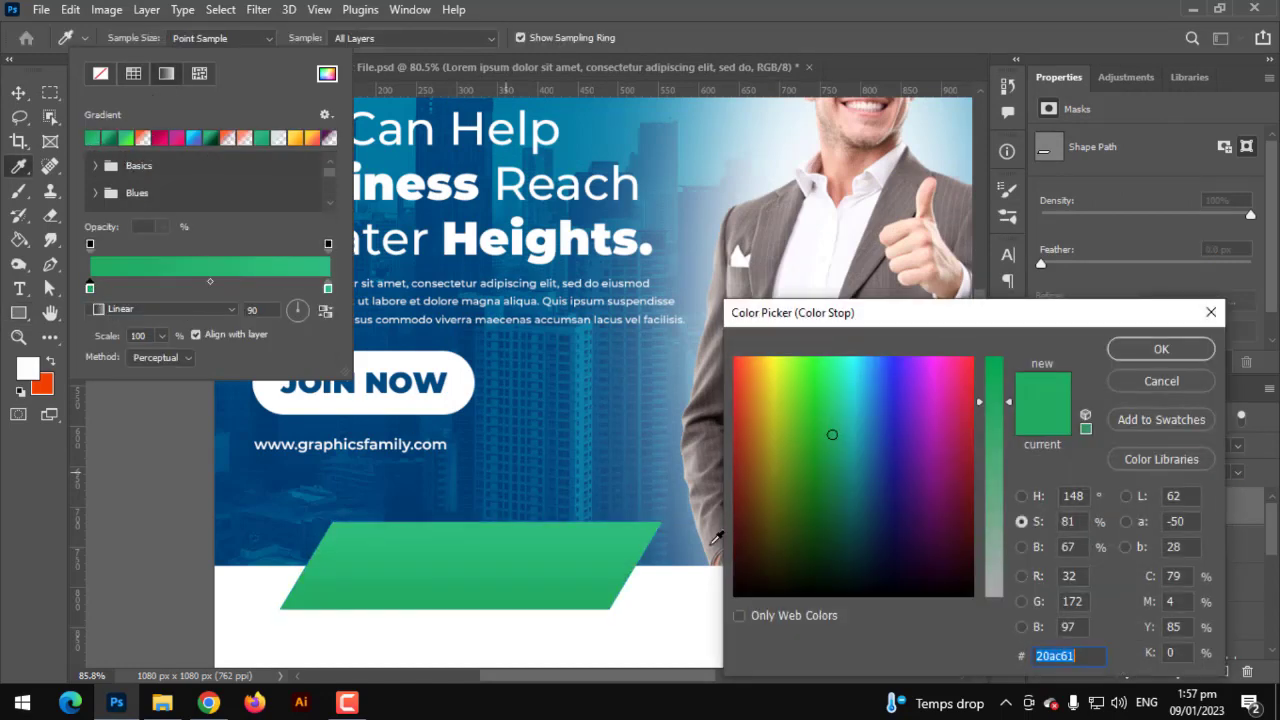
pyautogui.write('004a80')
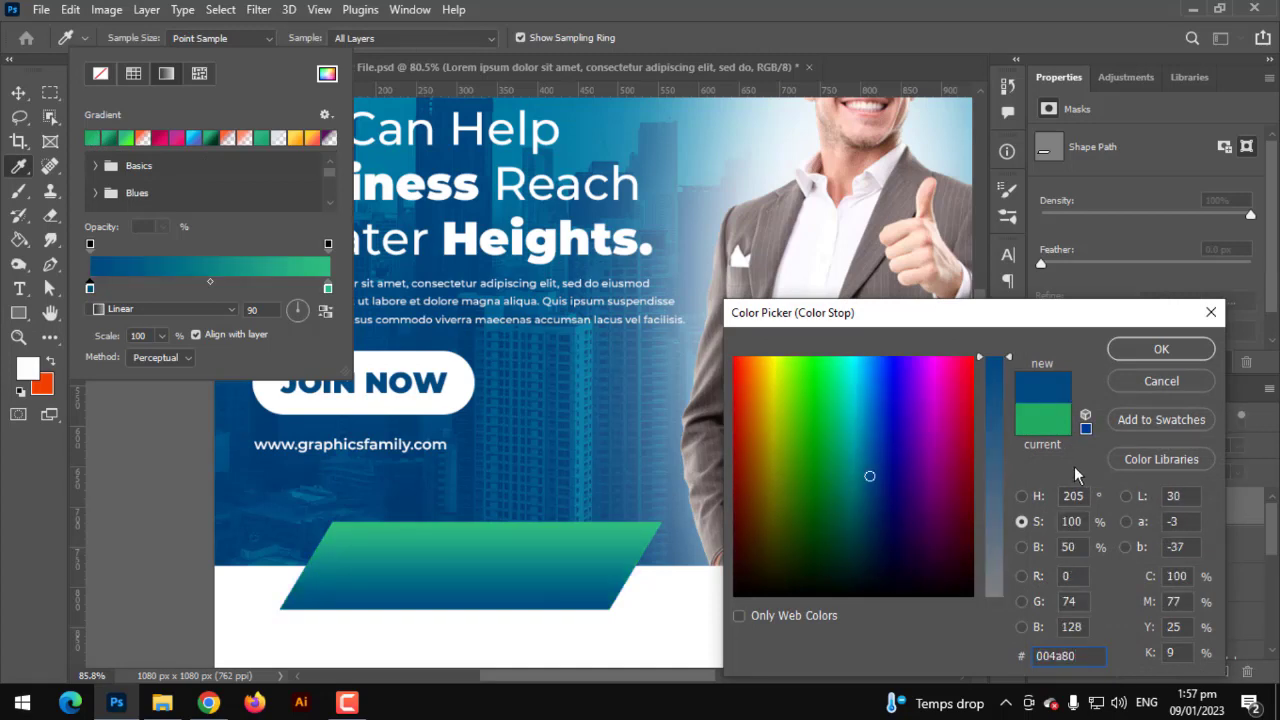
pyautogui.click(1147, 352)
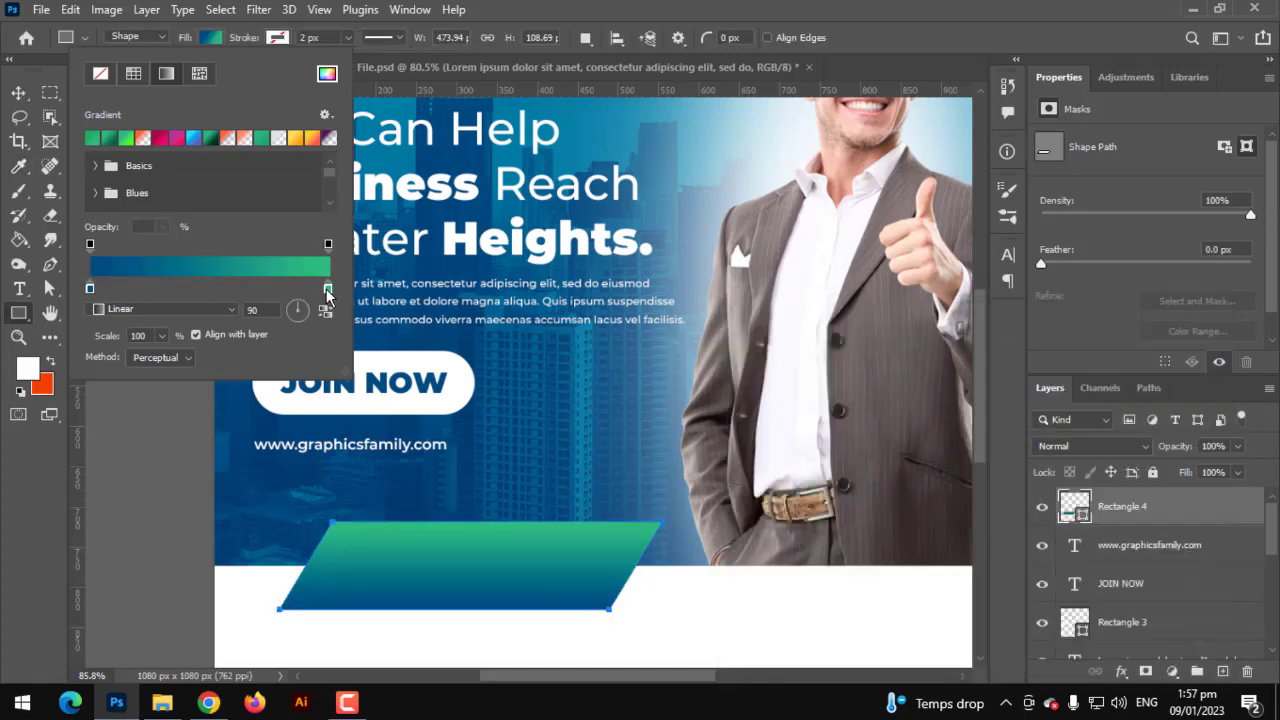
pyautogui.doubleClick(328, 289)
pyautogui.write('004a80')
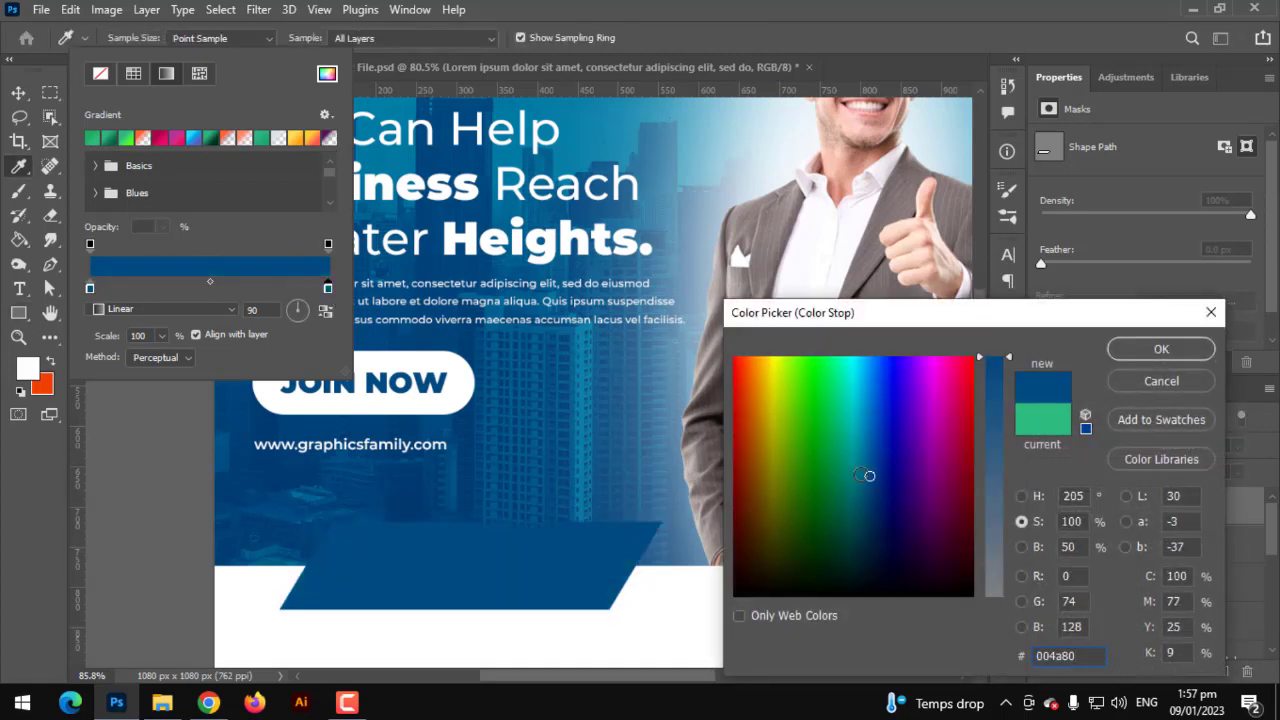
pyautogui.click(864, 468)
pyautogui.click(1122, 348)
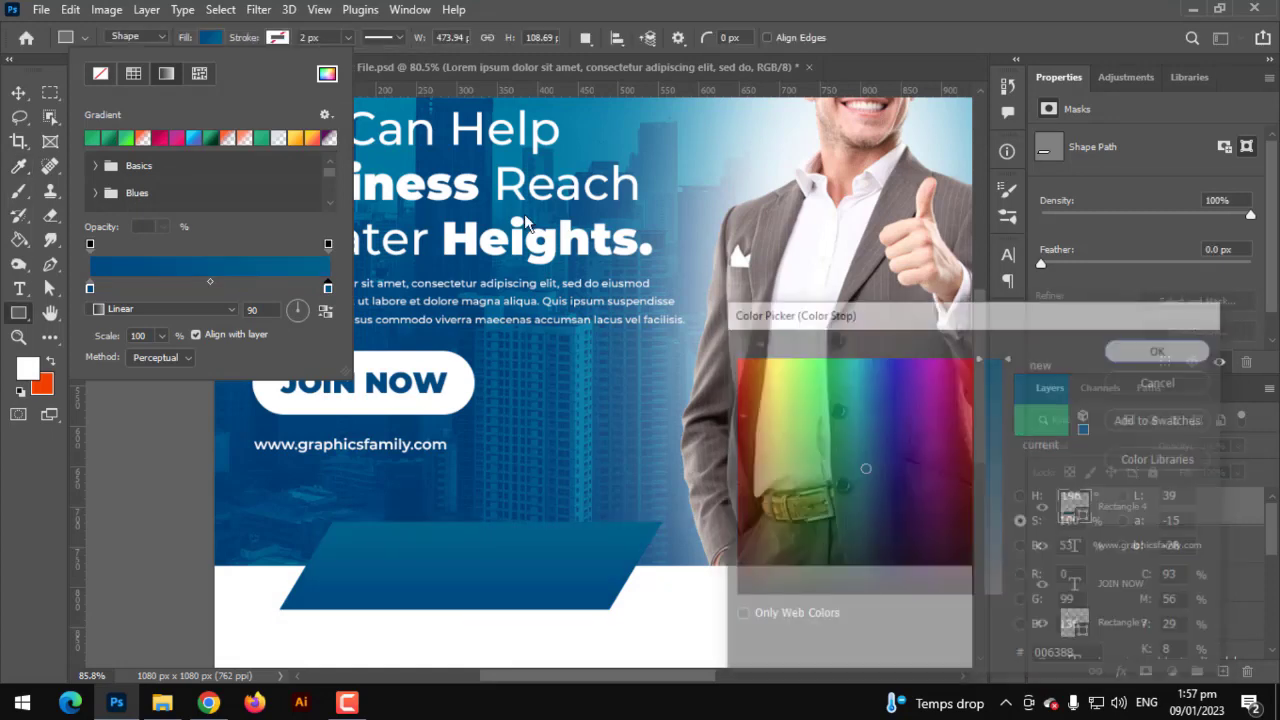
# - Make the gradient radial and reversed, with scale raised to about 396%
pyautogui.click(163, 314)
pyautogui.click(160, 343)
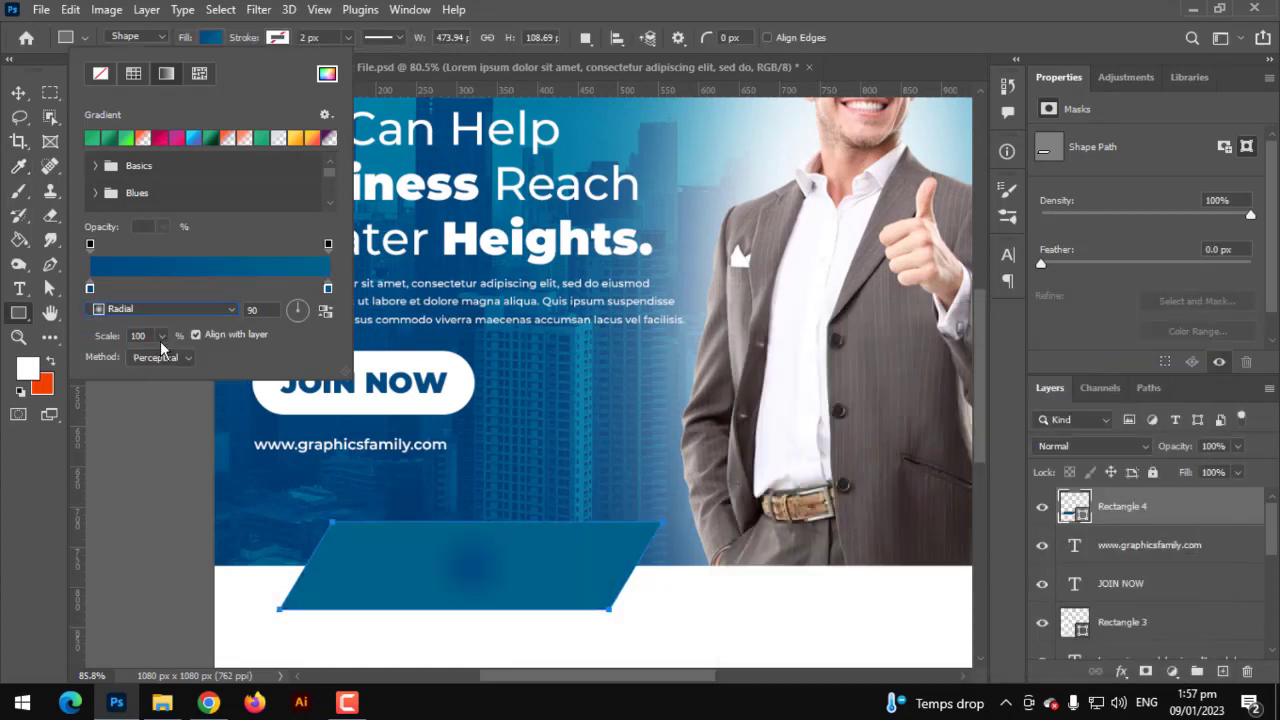
pyautogui.click(325, 311)
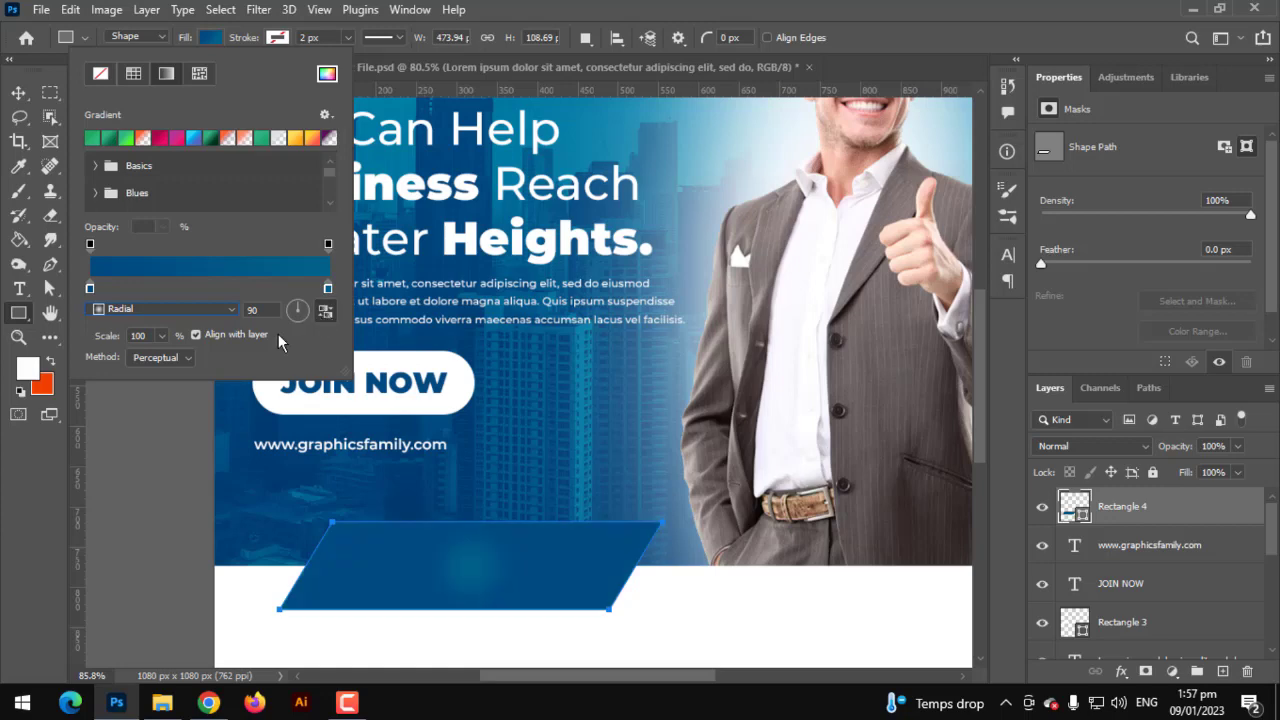
pyautogui.click(163, 337)
pyautogui.moveTo(163, 357); pyautogui.dragTo(177, 361)
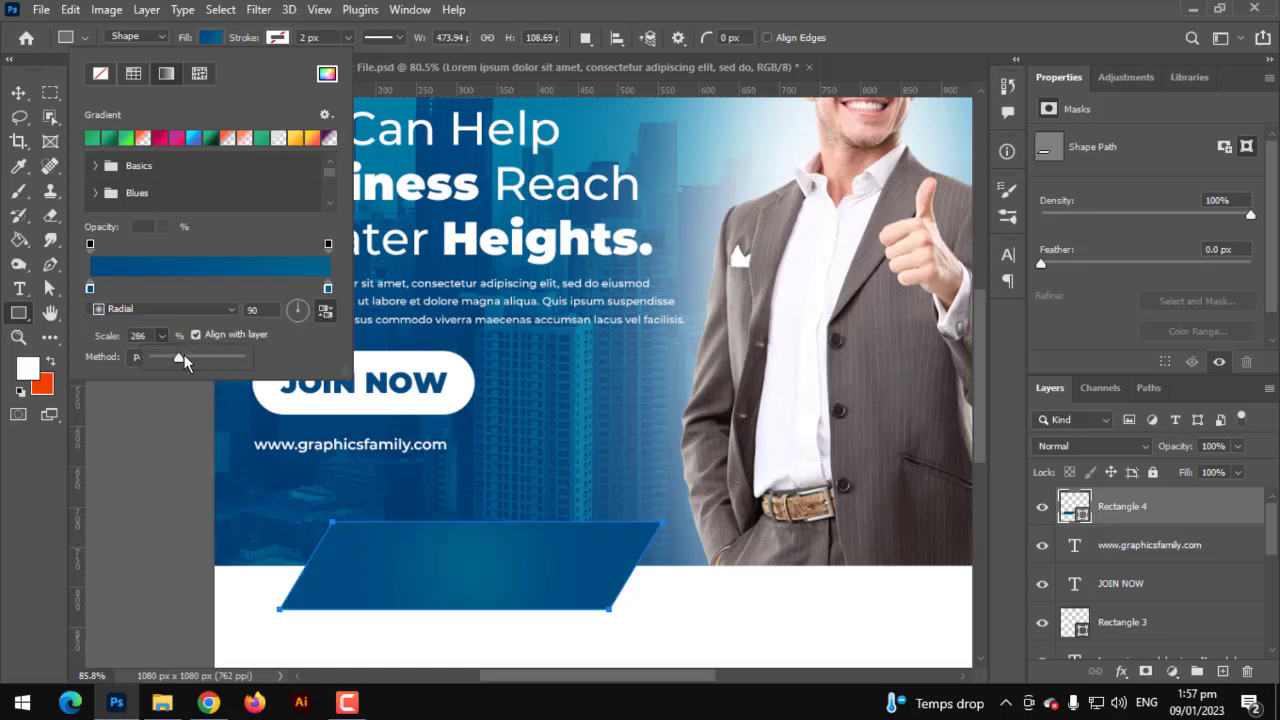
pyautogui.click(18, 92)
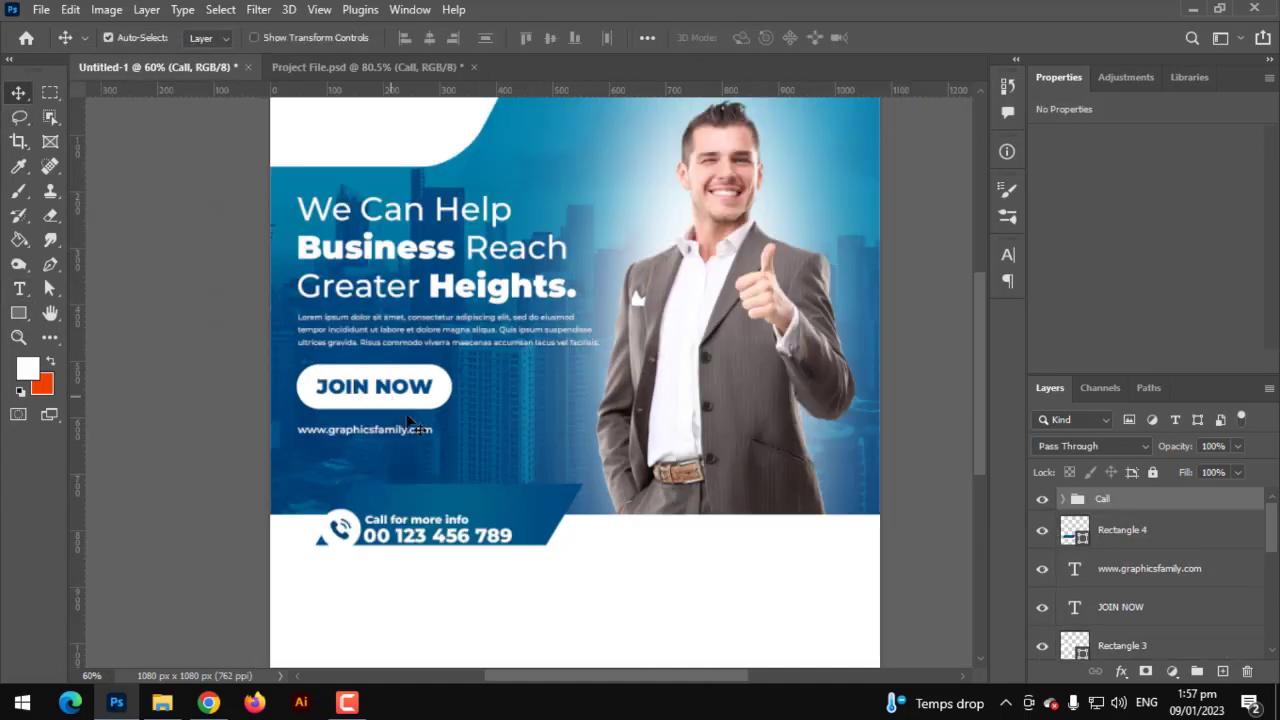
# - Move the pasted Call group with phone icon onto the slanted banner and shrink it to fit
pyautogui.scroll(3, 446, 505)
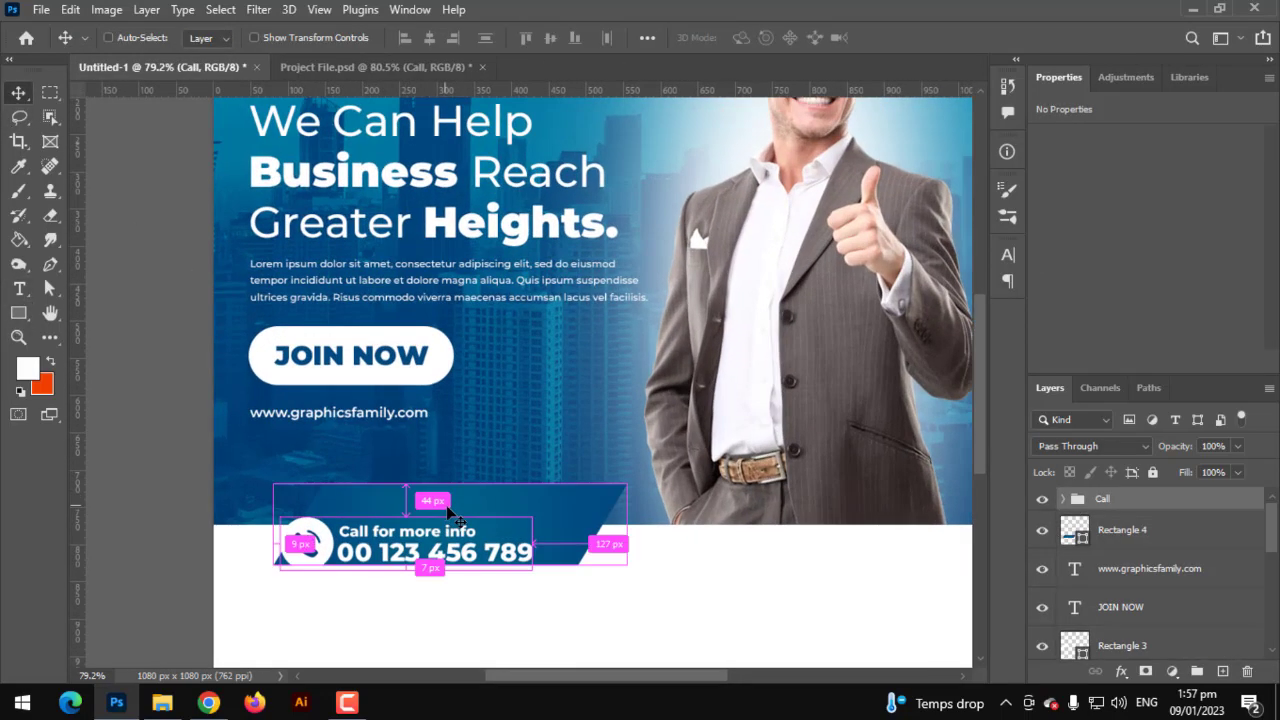
pyautogui.hotkey('ctrl', 't')
pyautogui.moveTo(448, 537); pyautogui.dragTo(560, 529)
pyautogui.press('Return')
pyautogui.hotkey('ctrl', '0')
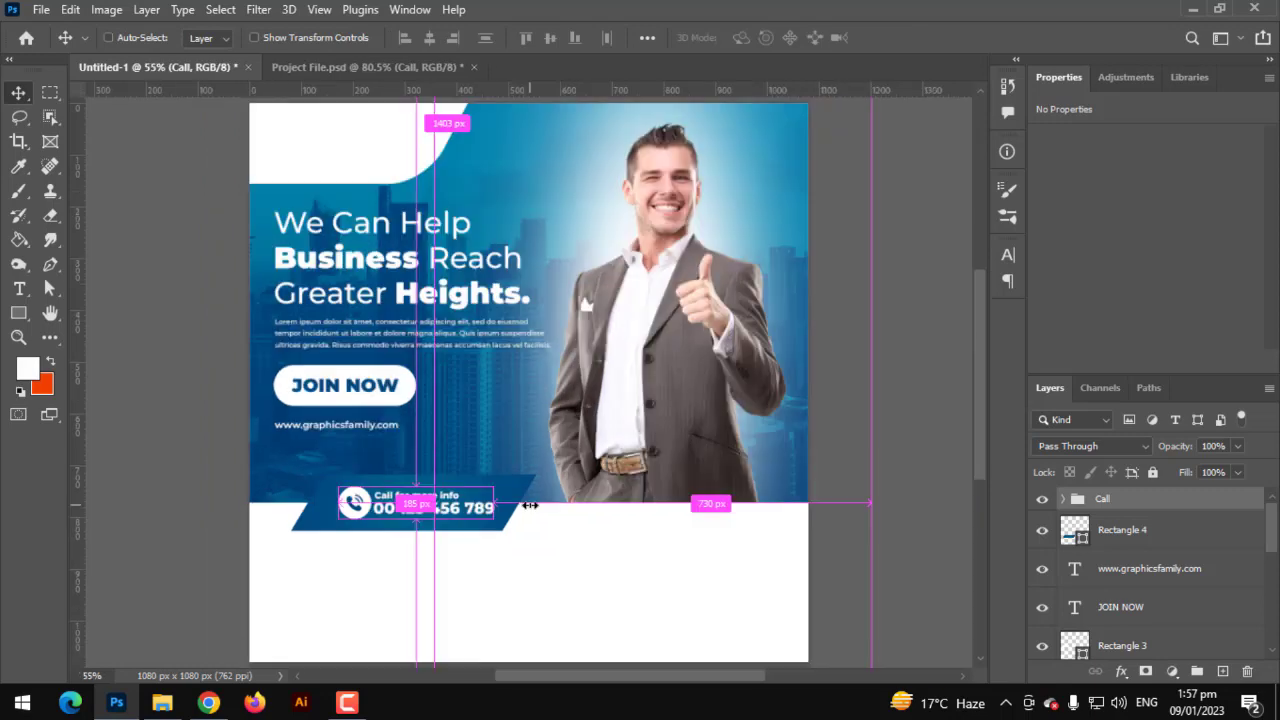
pyautogui.click(1137, 531)
pyautogui.click(1125, 586)
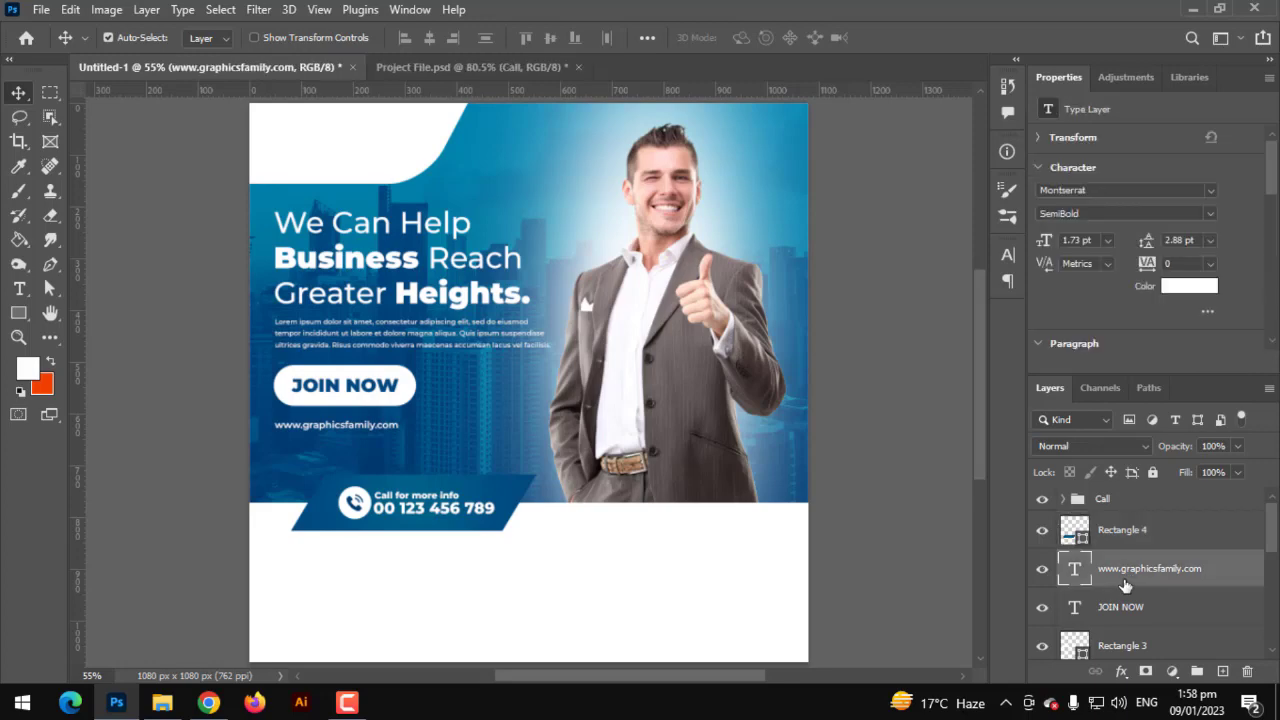
pyautogui.scroll(-3, 1125, 588)
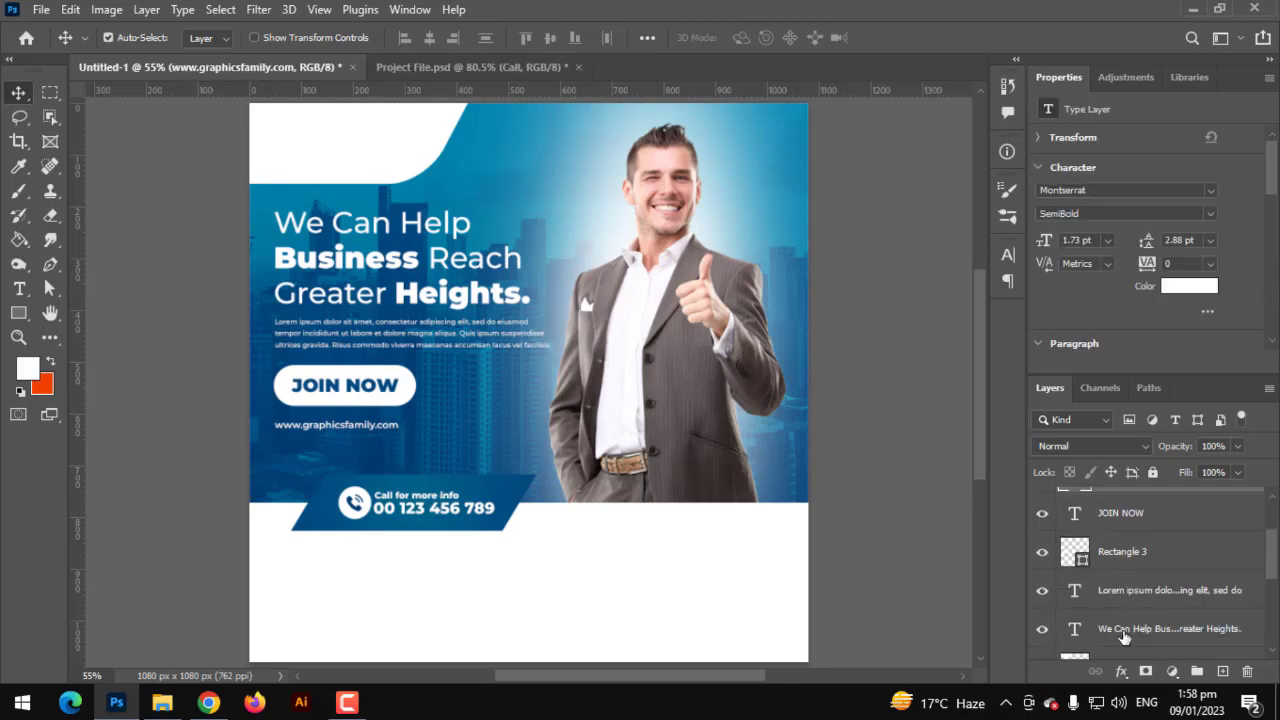
pyautogui.keyDown('shift'); pyautogui.click(1123, 636); pyautogui.keyUp('shift')
pyautogui.hotkey('ctrl', 't')
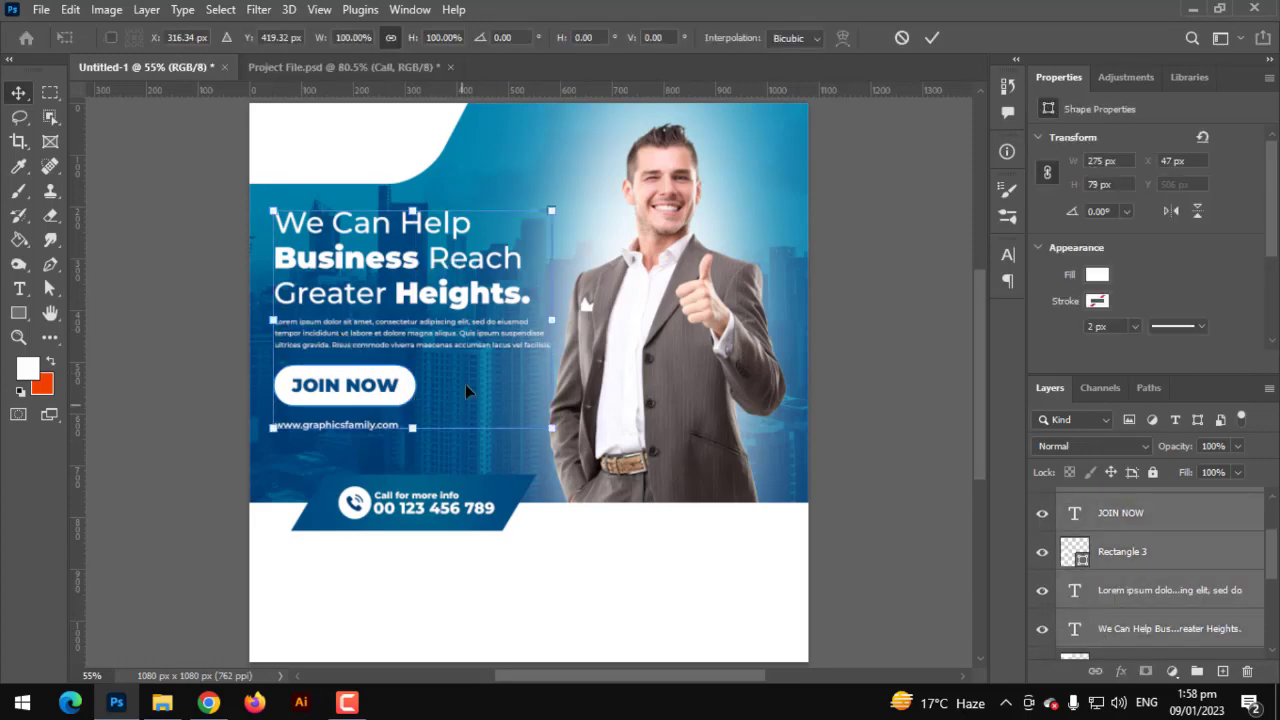
pyautogui.moveTo(465, 384); pyautogui.dragTo(465, 392)
pyautogui.press('Return')
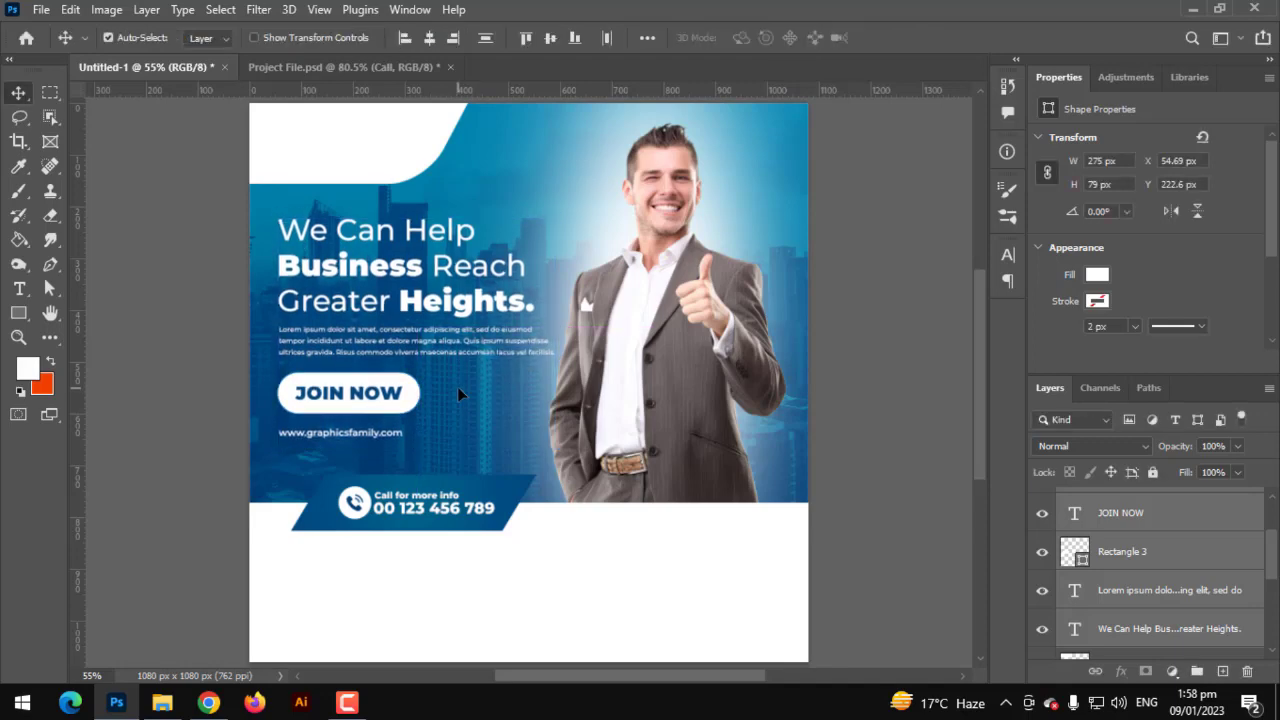
pyautogui.scroll(-3, 446, 389)
pyautogui.moveTo(395, 447); pyautogui.dragTo(393, 413)
pyautogui.scroll(1, 393, 413)
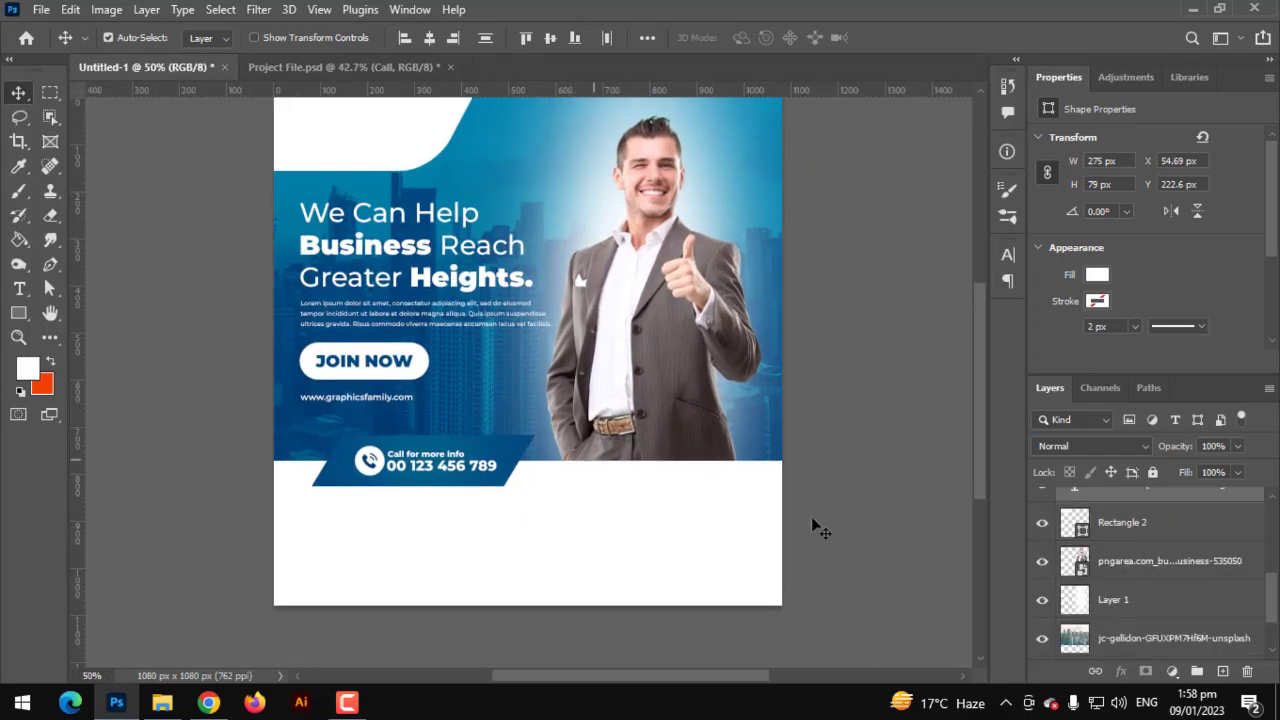
# - Shorten the blue background rectangle and the businessman (to 439 × 702 px) from the bottom
pyautogui.scroll(-2, 1097, 640)
pyautogui.click(1106, 606)
pyautogui.hotkey('ctrl', 't')
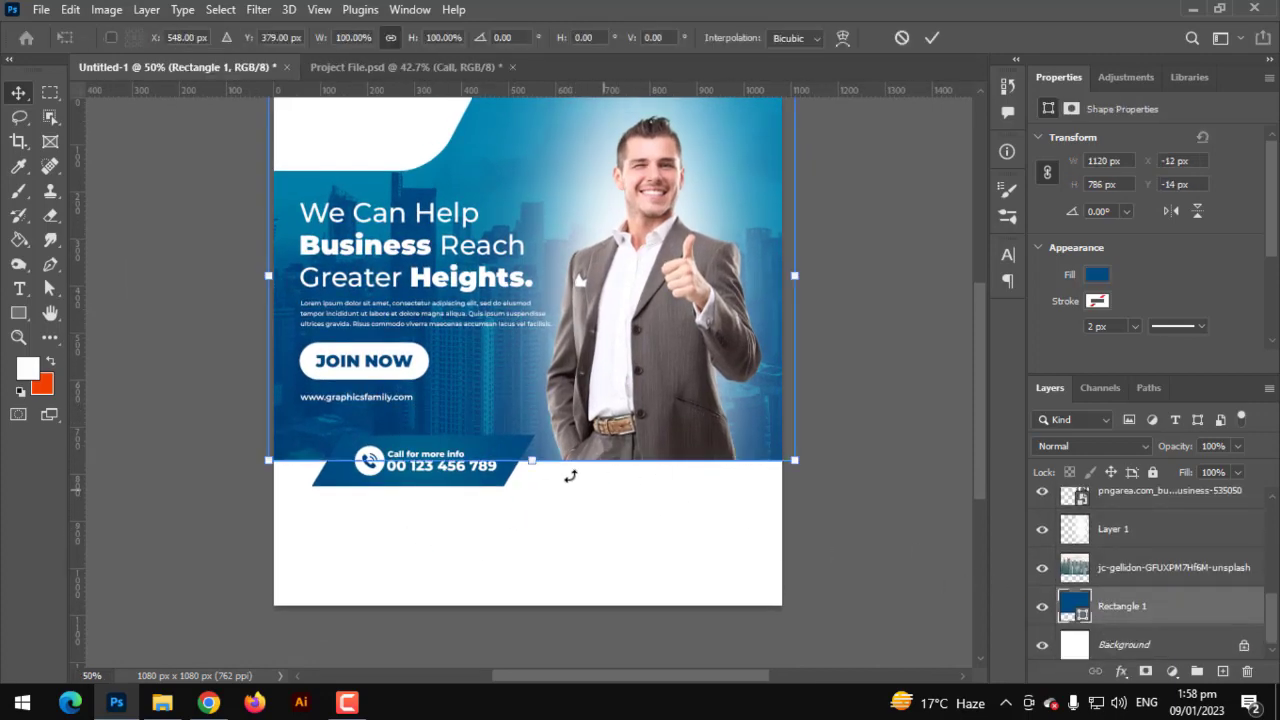
pyautogui.moveTo(531, 461); pyautogui.dragTo(532, 446)
pyautogui.press('Return')
pyautogui.click(630, 415)
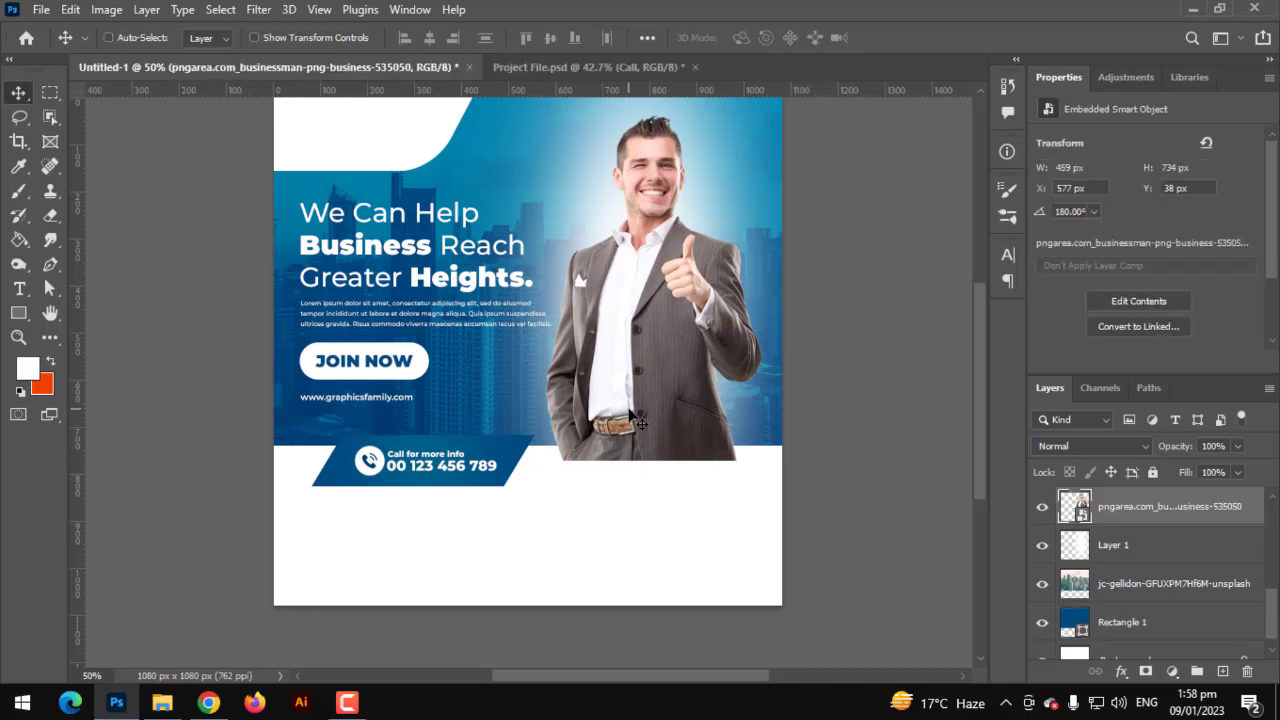
pyautogui.hotkey('ctrl', 't')
pyautogui.moveTo(641, 460); pyautogui.dragTo(641, 445)
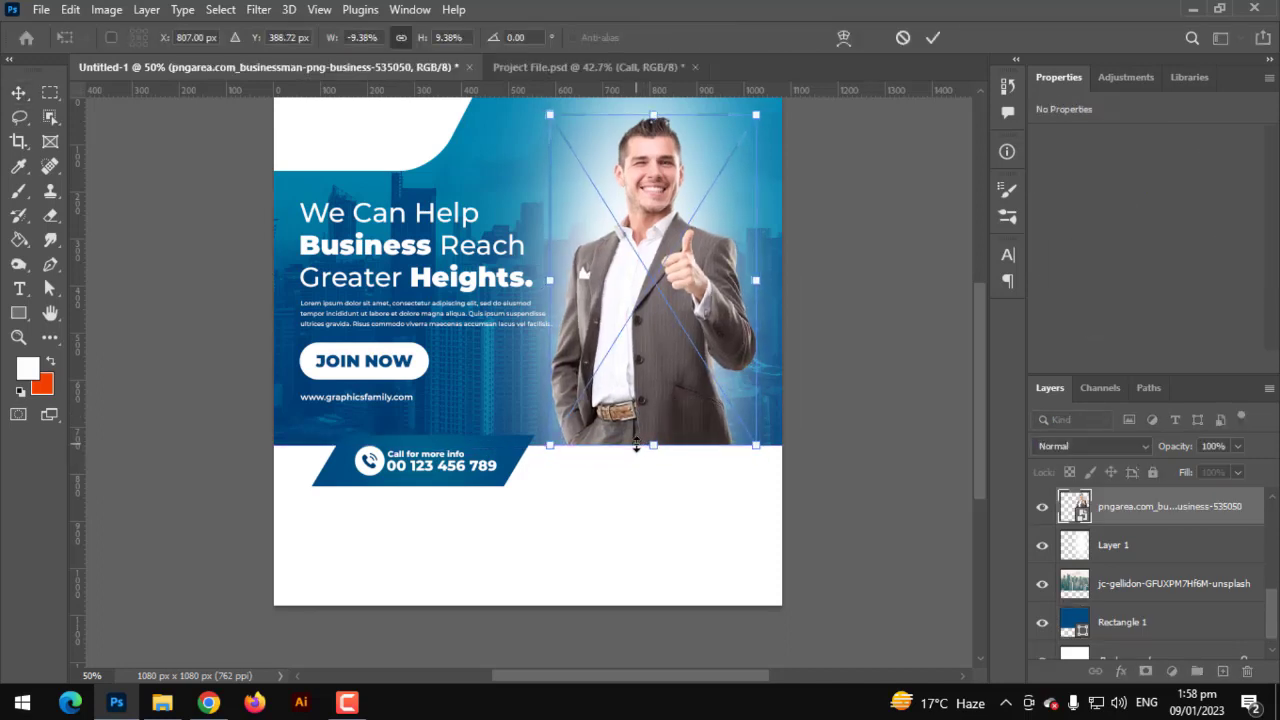
pyautogui.press('Return')
# - Move the slanted call banner up 32 px along the blue area's bottom edge
pyautogui.scroll(-1, 1104, 612)
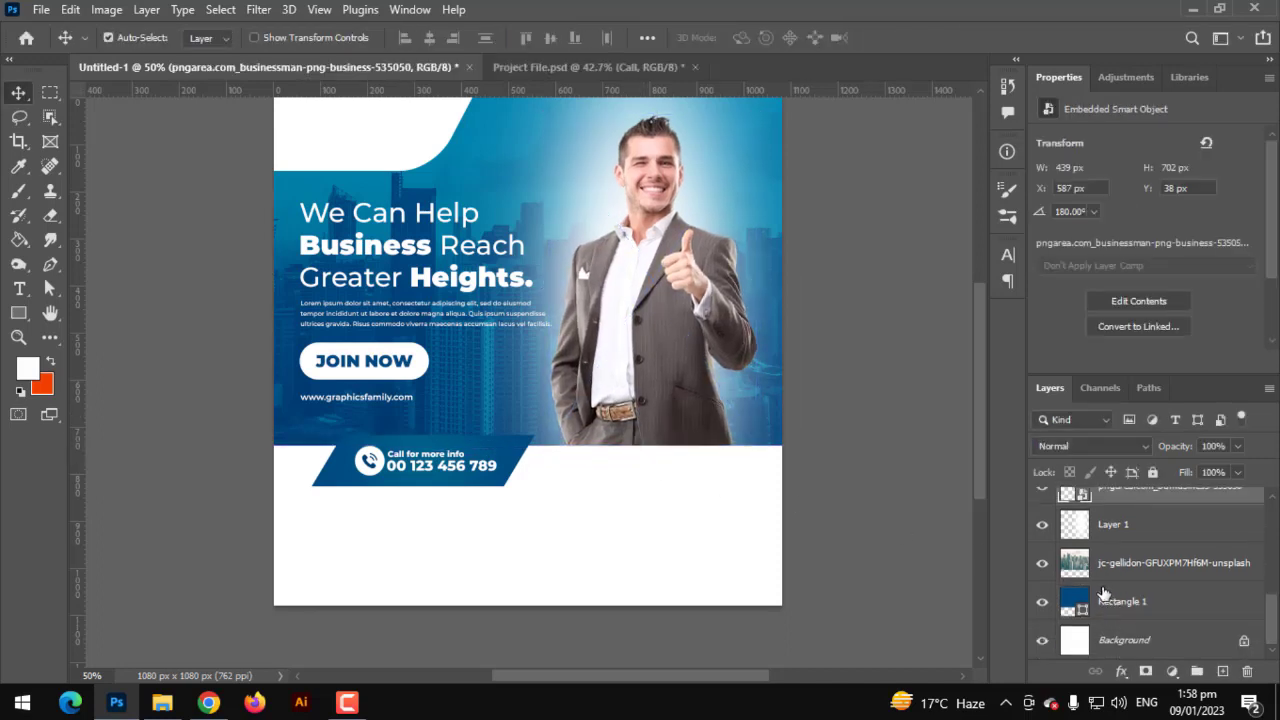
pyautogui.scroll(5, 1150, 590)
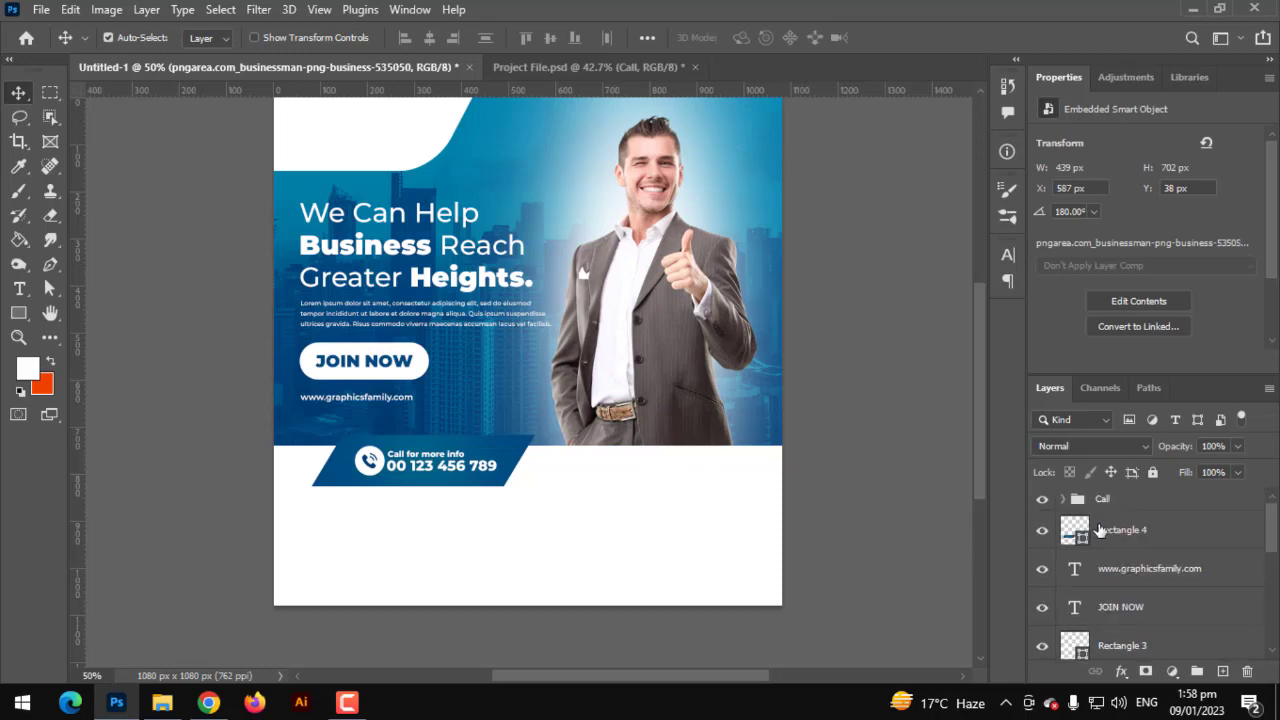
pyautogui.click(1101, 503)
pyautogui.click(1105, 528)
pyautogui.scroll(3, 358, 400)
pyautogui.hotkey('ctrl', 't')
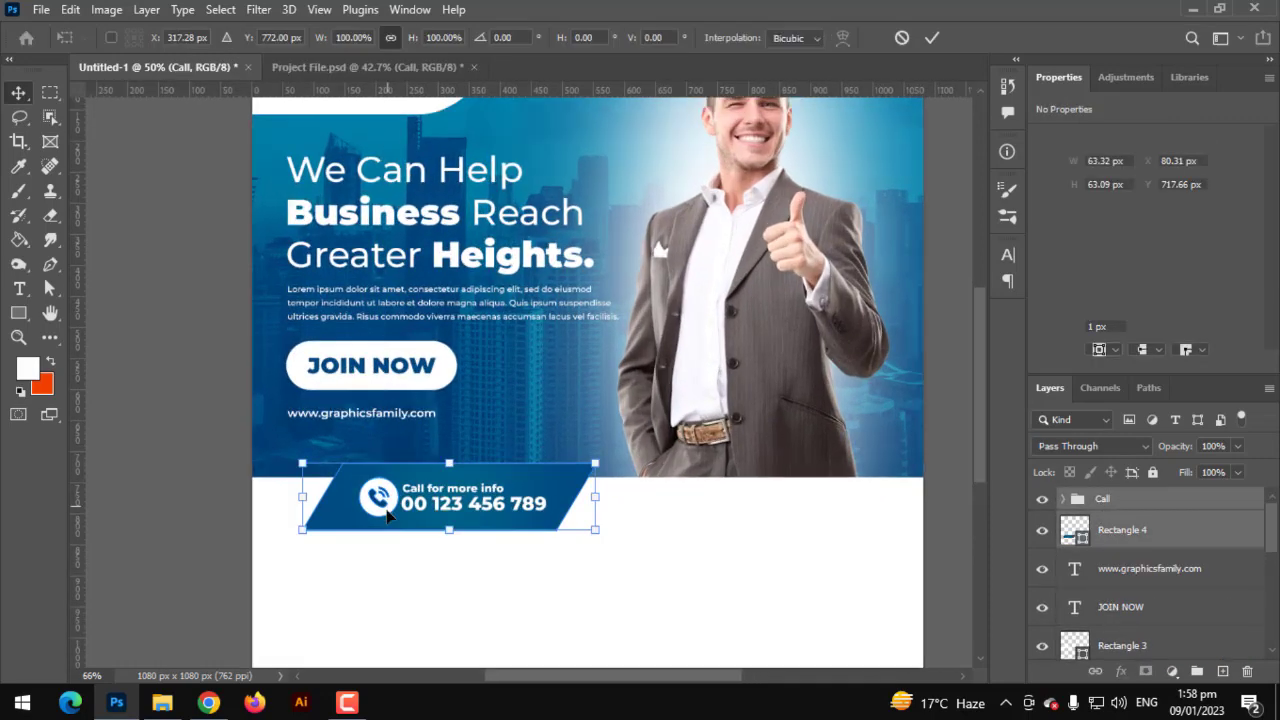
pyautogui.scroll(2, 418, 513)
pyautogui.moveTo(459, 508); pyautogui.dragTo(459, 471)
pyautogui.press('Return')
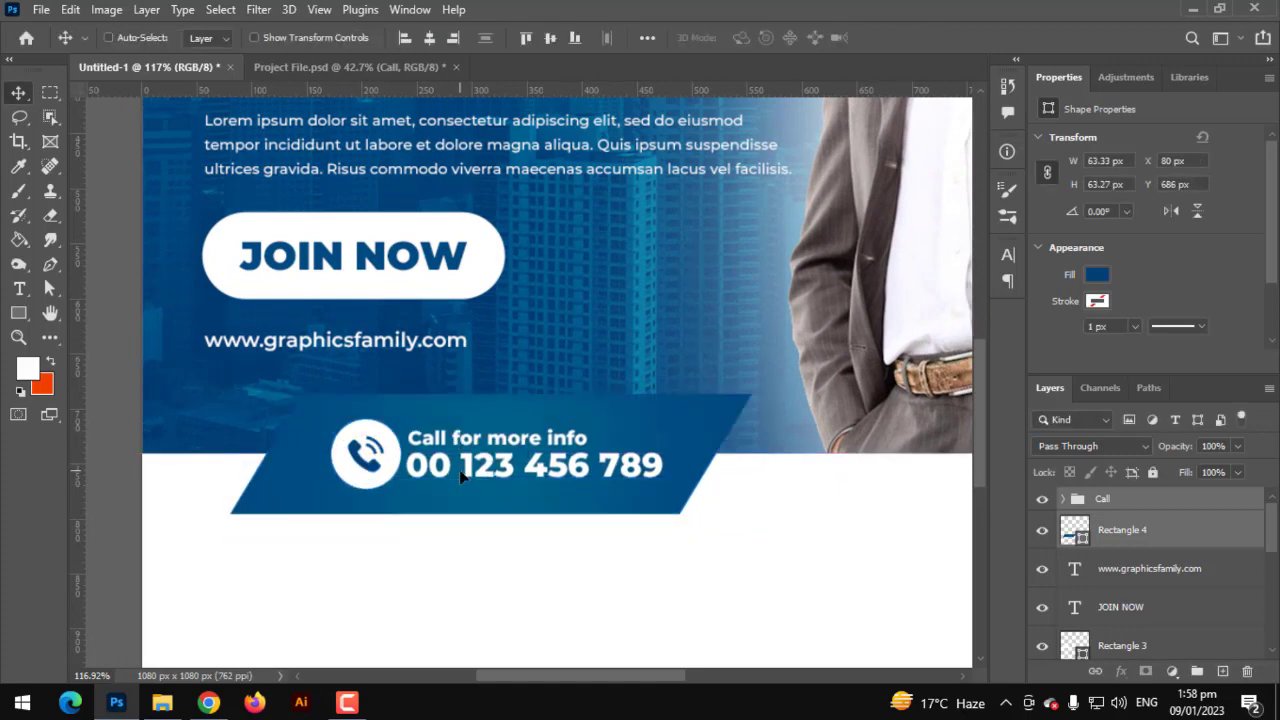
pyautogui.hotkey('ctrl', '0')
pyautogui.scroll(-1, 462, 497)
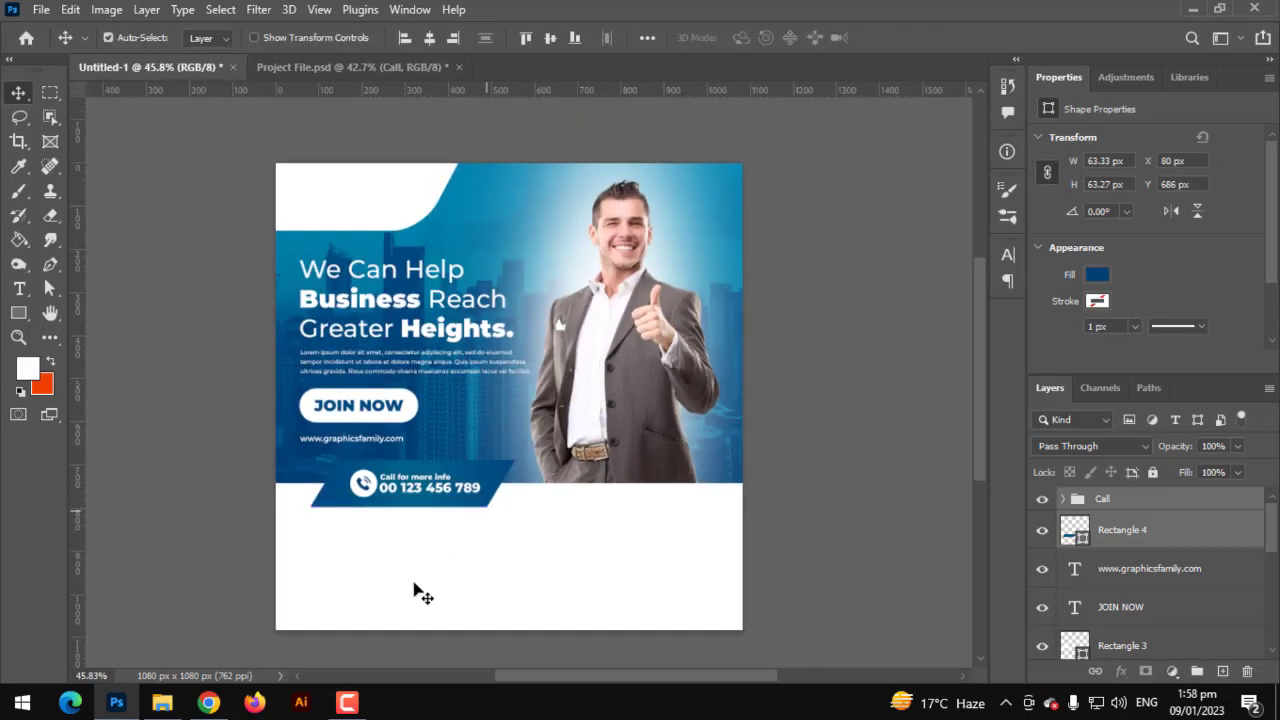
pyautogui.click(18, 313)
pyautogui.click(55, 313)
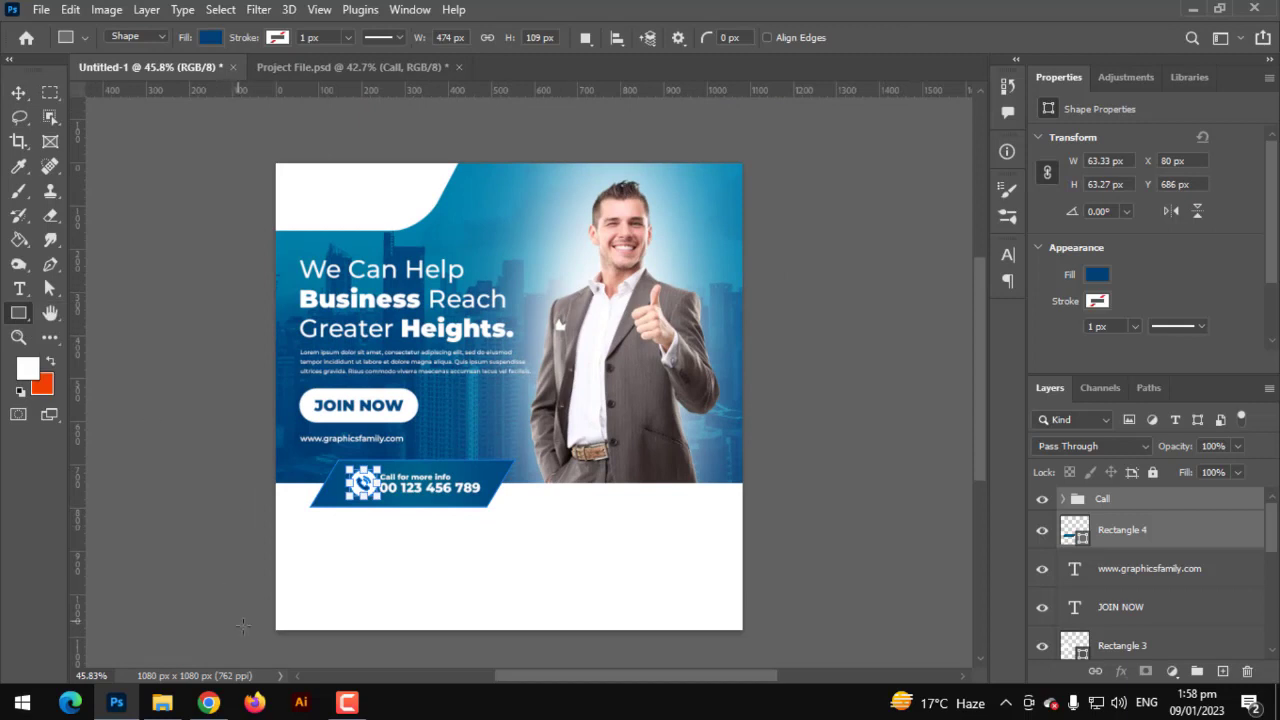
# - Draw a white rectangle across the poster's bottom
pyautogui.moveTo(257, 630); pyautogui.dragTo(748, 582)
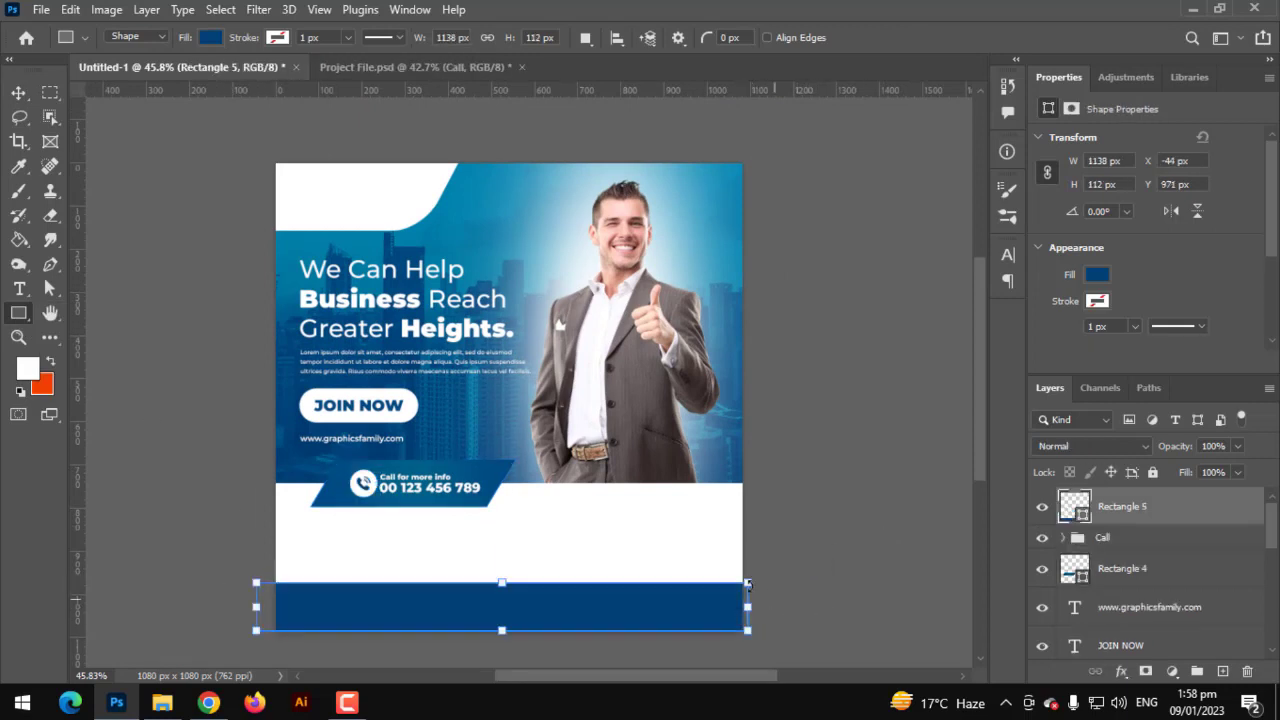
pyautogui.click(210, 38)
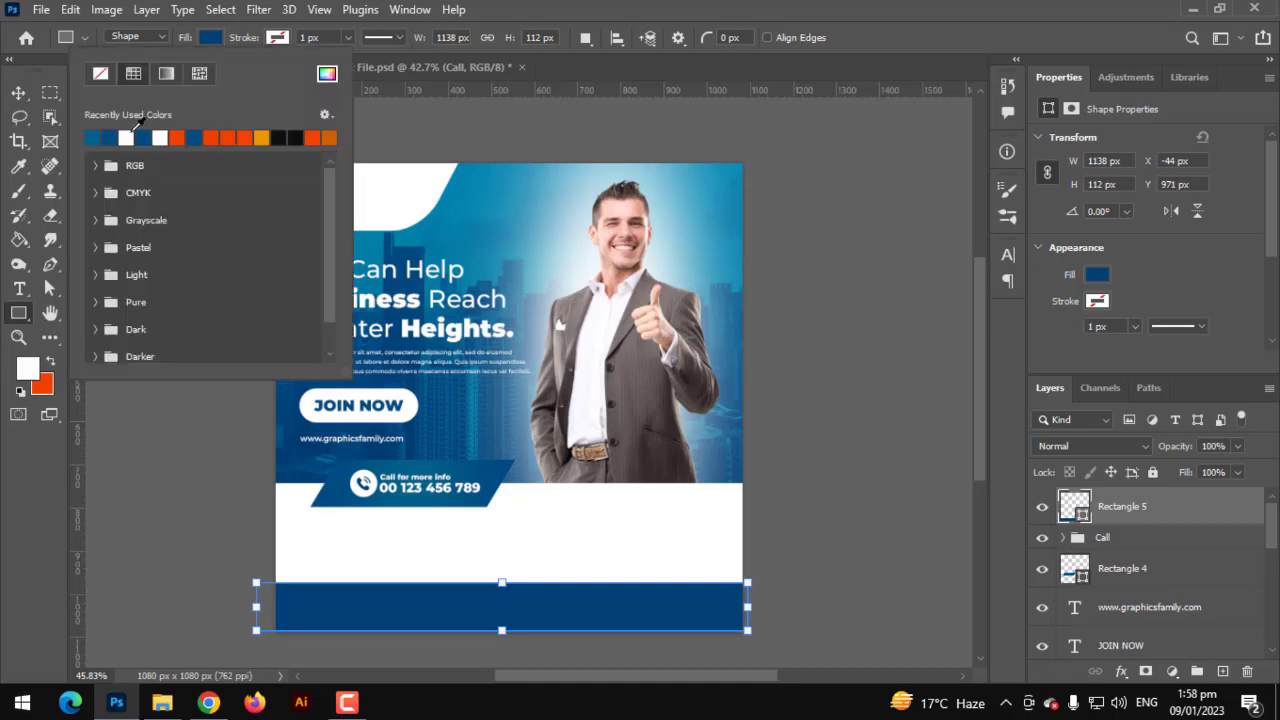
pyautogui.click(126, 137)
pyautogui.click(18, 92)
pyautogui.scroll(-5, 1140, 580)
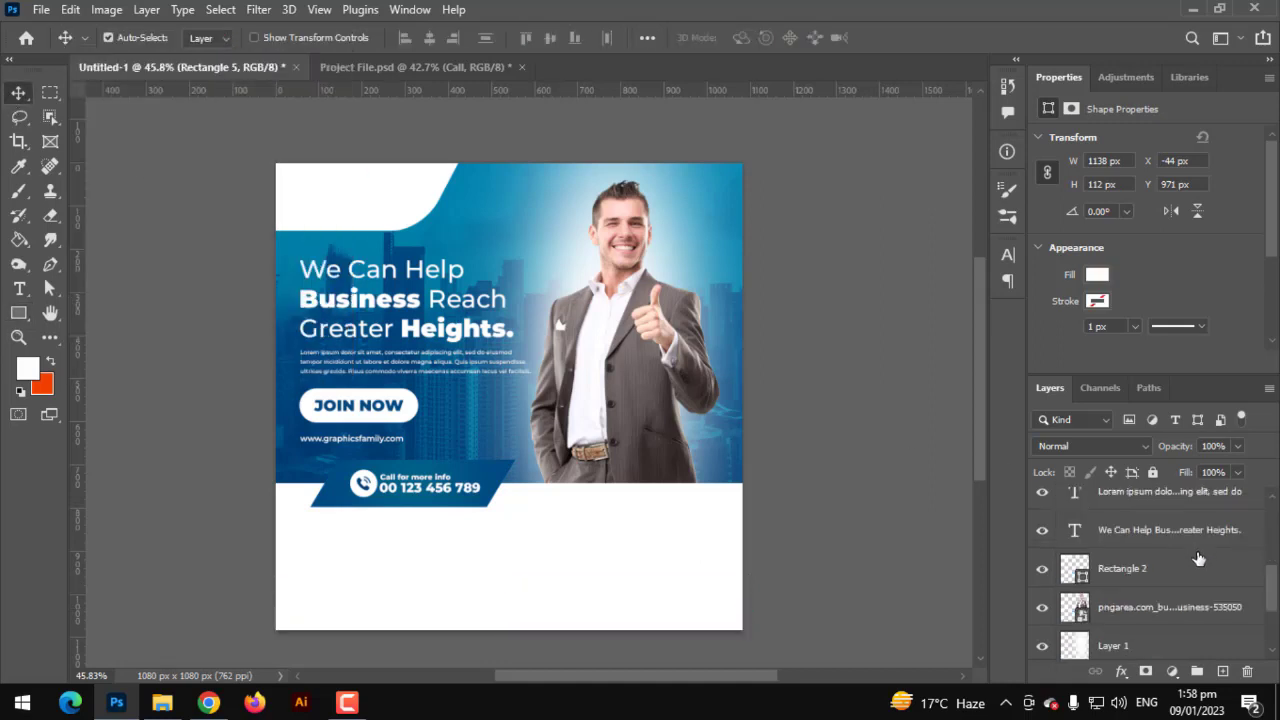
pyautogui.click(1128, 640)
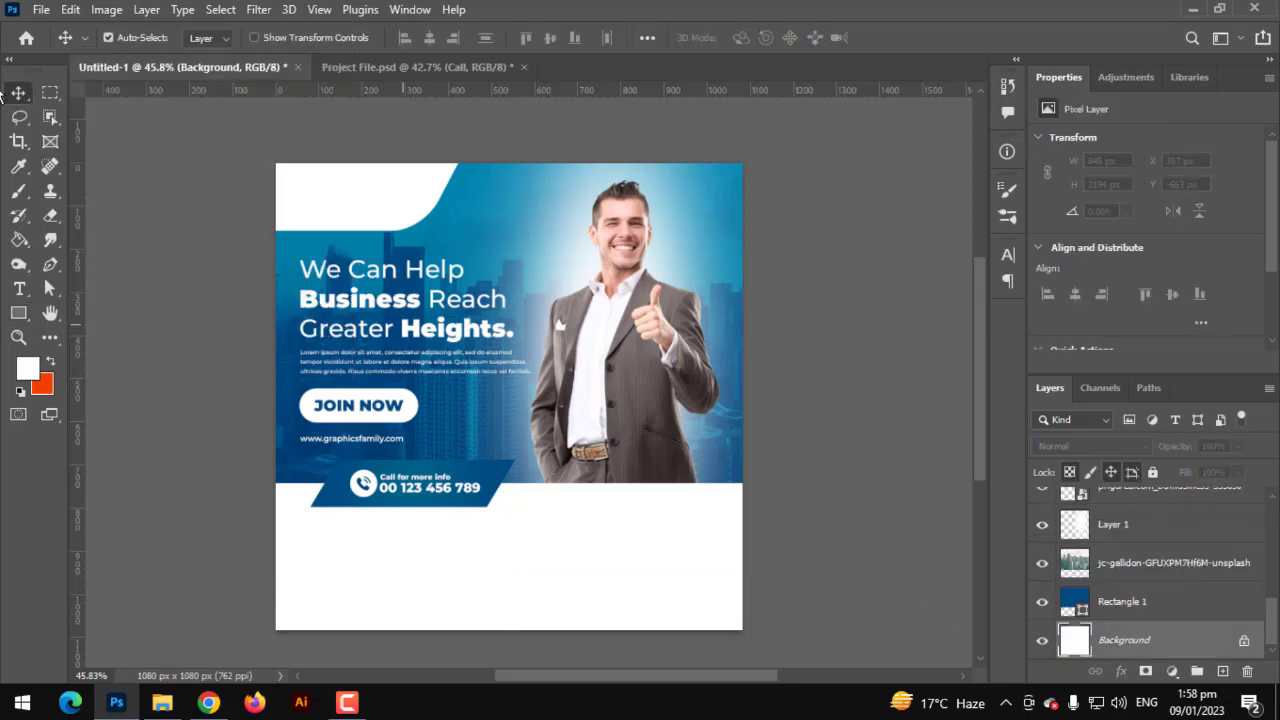
# - Draw Rectangle 6 over the whole canvas above Background and fill it light grey #d5d5d5
pyautogui.click(19, 313)
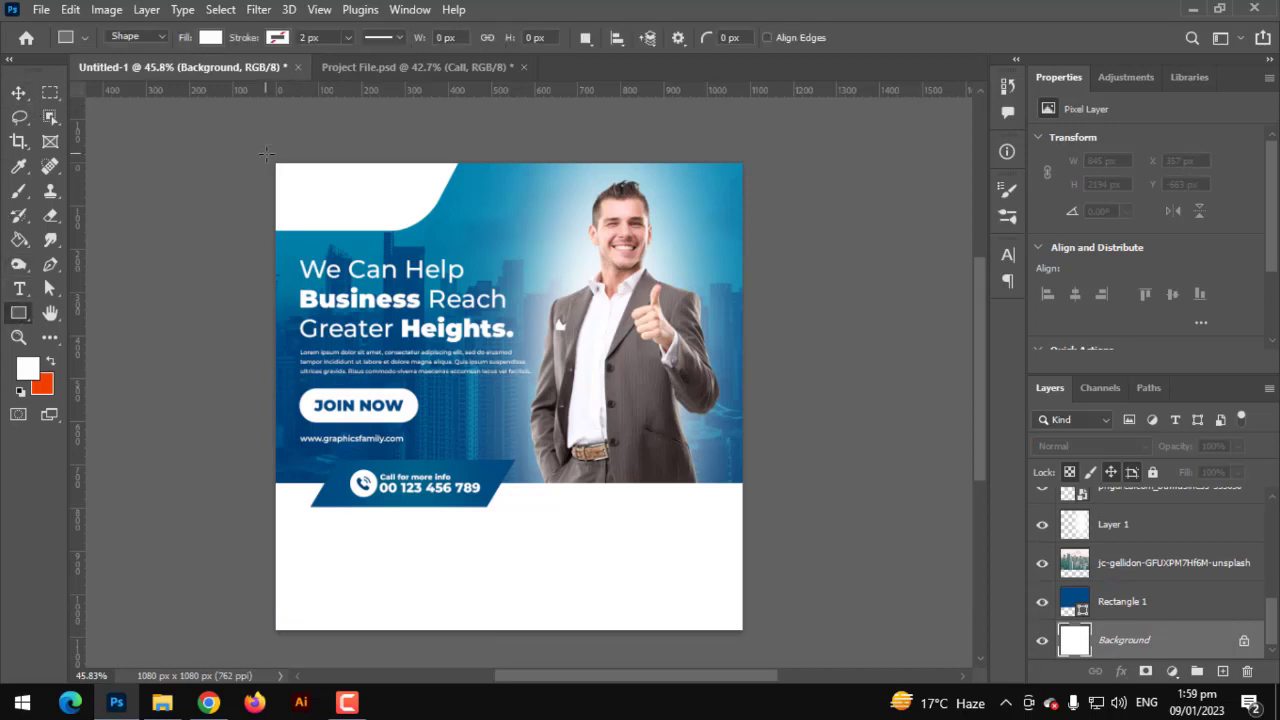
pyautogui.moveTo(267, 157); pyautogui.dragTo(746, 634)
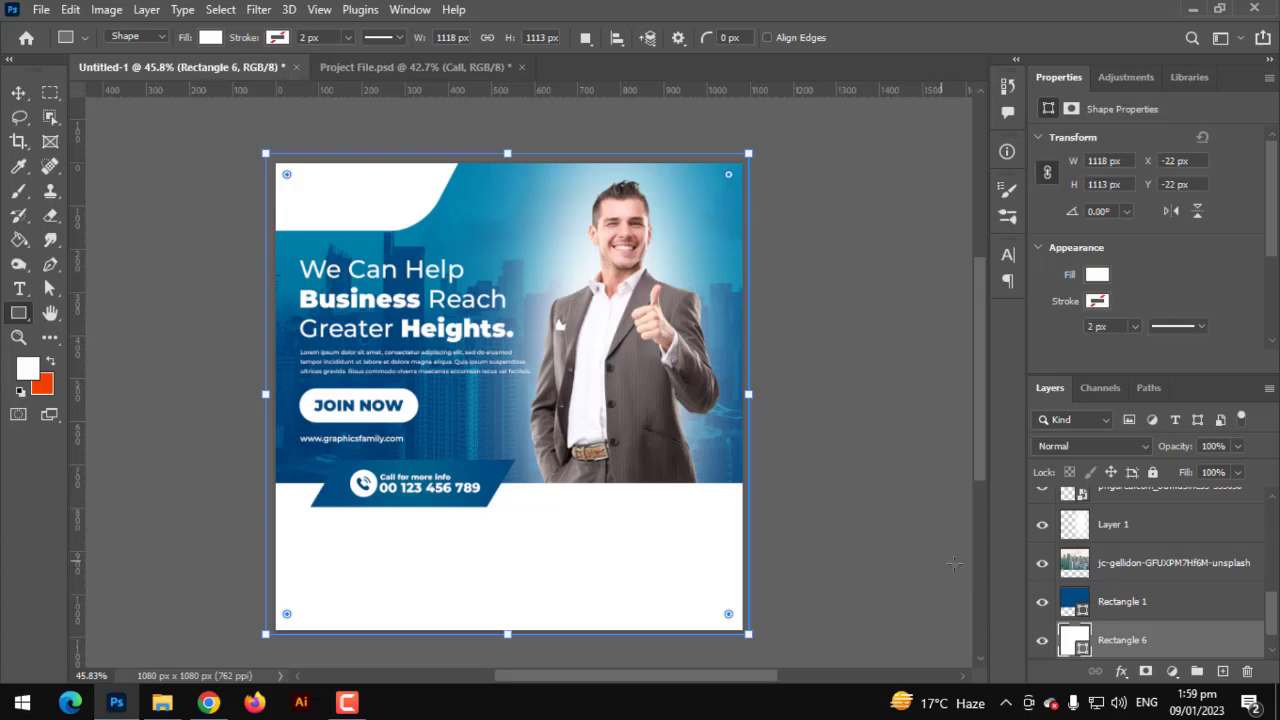
pyautogui.scroll(-1, 1099, 630)
pyautogui.doubleClick(1075, 601)
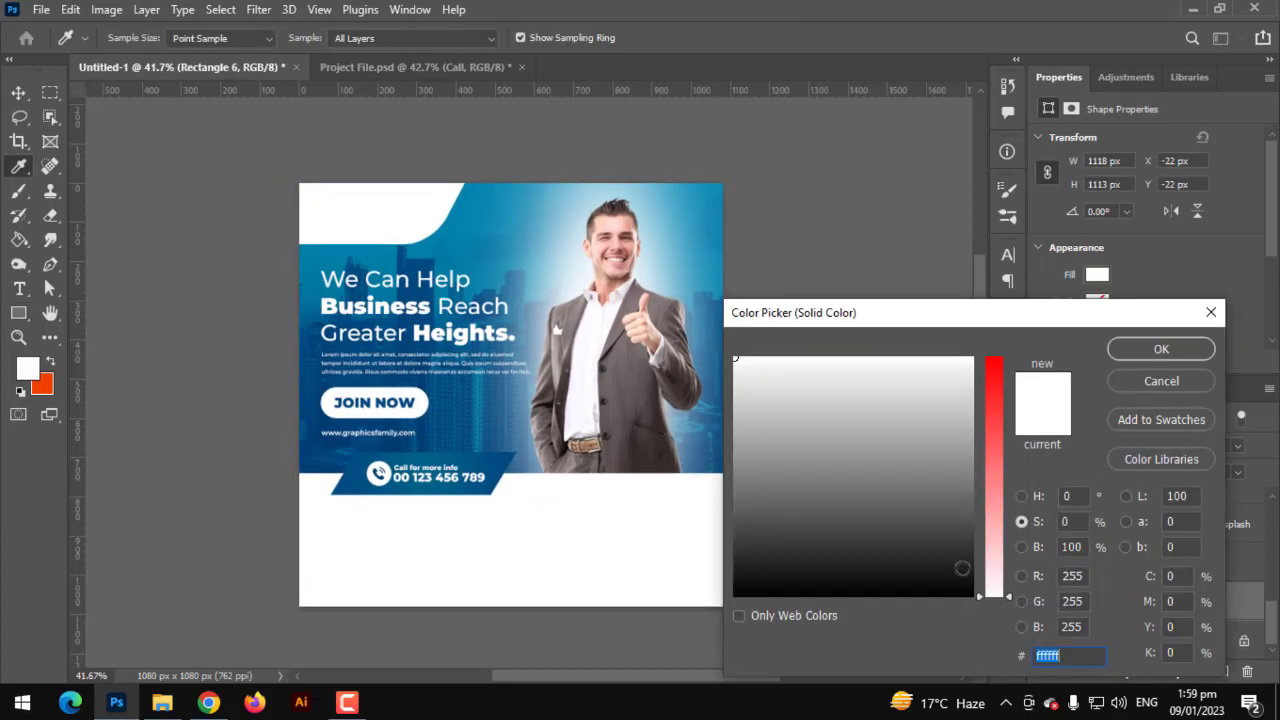
pyautogui.click(654, 420)
pyautogui.moveTo(654, 420); pyautogui.dragTo(518, 396)
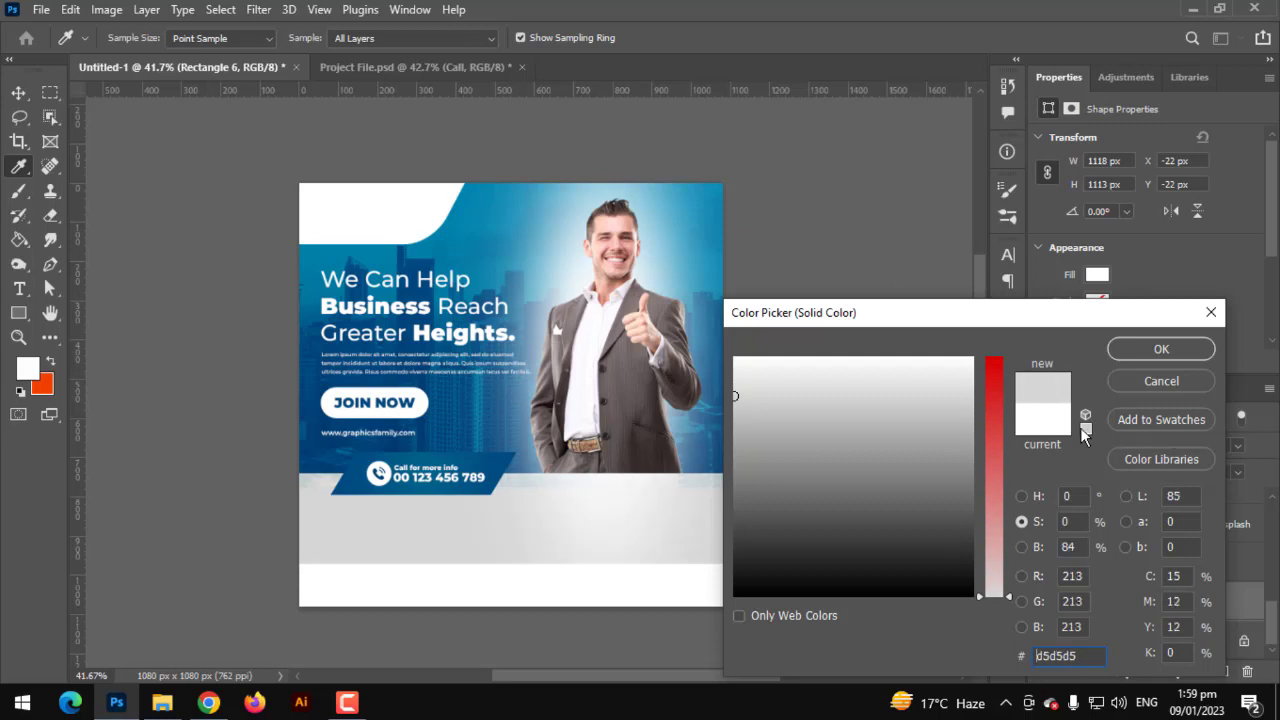
pyautogui.click(1155, 350)
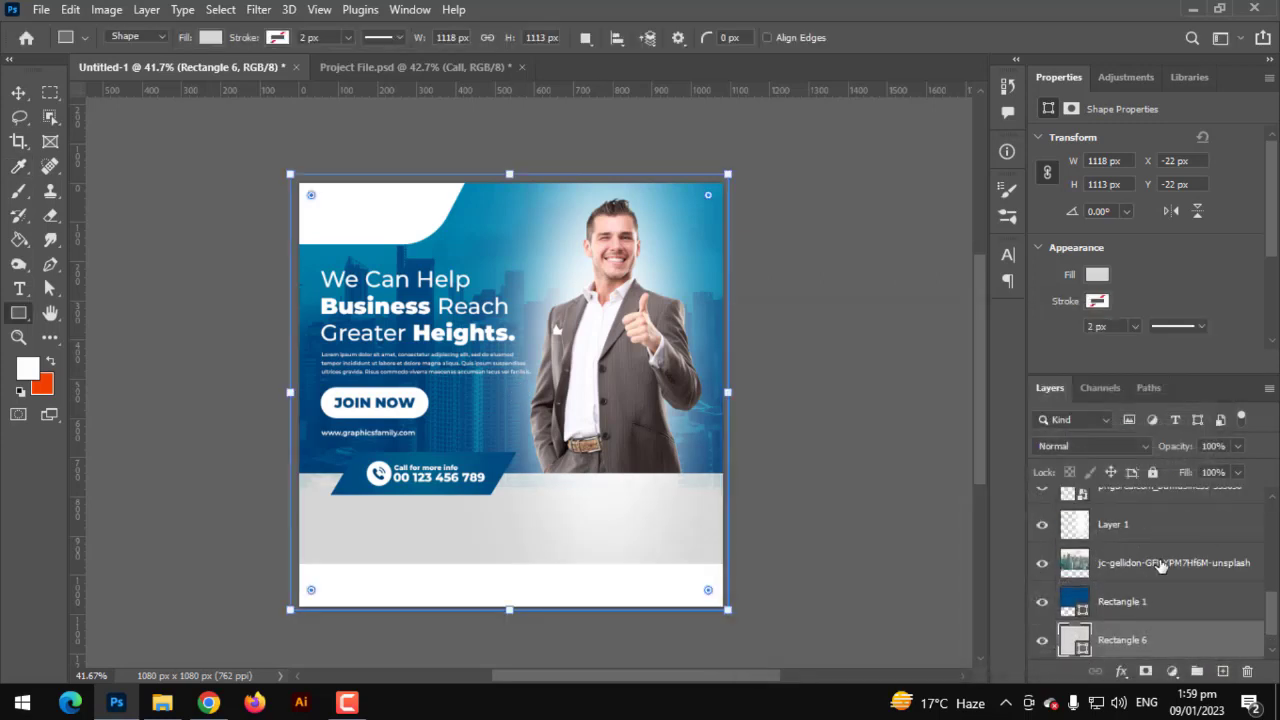
pyautogui.click(1118, 538)
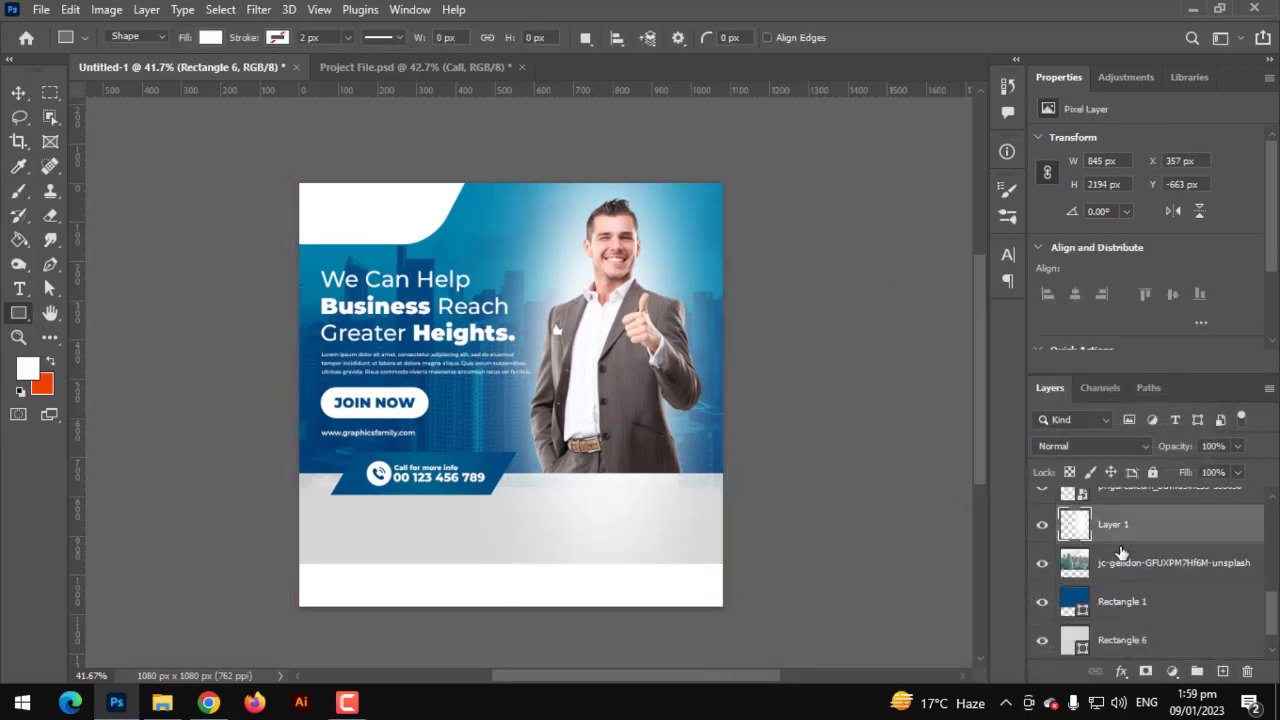
# - Clip the white glow Layer 1 to the skyline photo, and the photo into Rectangle 1
pyautogui.keyDown('alt'); pyautogui.click(1118, 541); pyautogui.keyUp('alt')
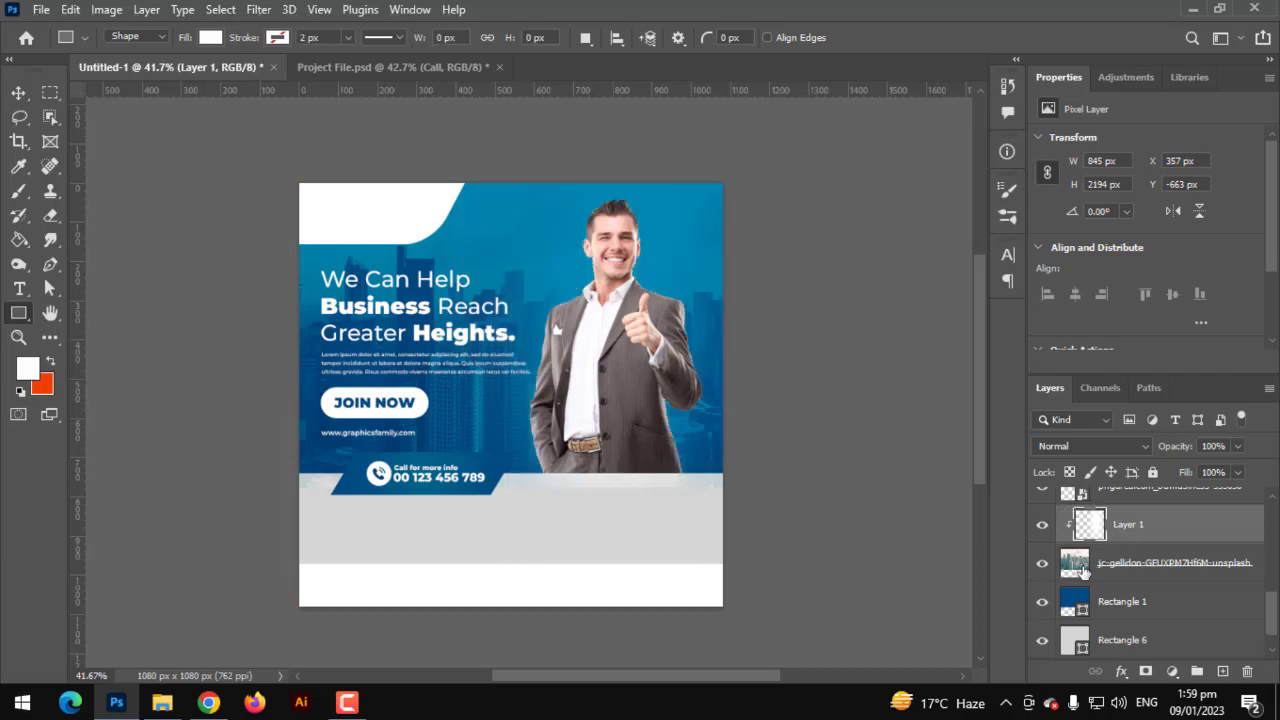
pyautogui.hotkey('ctrl', 'alt', 'g')
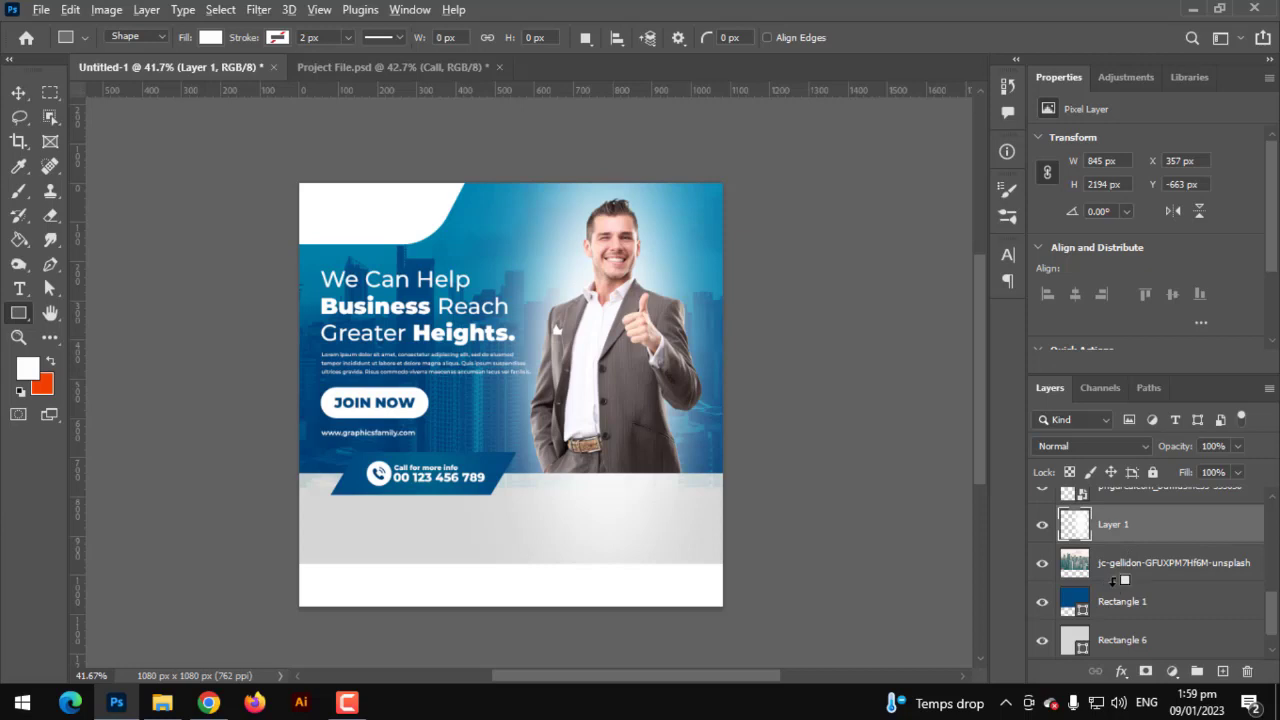
pyautogui.keyDown('alt'); pyautogui.click(1133, 594); pyautogui.keyUp('alt')
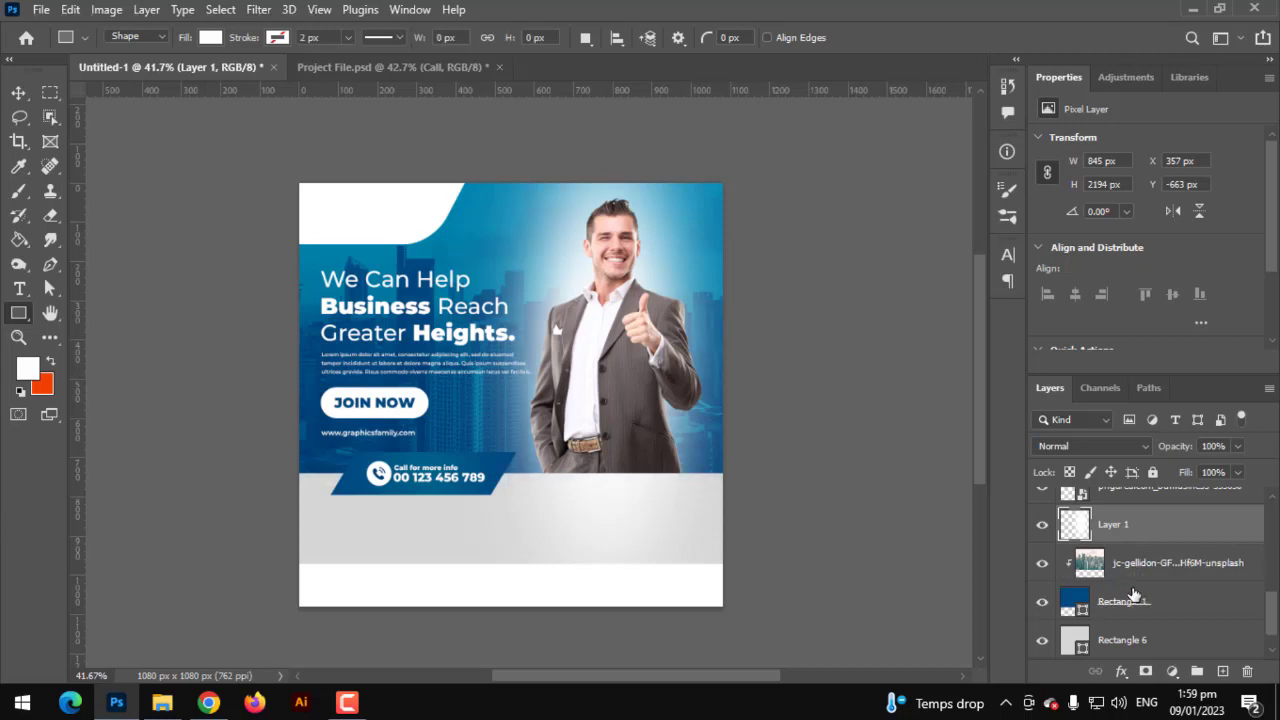
pyautogui.keyDown('alt'); pyautogui.click(1122, 541); pyautogui.keyUp('alt')
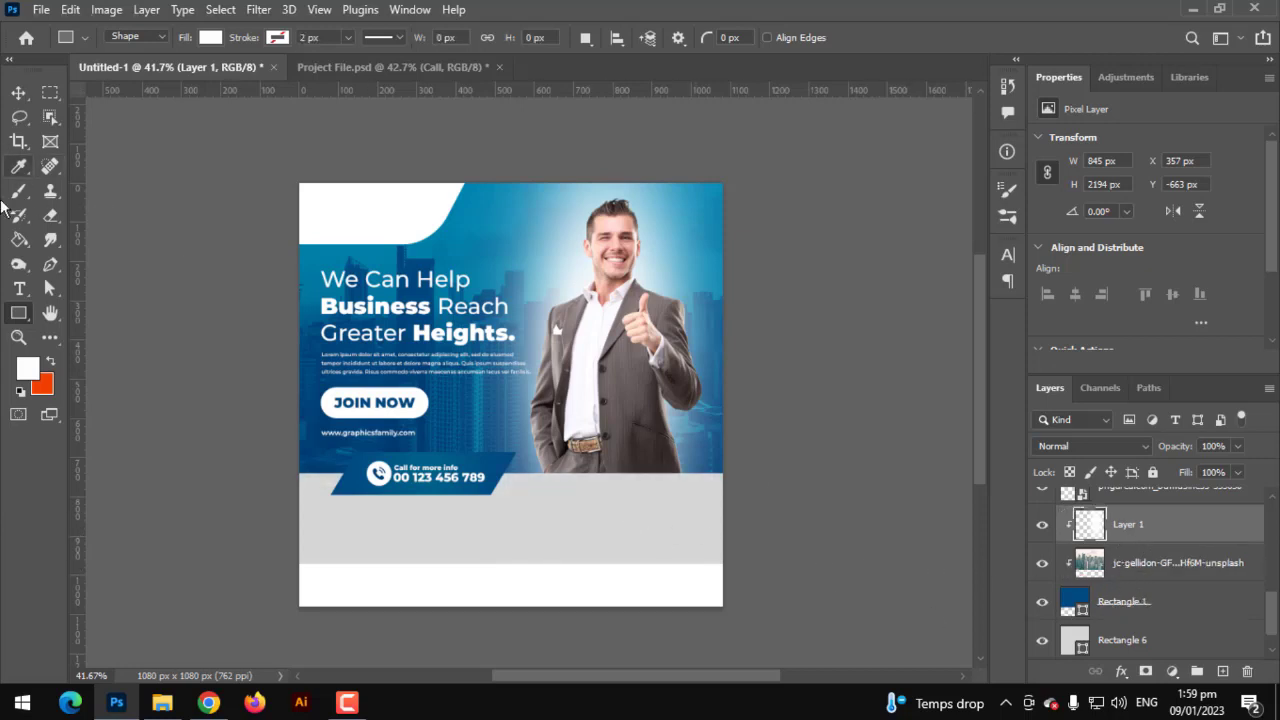
pyautogui.click(18, 92)
pyautogui.scroll(3, 427, 495)
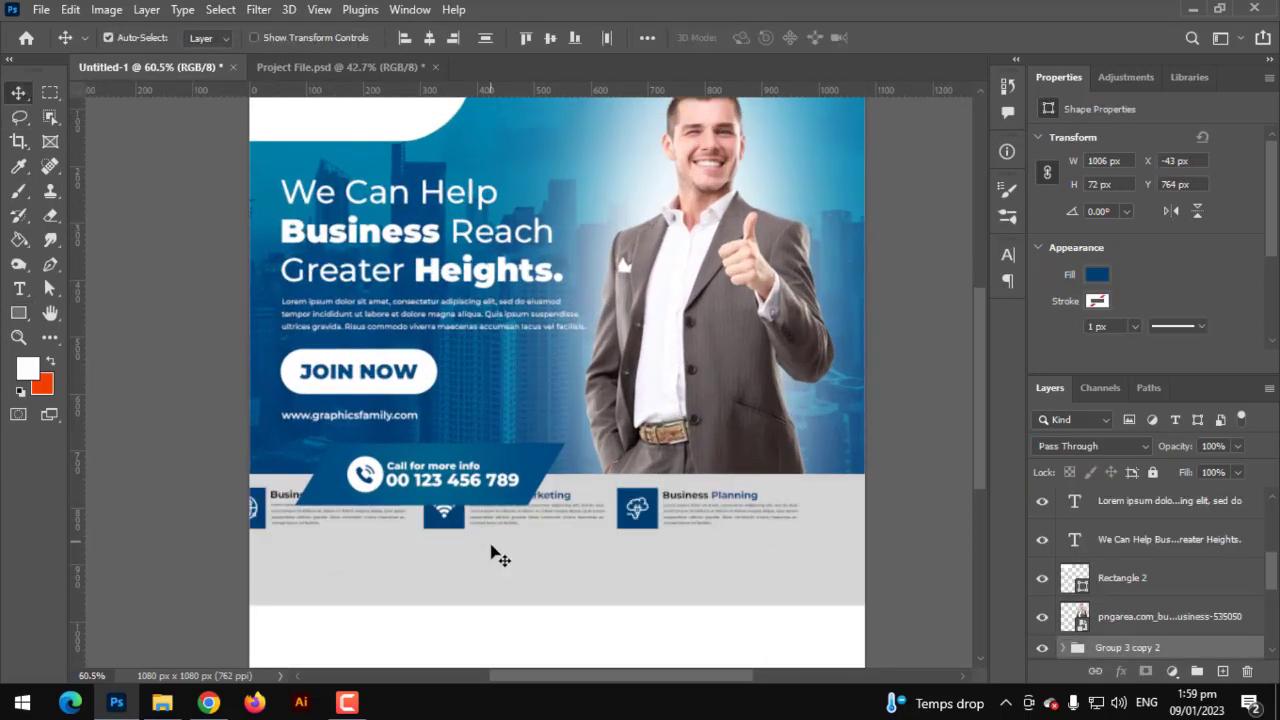
pyautogui.hotkey('ctrl', 't')
# - Move the services row down into the grey band and duplicate the blue call banner to the right
pyautogui.moveTo(510, 520); pyautogui.dragTo(658, 565)
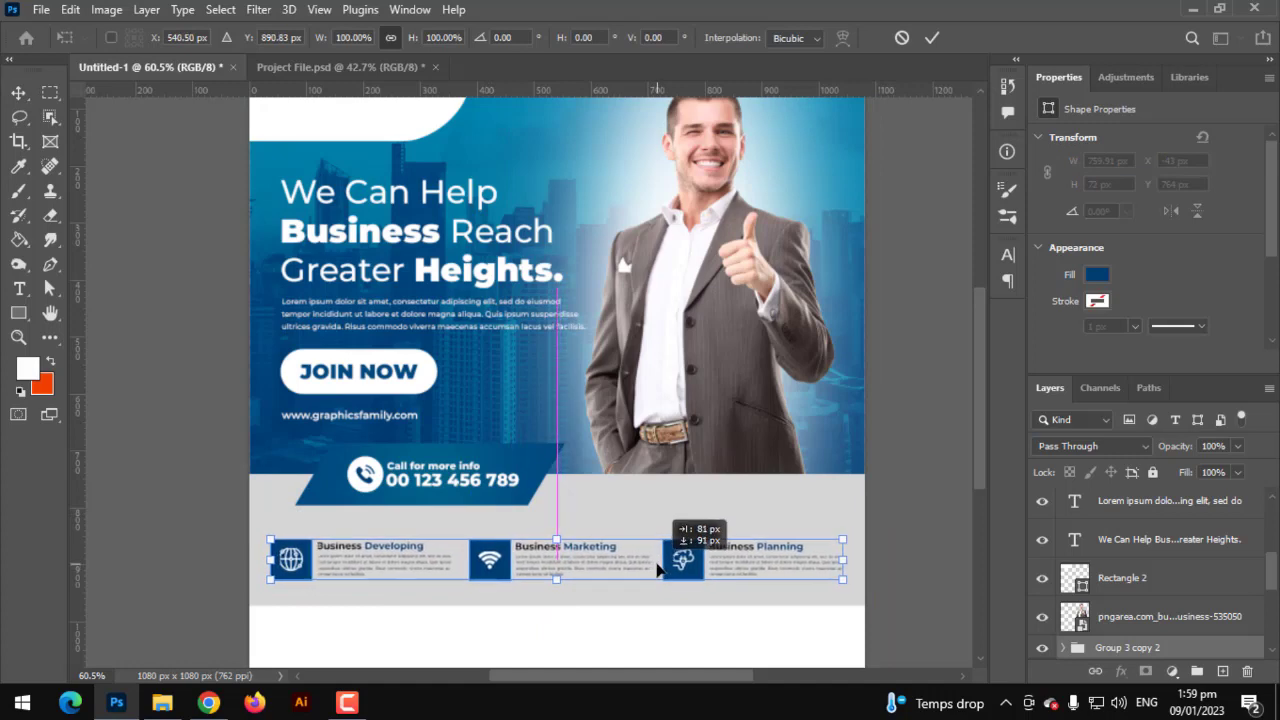
pyautogui.moveTo(657, 567); pyautogui.dragTo(659, 570)
pyautogui.press('Return')
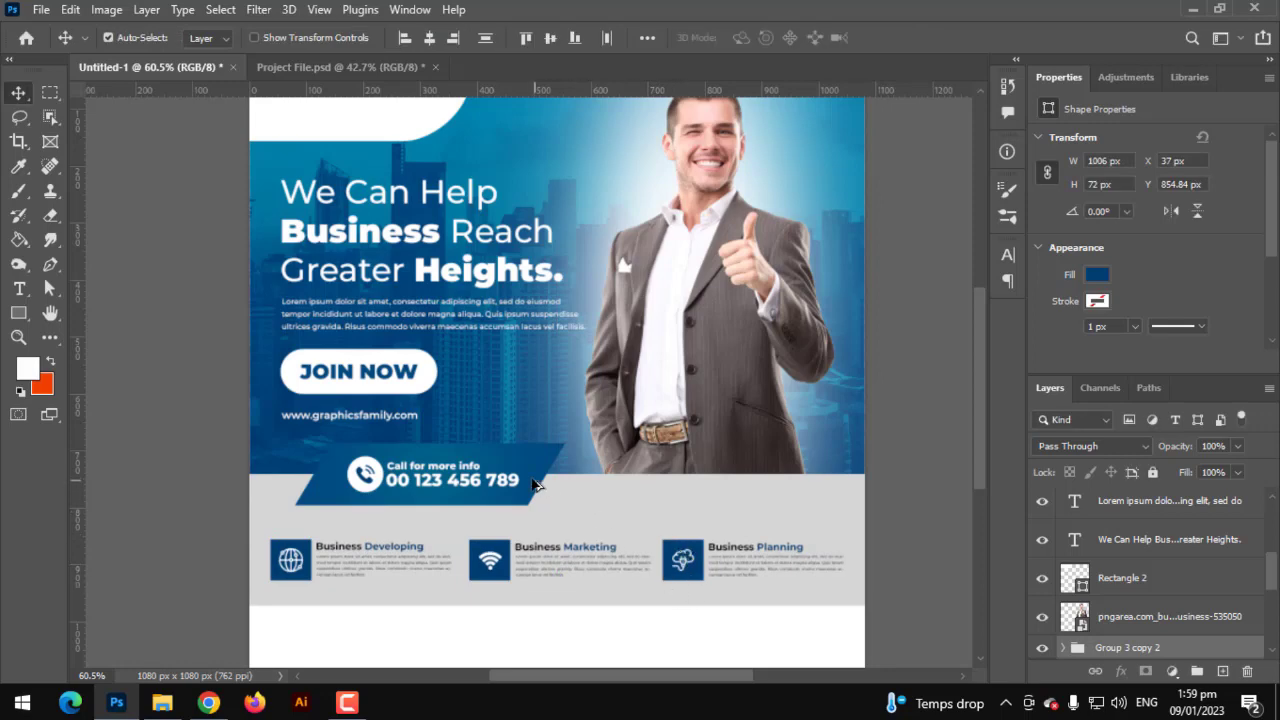
pyautogui.moveTo(533, 484); pyautogui.dragTo(858, 489)
pyautogui.hotkey('ctrl', 't')
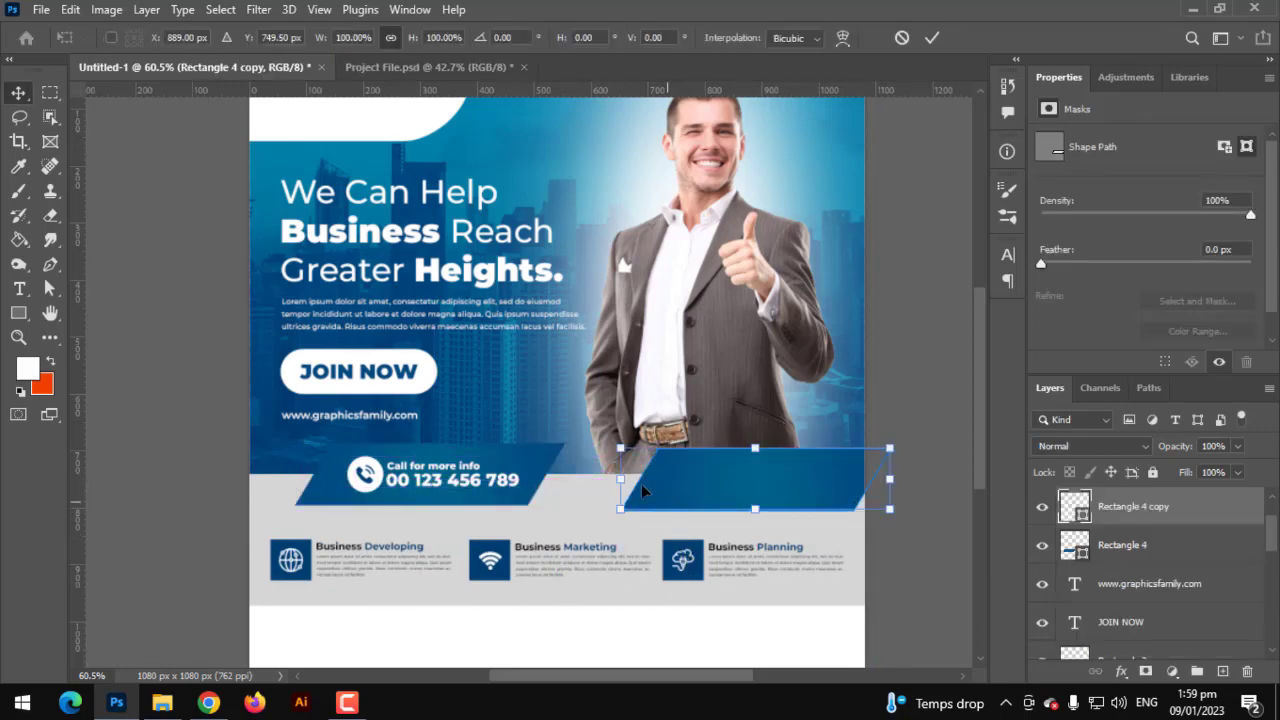
# - Shrink the duplicated banner and set it at the photo's bottom-right edge
pyautogui.moveTo(618, 479); pyautogui.dragTo(789, 476)
pyautogui.press('Return')
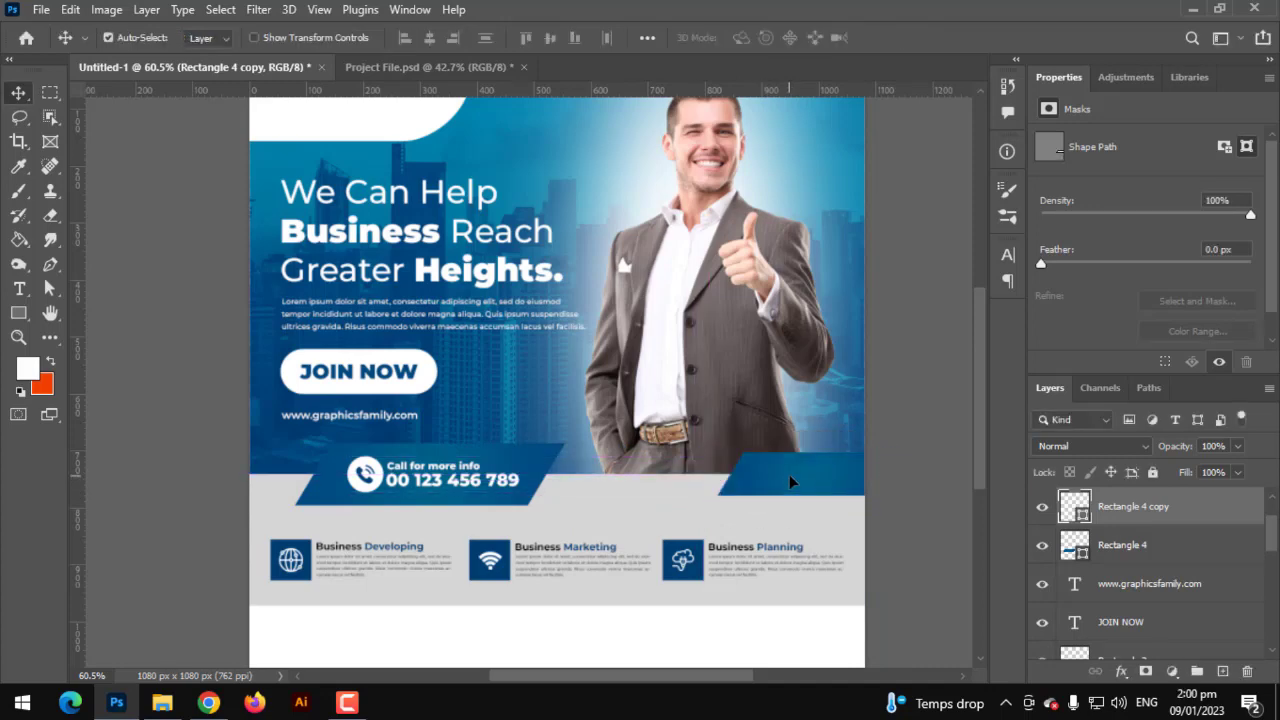
pyautogui.scroll(4, 764, 486)
# - Add the person's name in white capitals, enlarge it and place it on the small banner
pyautogui.rightClick(42, 295)
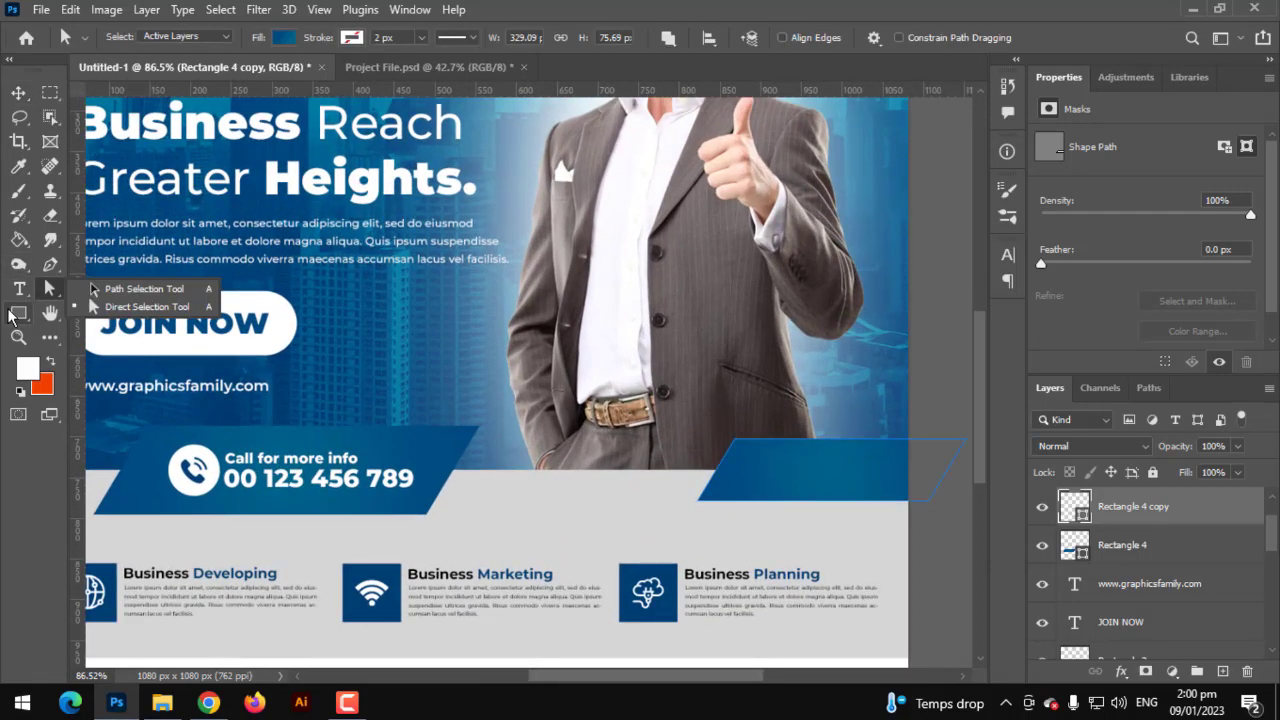
pyautogui.click(18, 288)
pyautogui.click(497, 524)
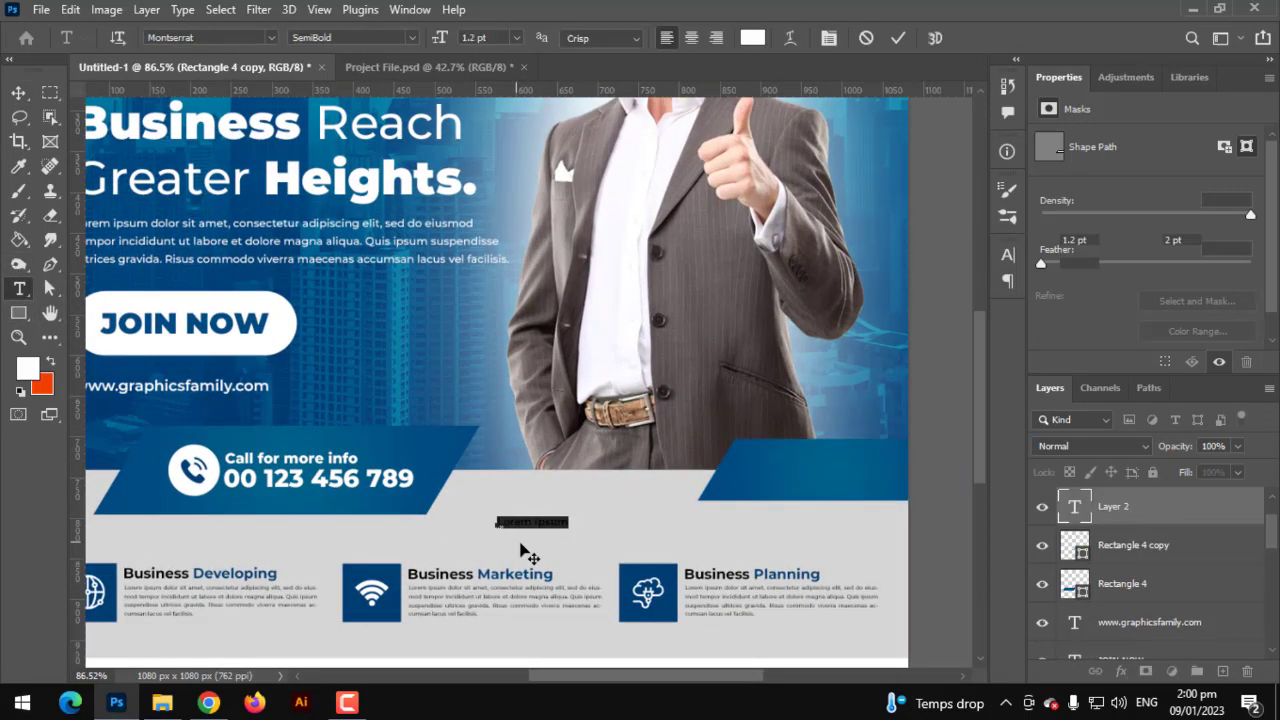
pyautogui.click(523, 545)
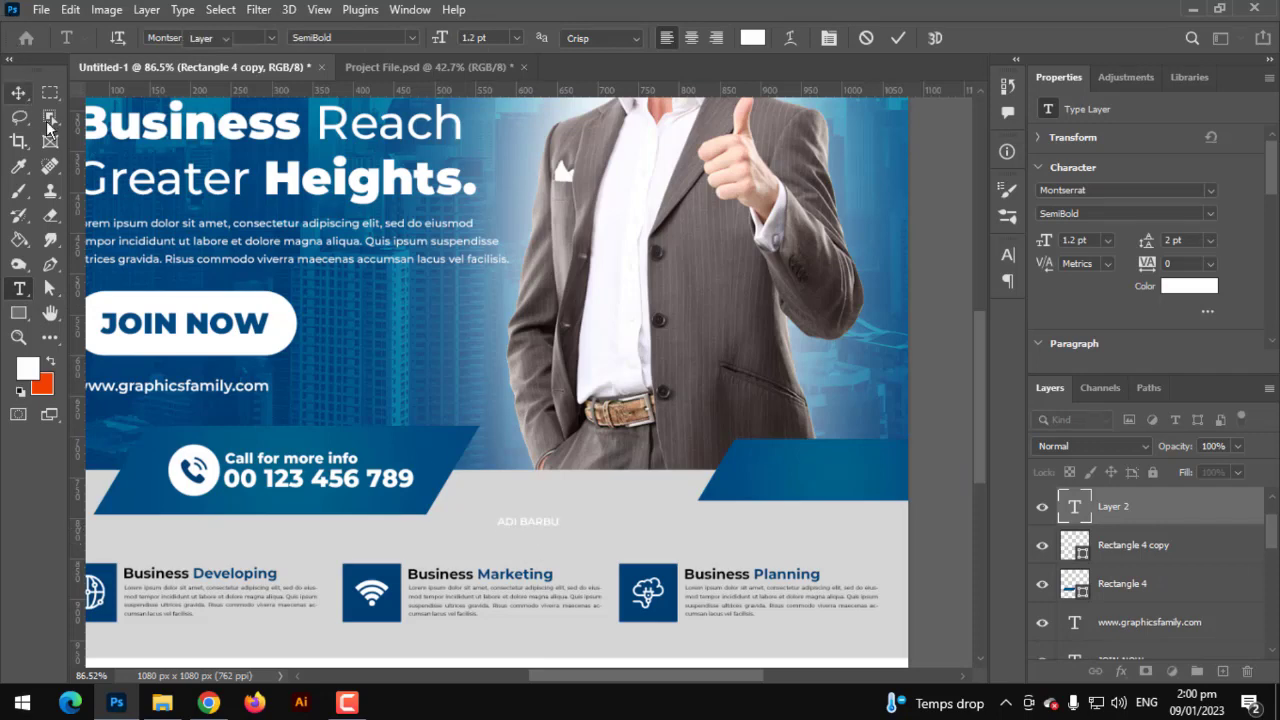
pyautogui.hotkey('ctrl', 't')
pyautogui.moveTo(562, 524); pyautogui.dragTo(895, 471)
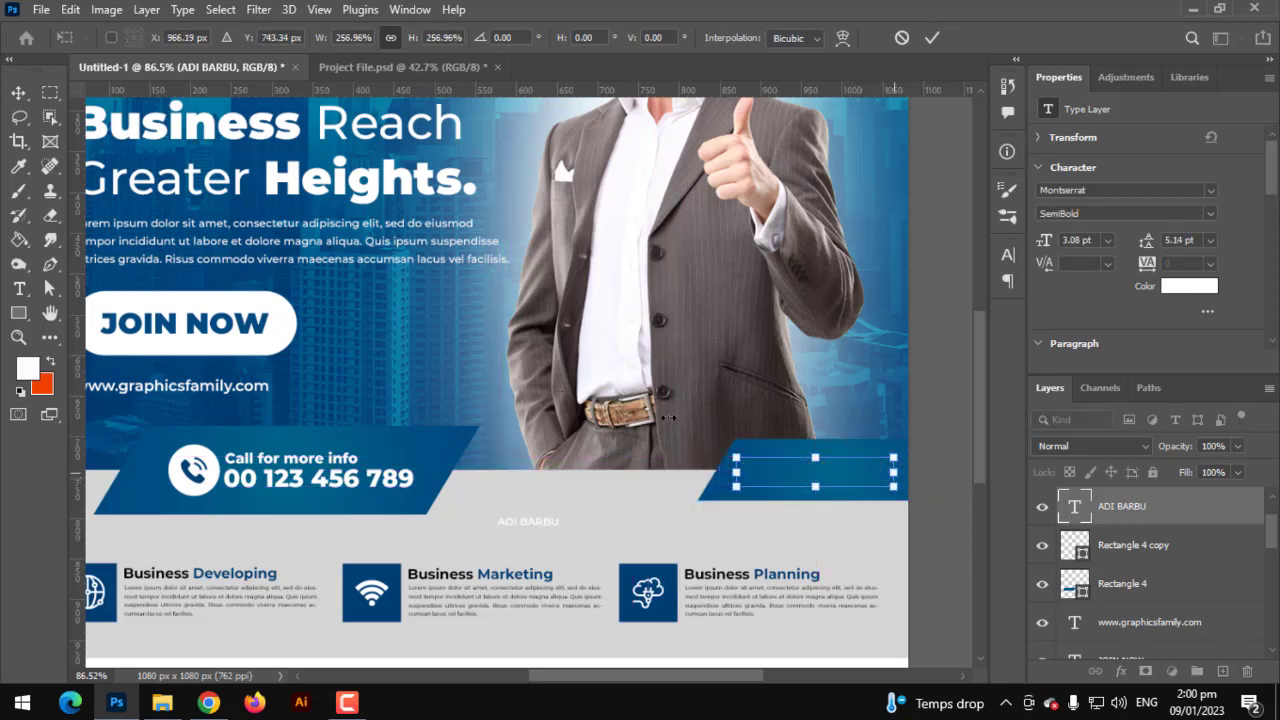
pyautogui.press('Return')
pyautogui.scroll(-5, 664, 418)
pyautogui.scroll(3, 585, 565)
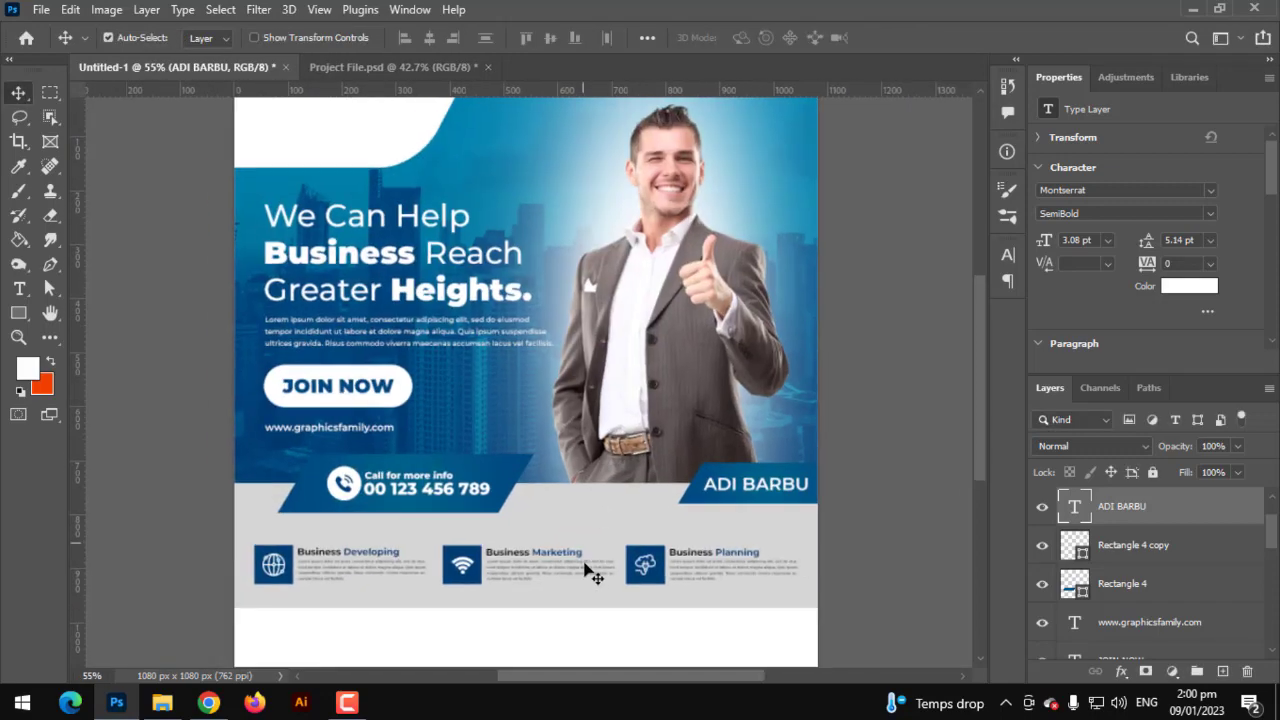
pyautogui.moveTo(585, 481); pyautogui.dragTo(604, 428)
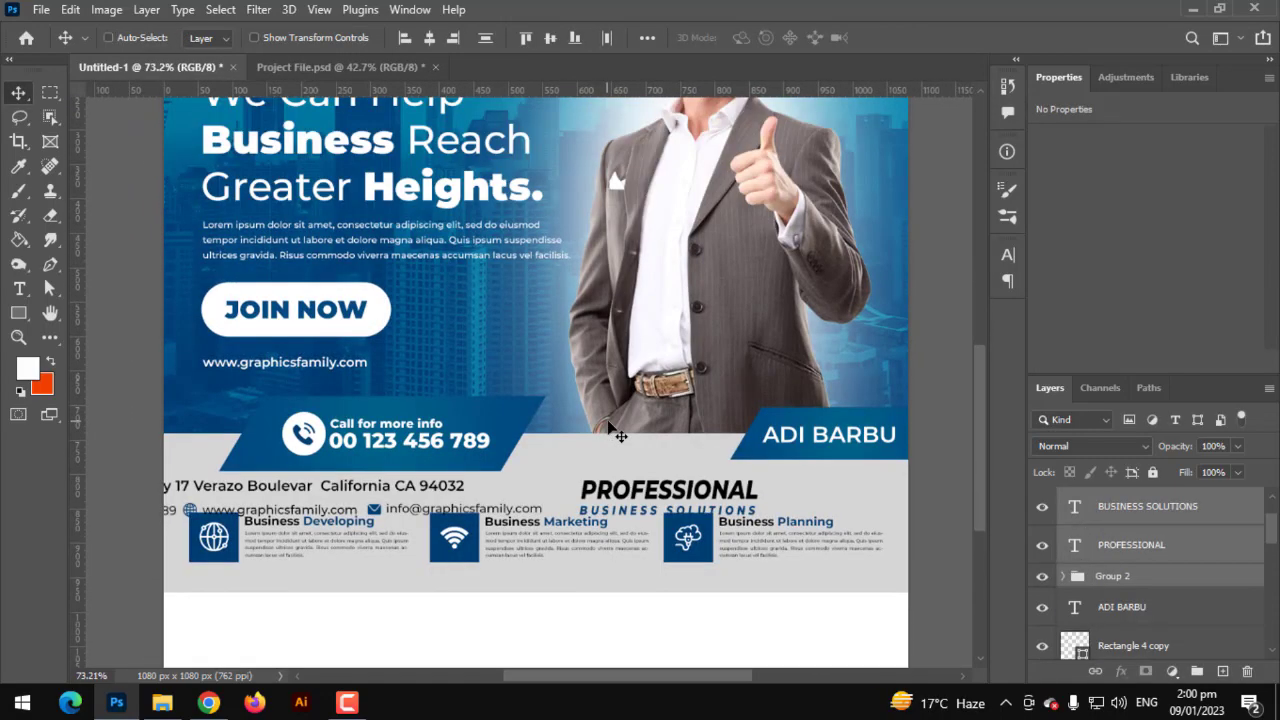
# - Move the contact footer text into the bottom white strip and stack its layers above Rectangle 5
pyautogui.hotkey('ctrl', 't')
pyautogui.scroll(-3, 610, 480)
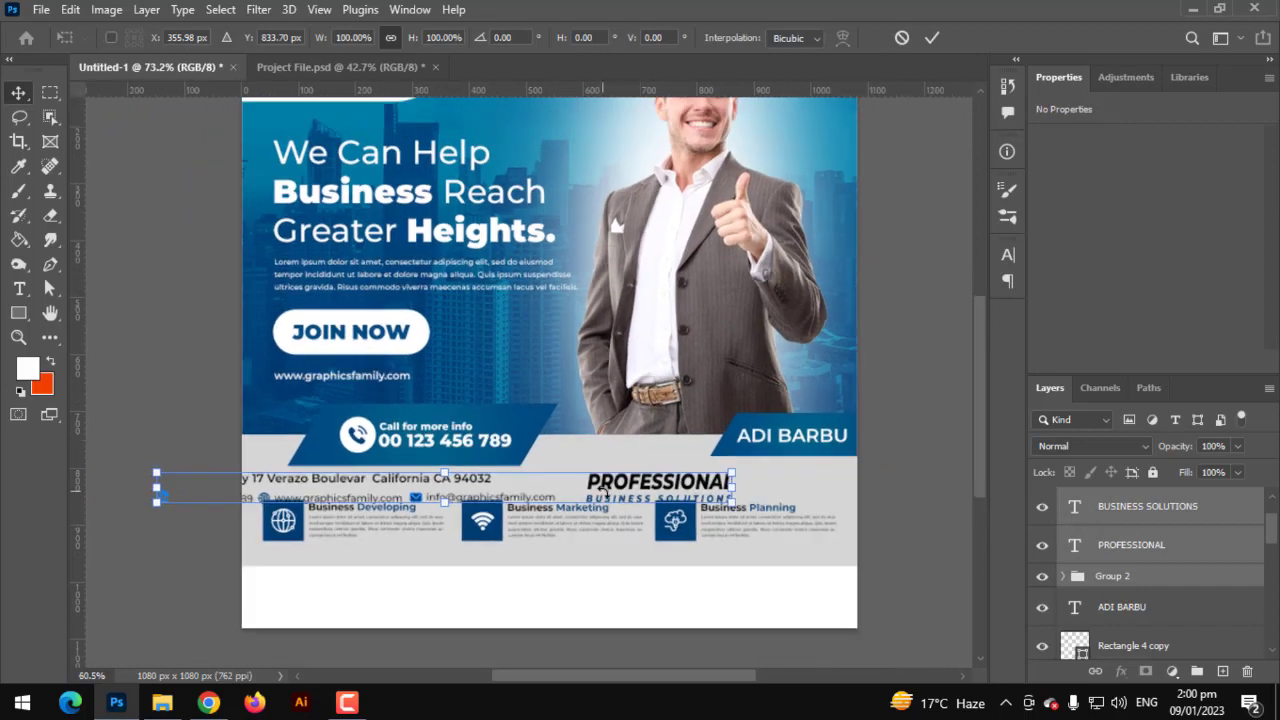
pyautogui.moveTo(613, 490); pyautogui.dragTo(716, 587)
pyautogui.scroll(1, 1160, 606)
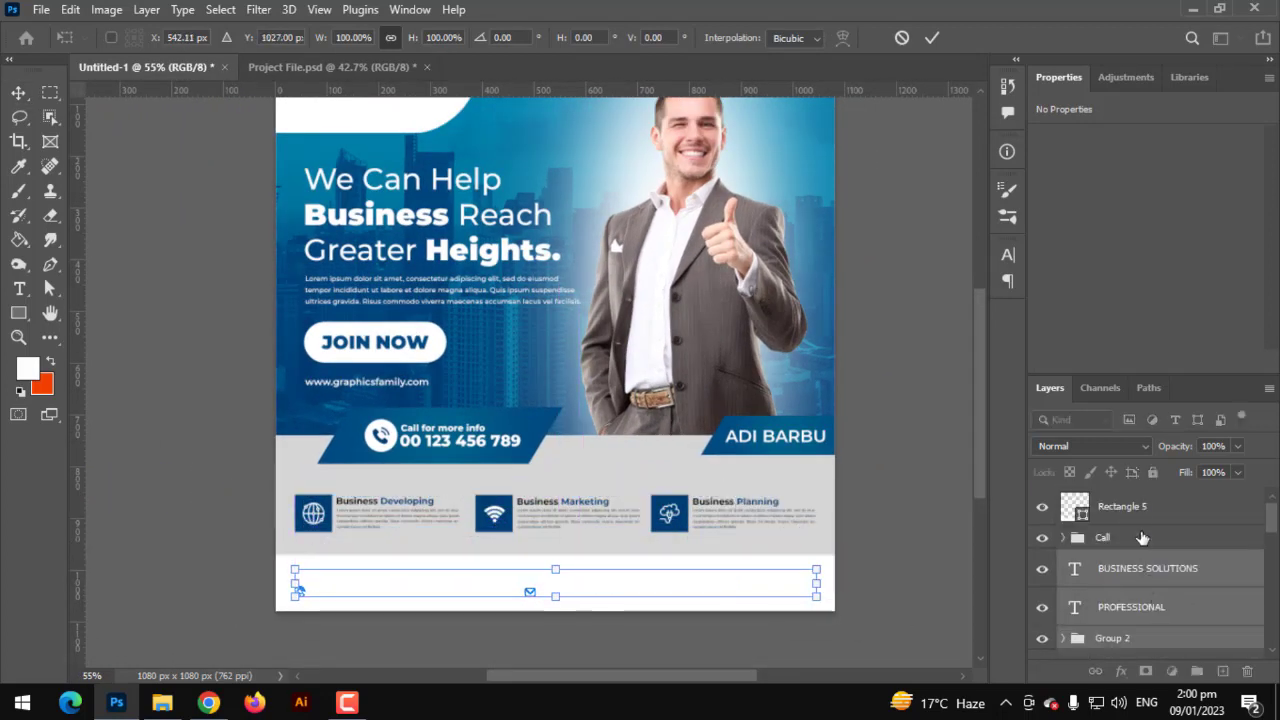
pyautogui.moveTo(1144, 562); pyautogui.dragTo(1136, 491)
# - Fit the post on screen, deselect all layers and paste in the GRAPHICS FAMILY logo
pyautogui.scroll(3, 603, 584)
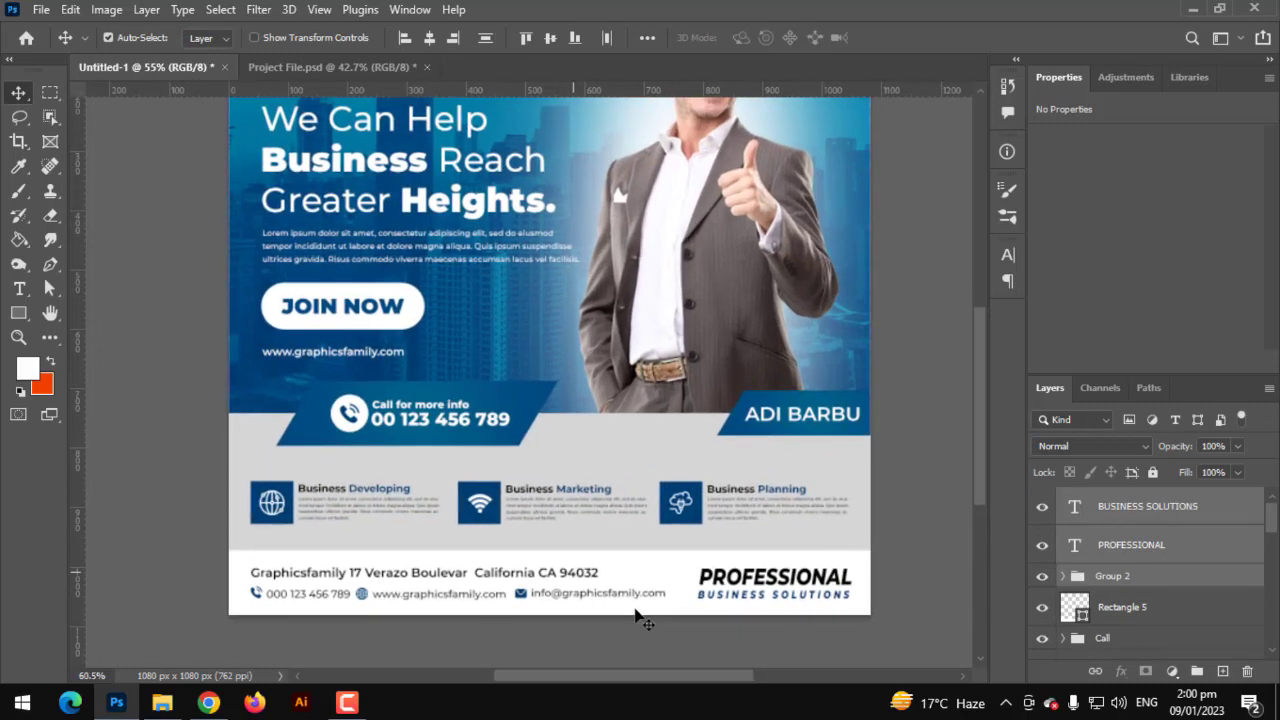
pyautogui.hotkey('ctrl', '0')
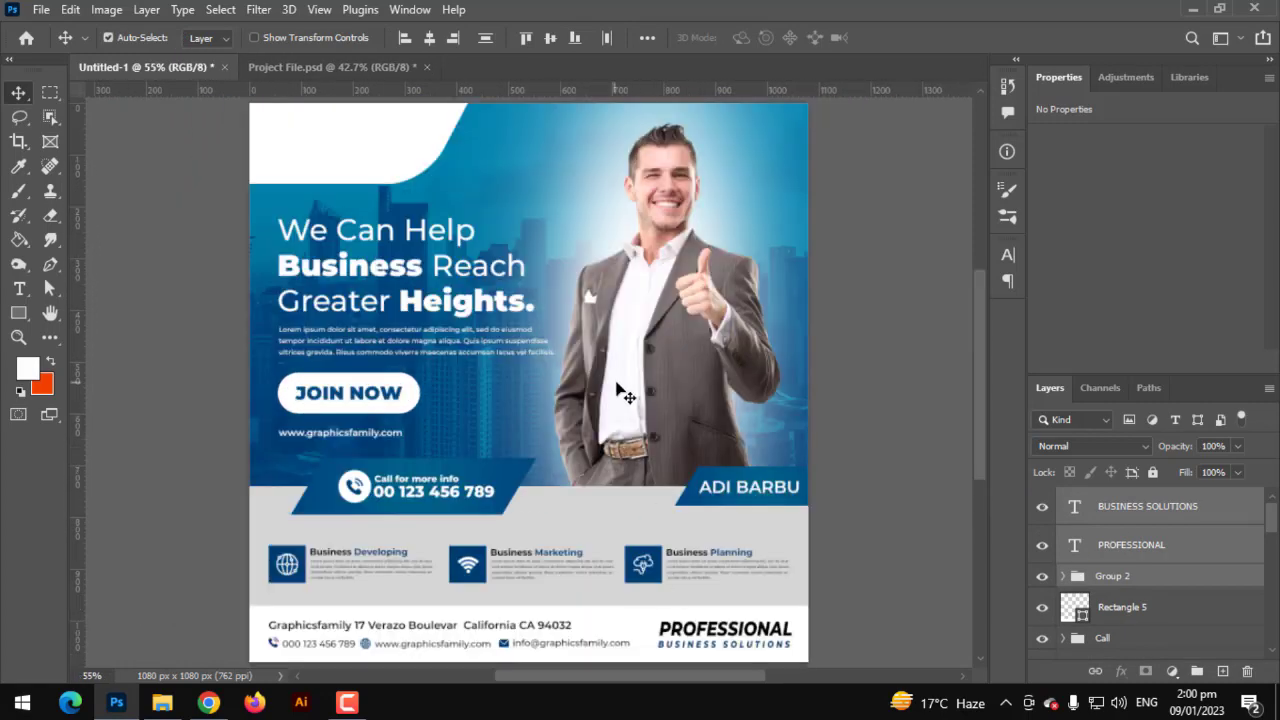
pyautogui.scroll(-1, 625, 395)
pyautogui.click(830, 437)
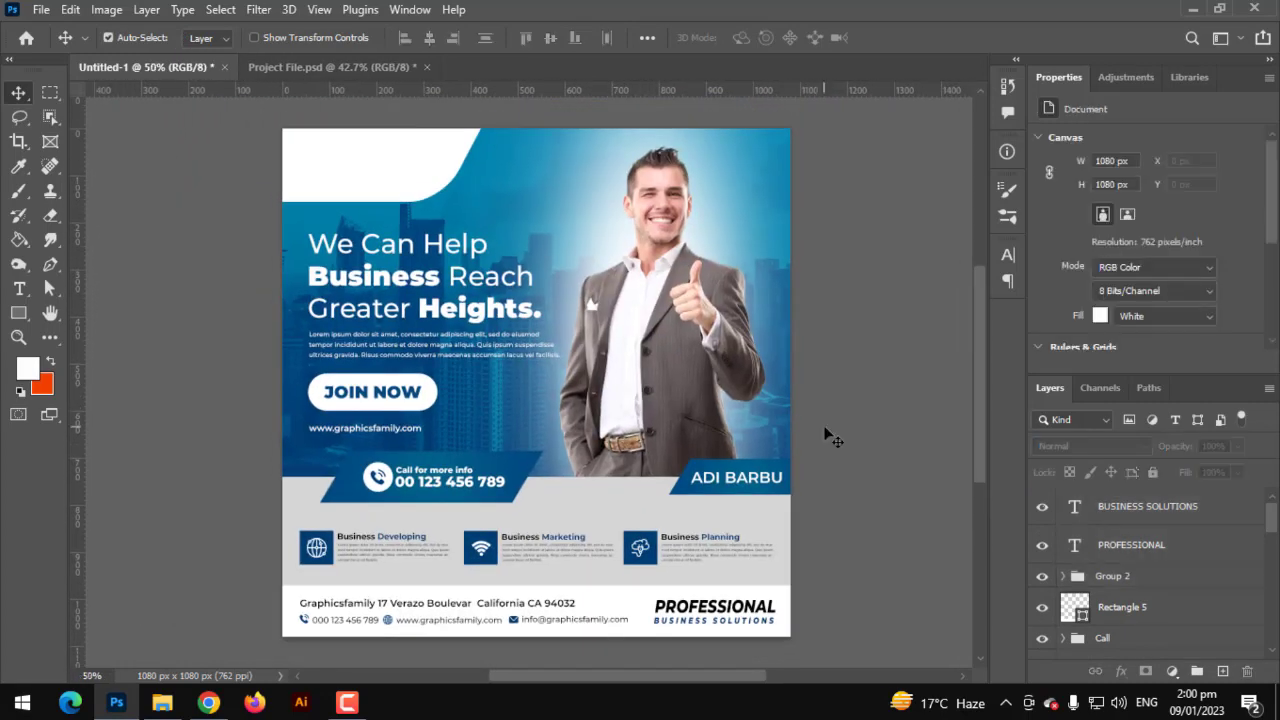
pyautogui.hotkey('ctrl', 'v')
# - Place the pasted GRAPHICS FAMILY logo in the white top-left curved corner and commit it
pyautogui.hotkey('ctrl', 't')
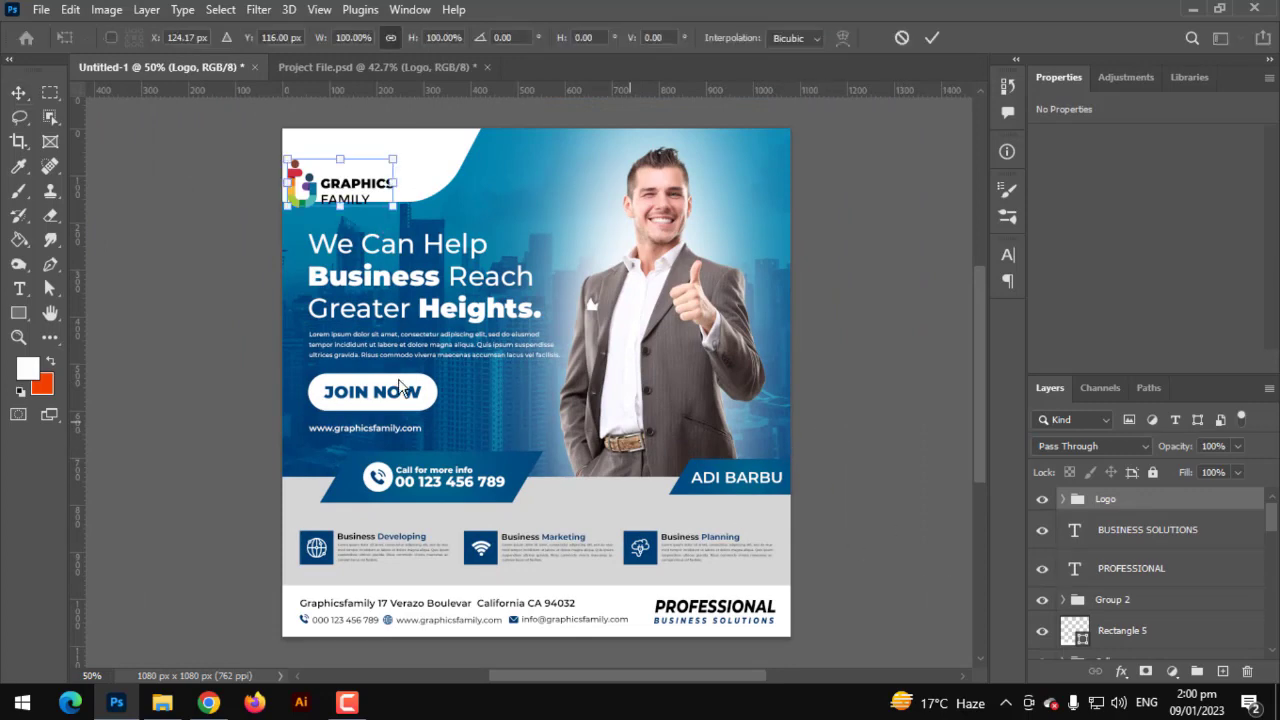
pyautogui.moveTo(371, 206); pyautogui.dragTo(399, 181)
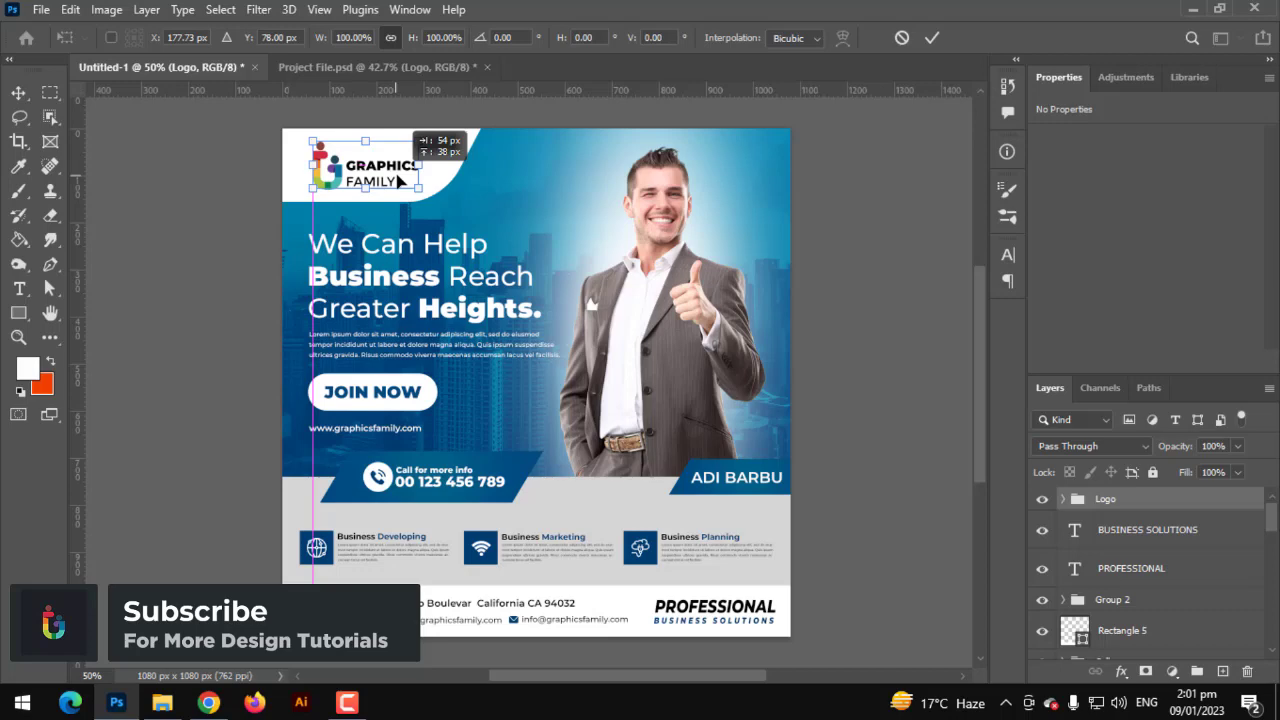
pyautogui.press('Return')
pyautogui.hotkey('ctrl', '0')
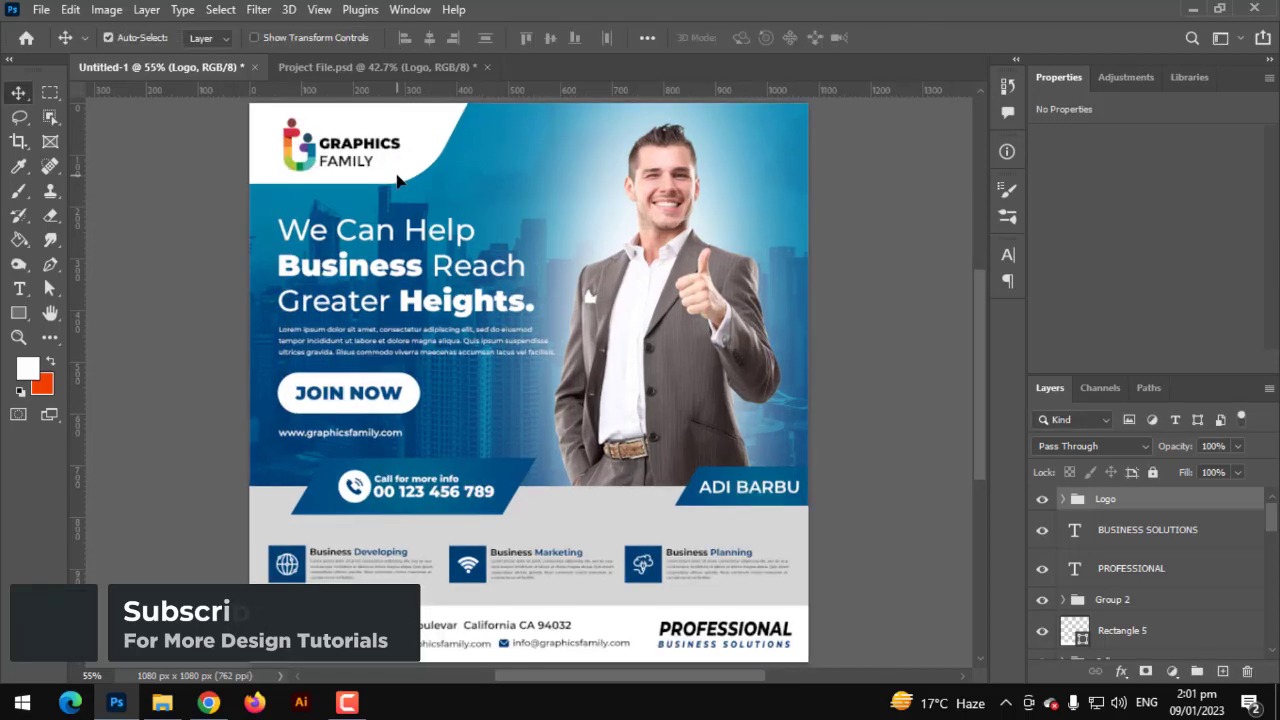
pyautogui.scroll(-2, 450, 256)
pyautogui.scroll(1, 449, 259)
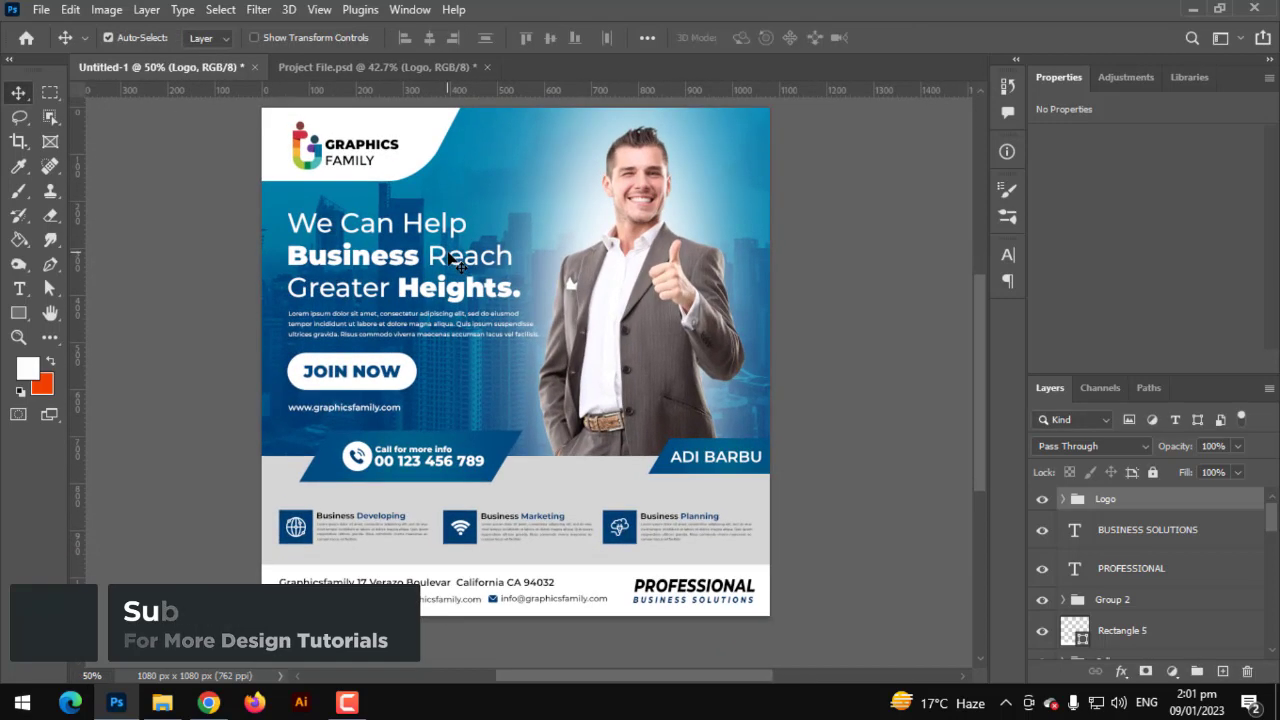